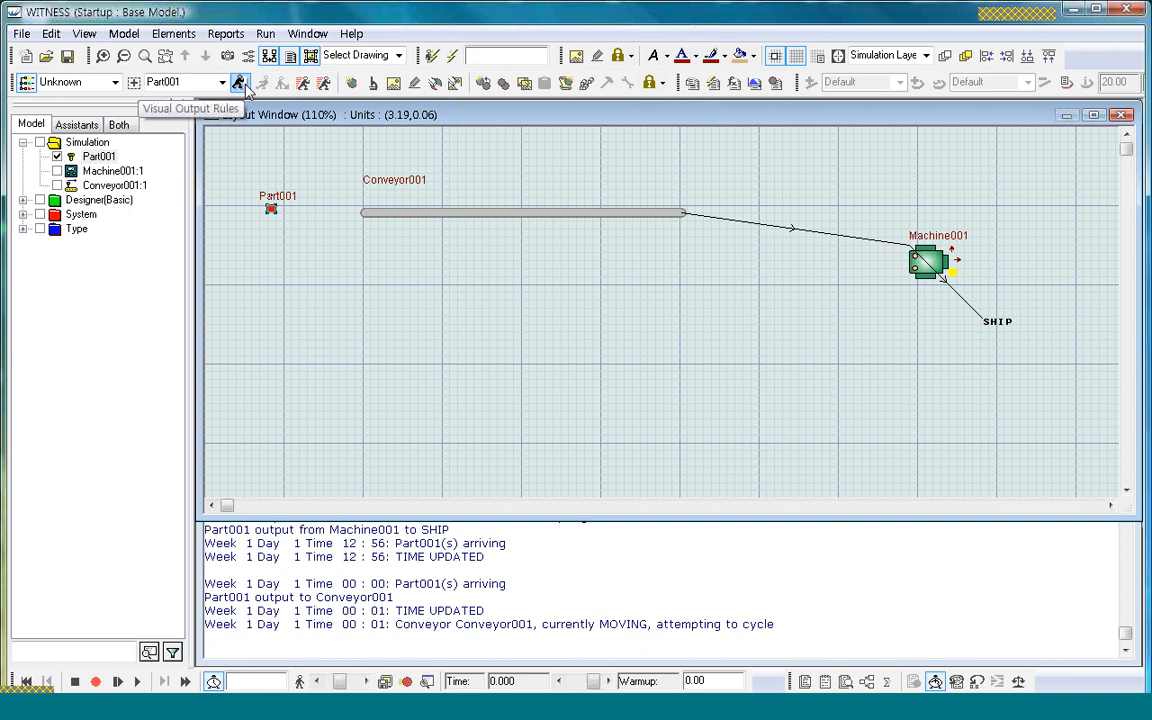
Set Part001's output rule visually to PUSH parts to Conveyor001
left_click(240, 83)
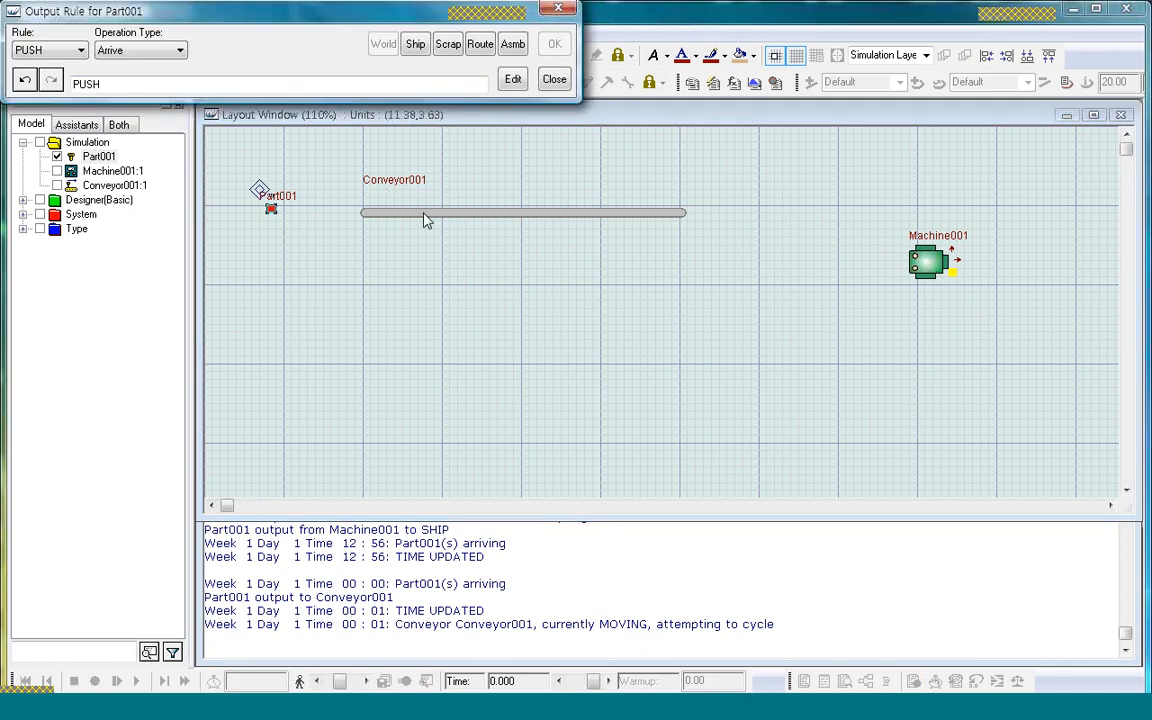
left_click(405, 190)
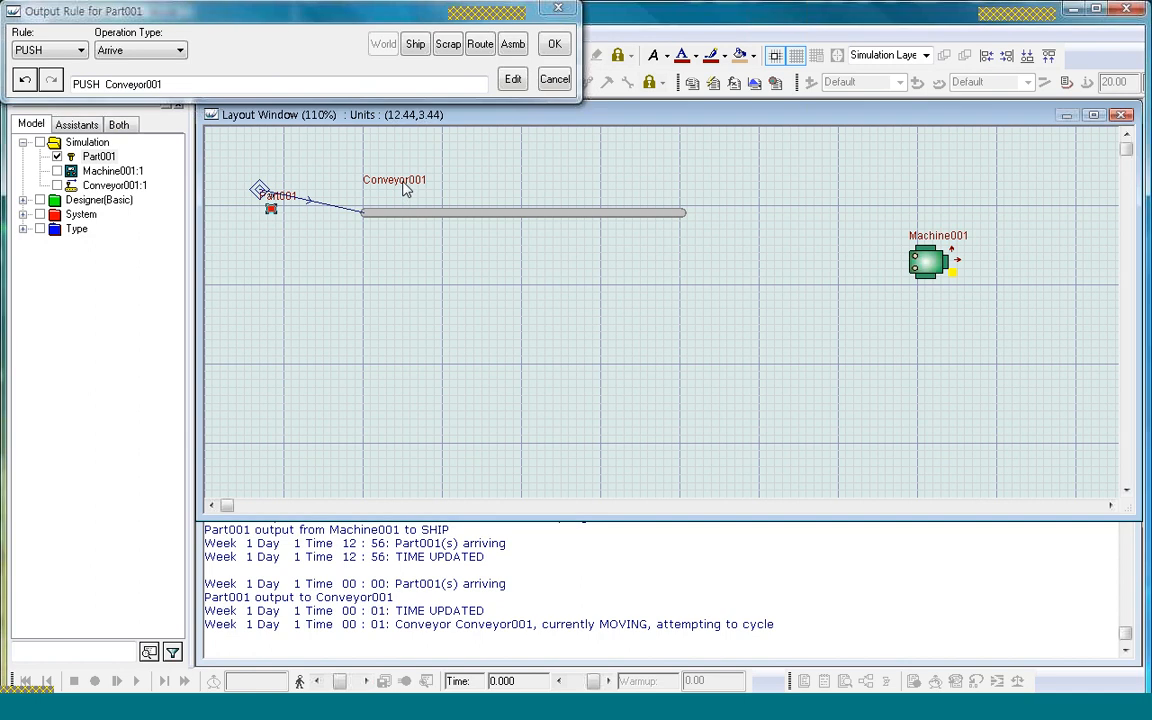
left_click(554, 44)
left_click(547, 309)
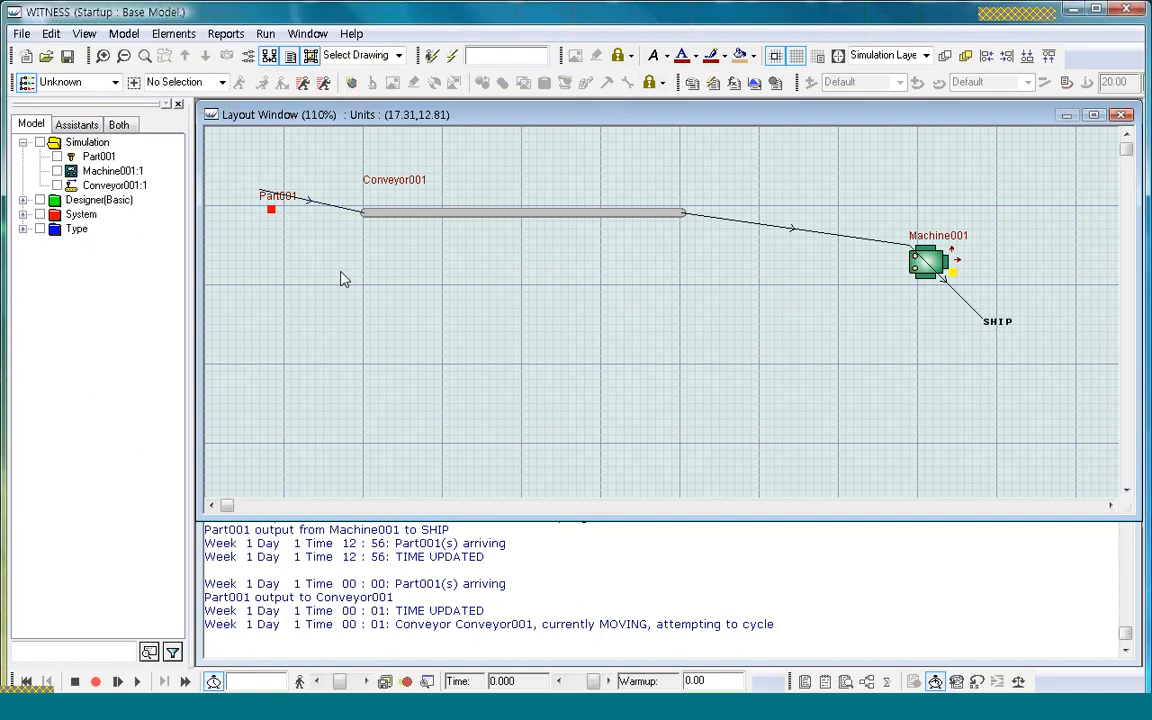
Examine the PUSH output rule in Part001's details, especially the destination conveyor and its entry position
left_click(276, 204)
double_click(277, 207)
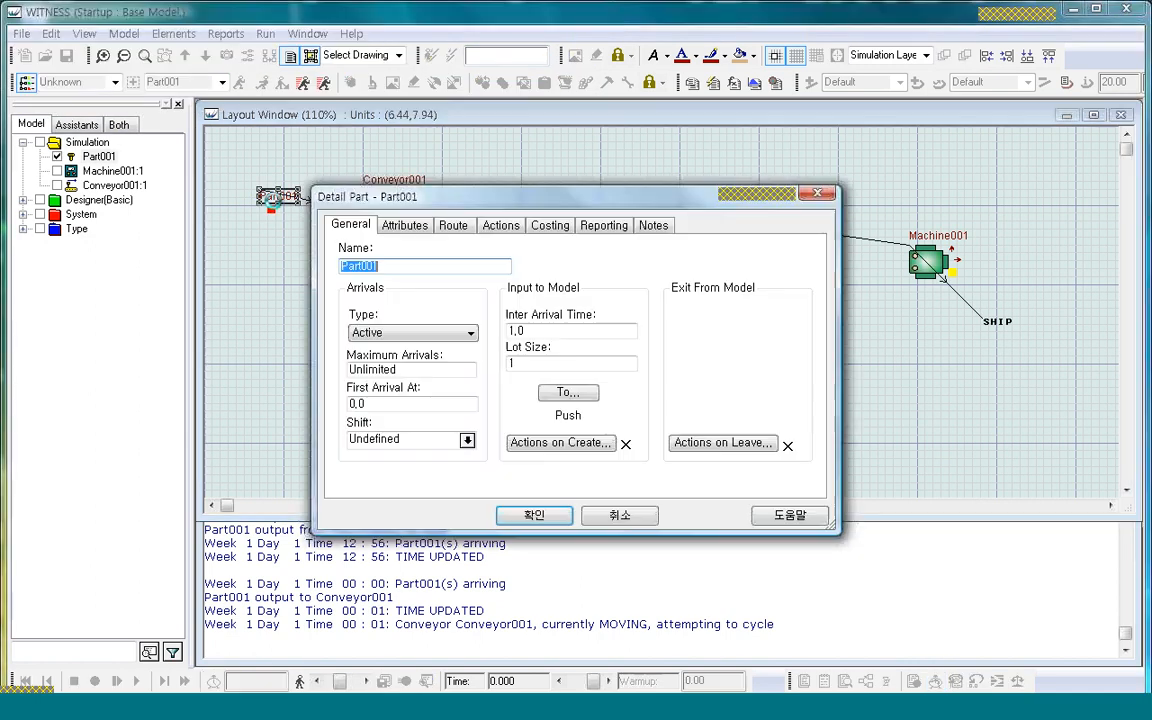
left_click(568, 400)
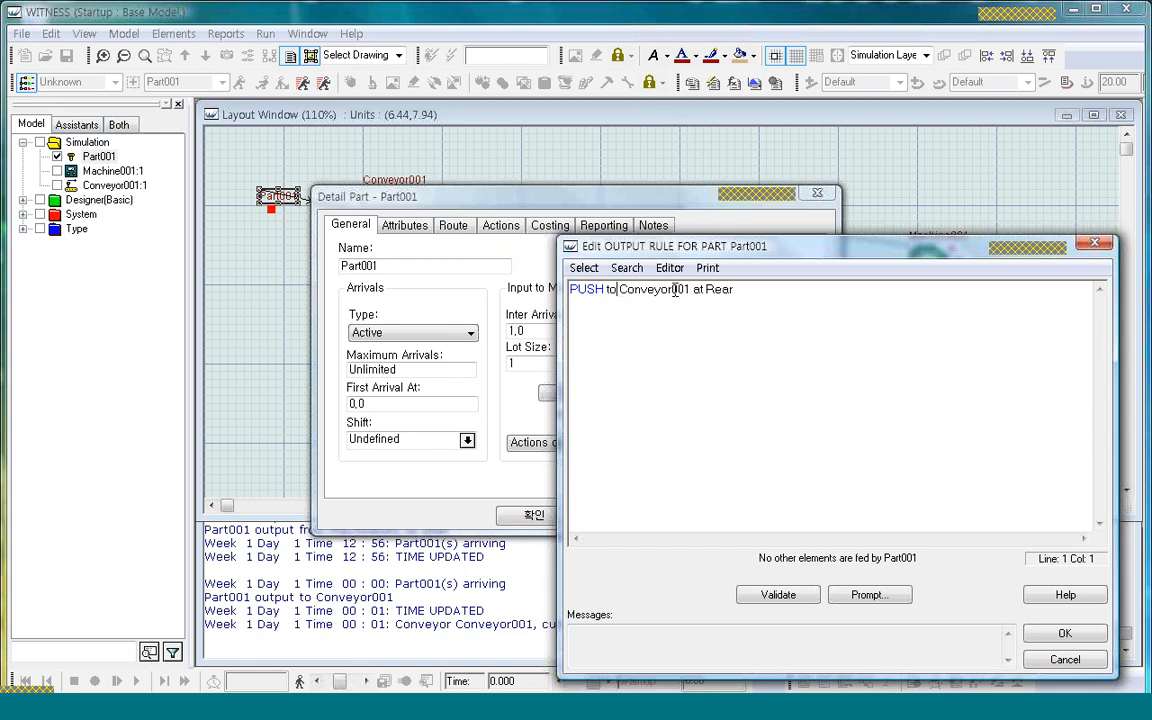
left_click_drag(620, 290, 694, 290)
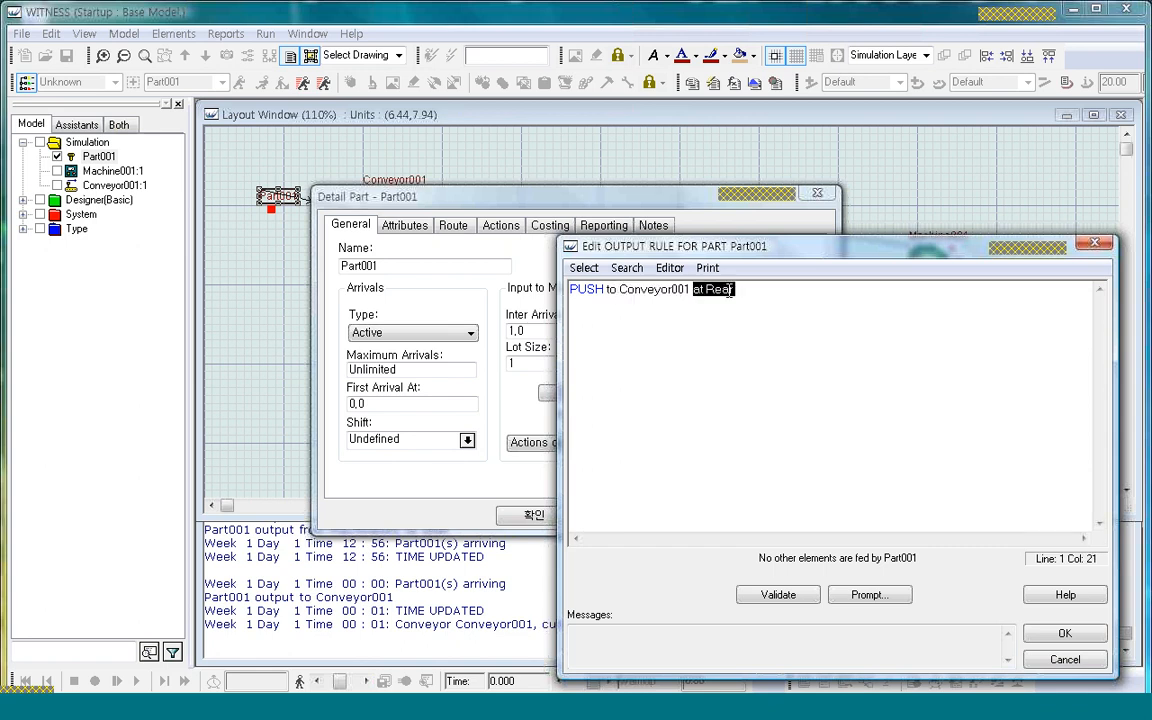
left_click(737, 310)
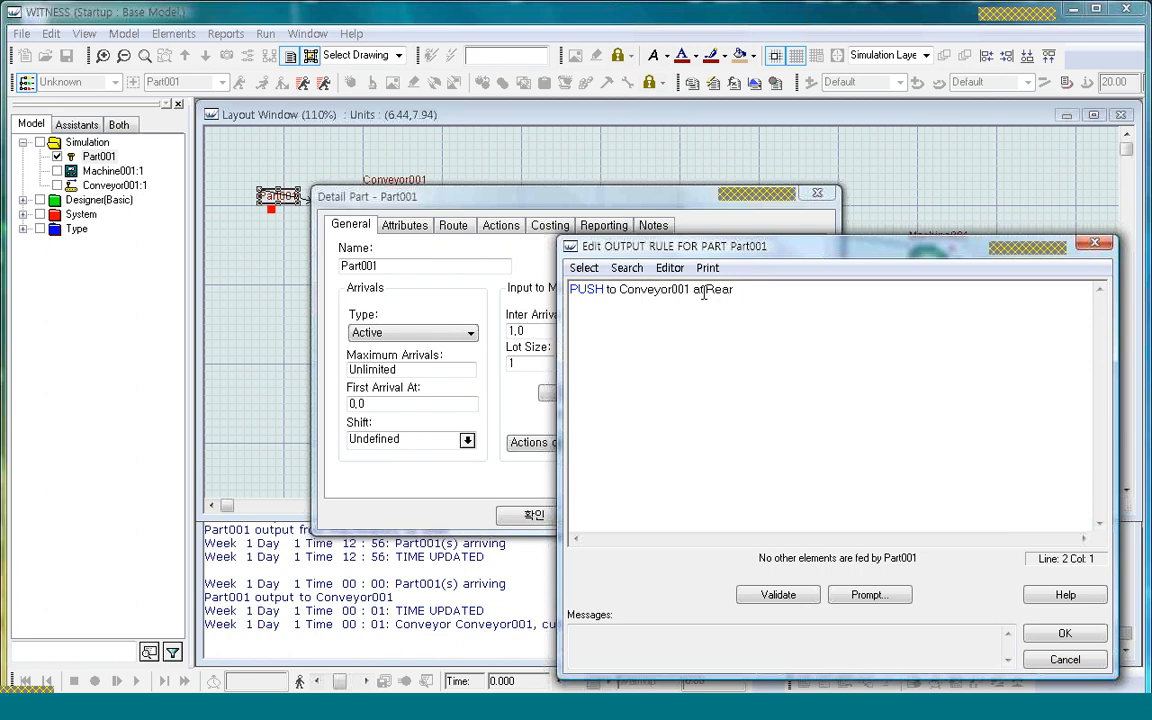
left_click_drag(704, 291, 740, 289)
left_click(1062, 632)
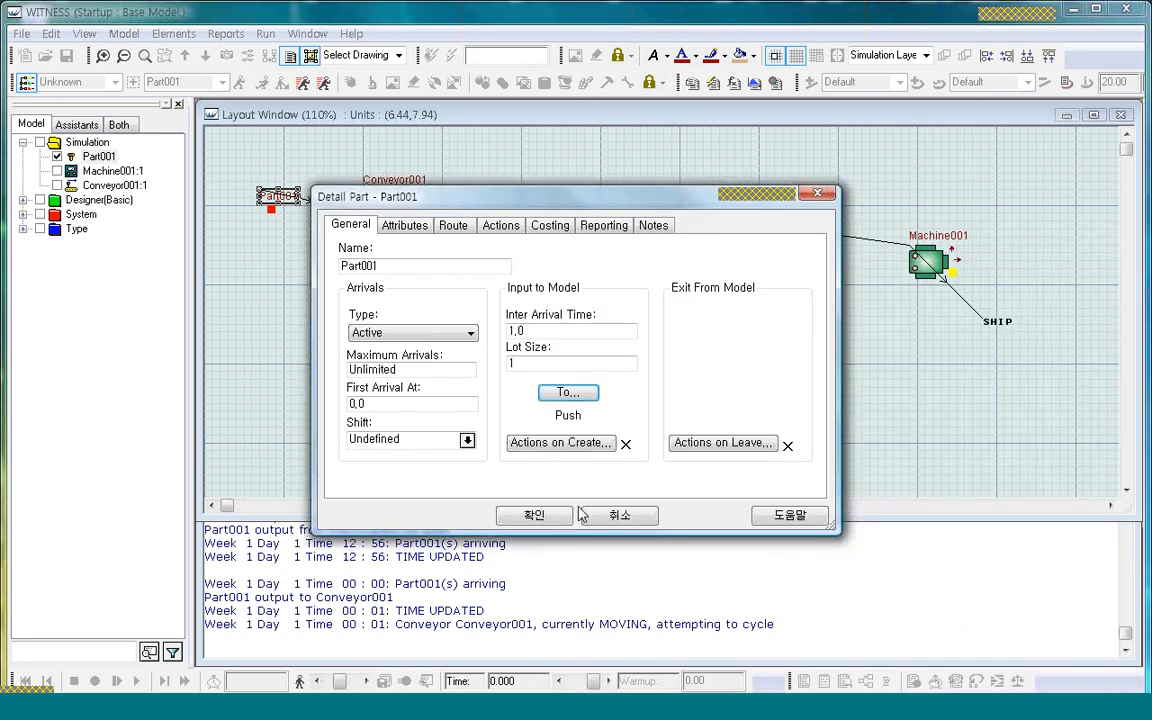
left_click(533, 584)
Check the length in parts in Conveyor001's details
double_click(576, 214)
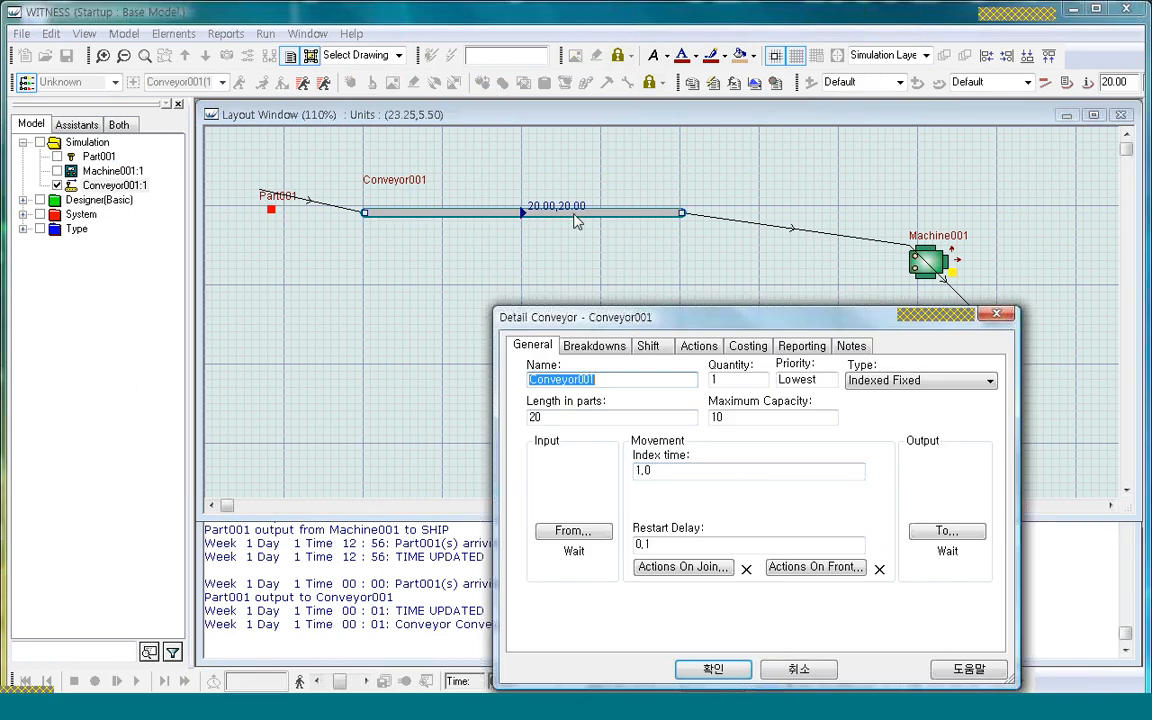
double_click(530, 419)
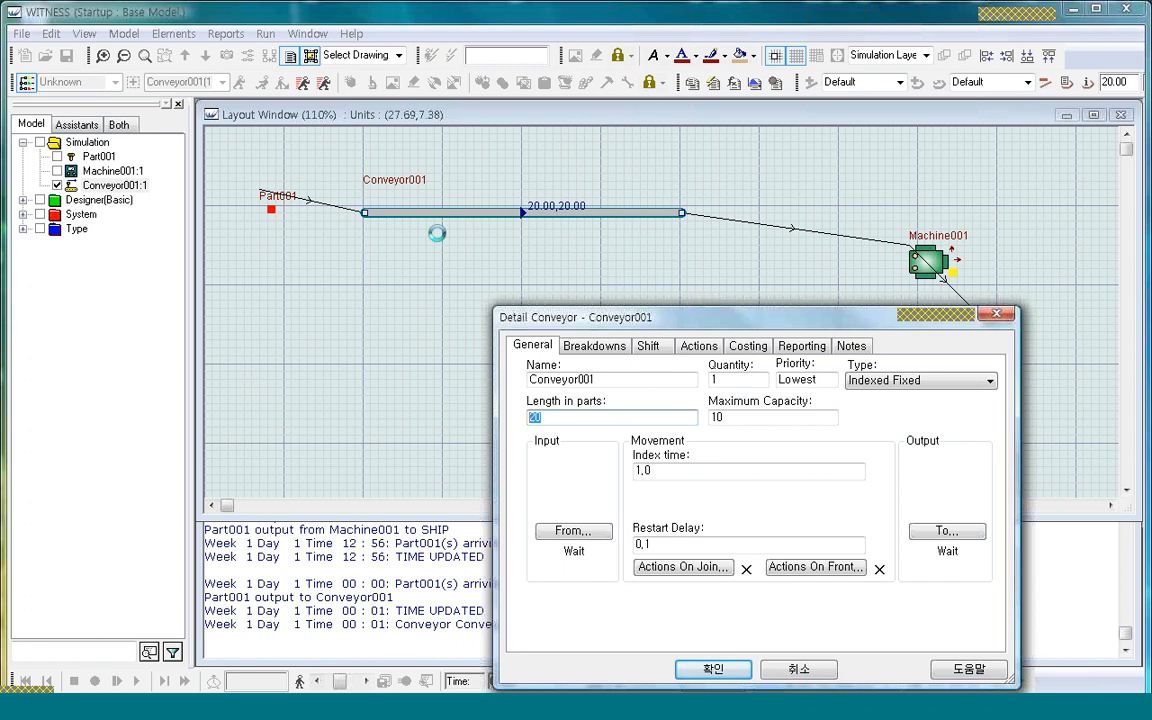
left_click(740, 674)
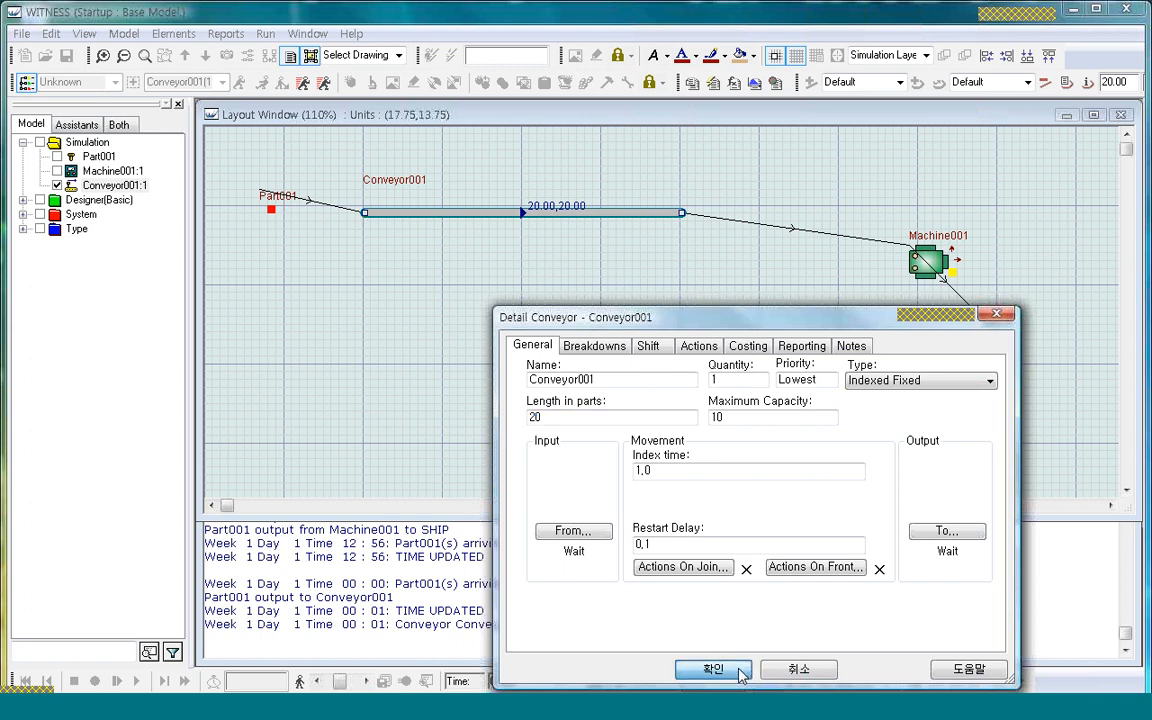
Change Part001's output rule to "PUSH to Conveyor001 at (10)", then validate and accept it
double_click(271, 208)
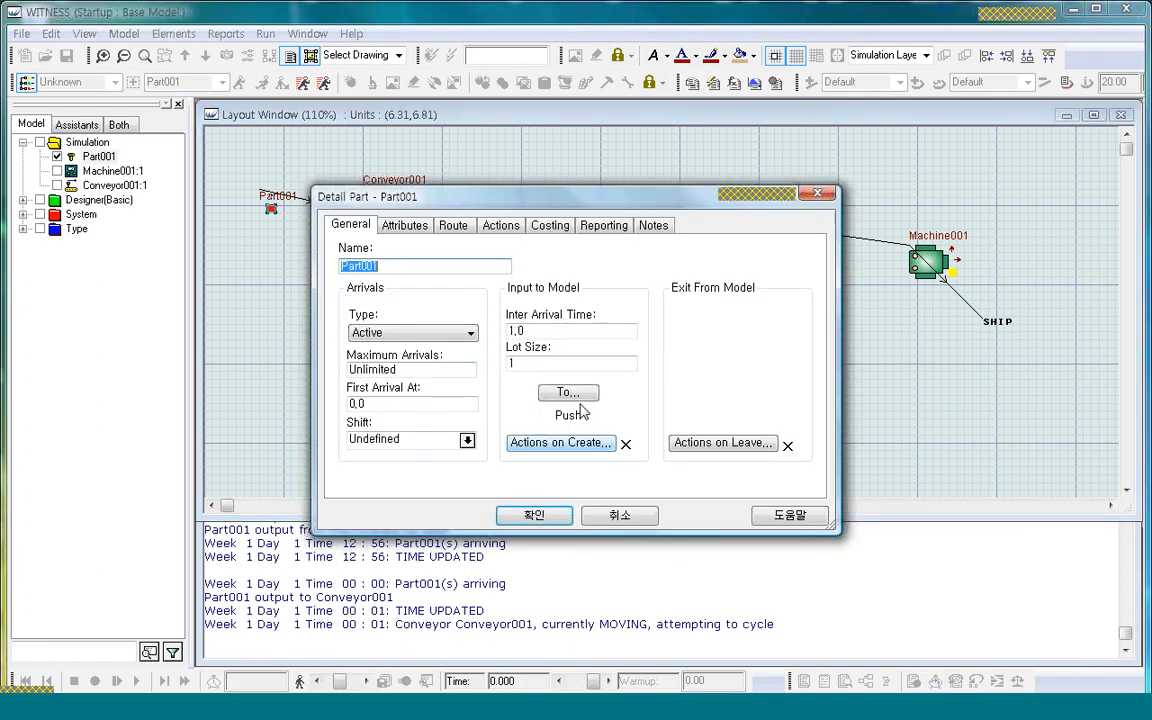
left_click_drag(594, 198, 594, 292)
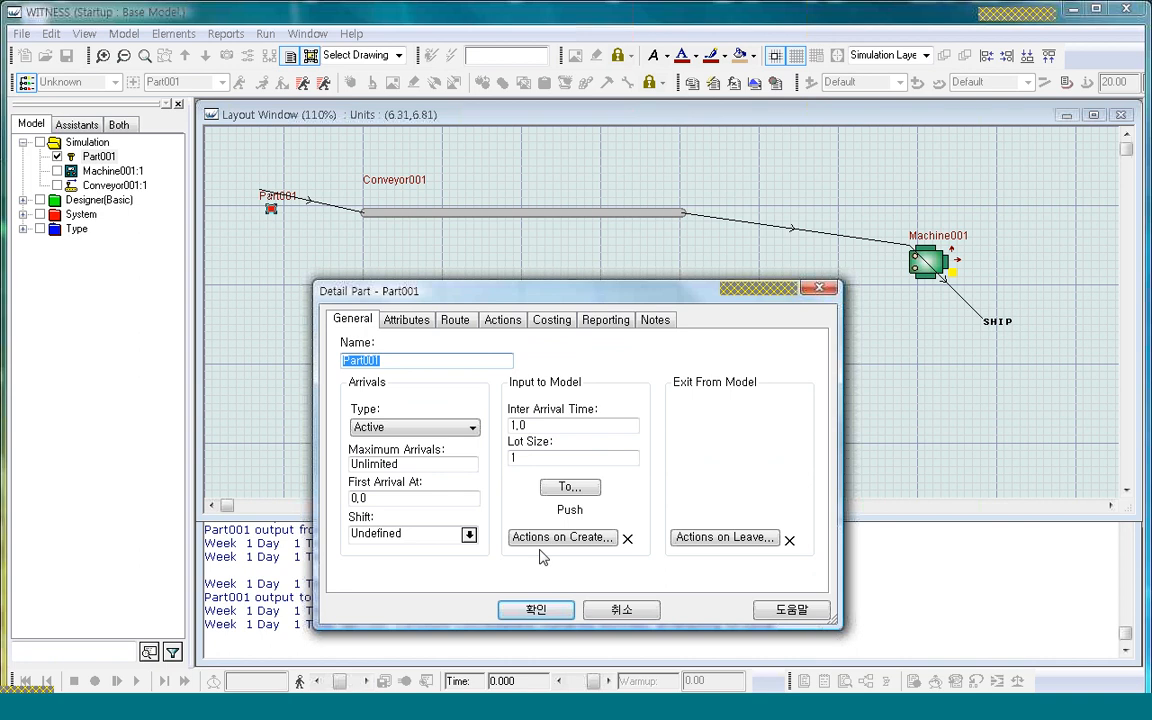
left_click(569, 487)
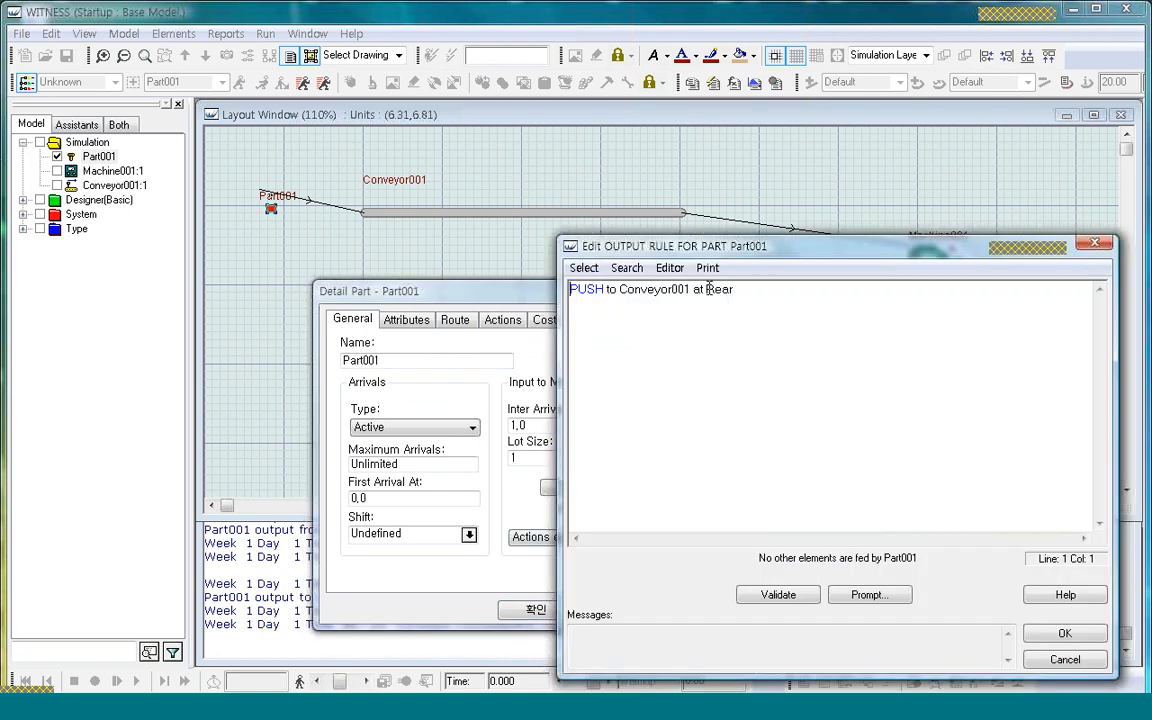
double_click(792, 293)
type("(10)")
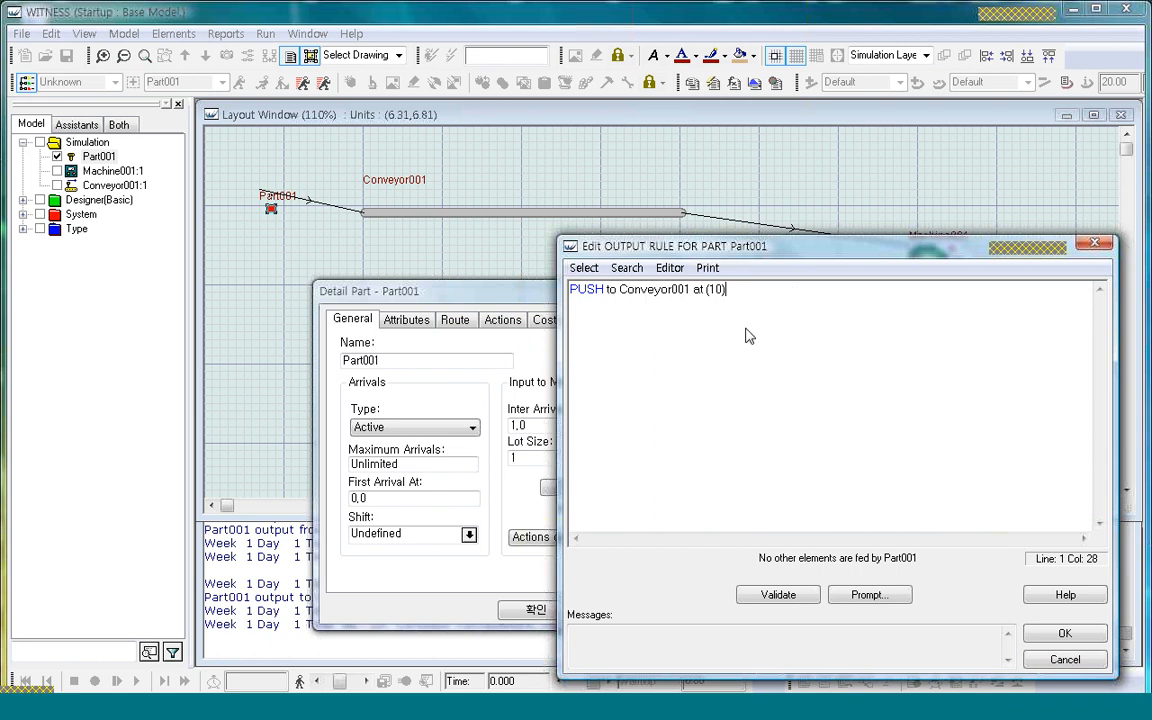
left_click(778, 595)
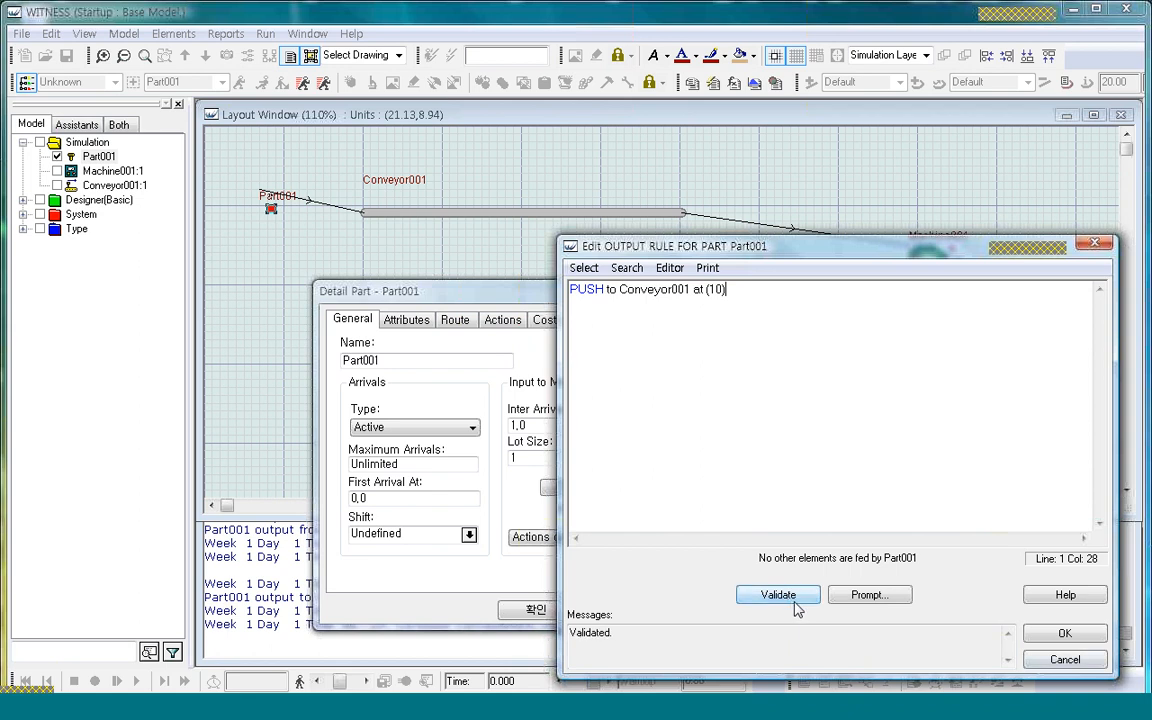
left_click(1065, 633)
left_click(538, 612)
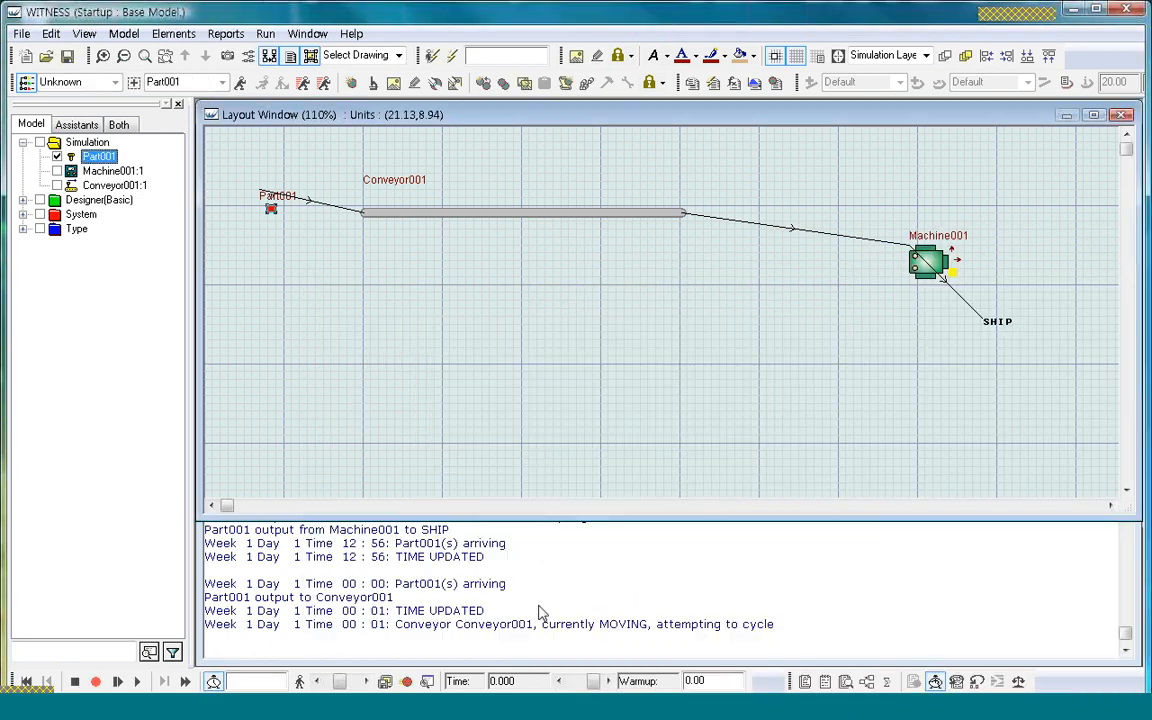
left_click(537, 458)
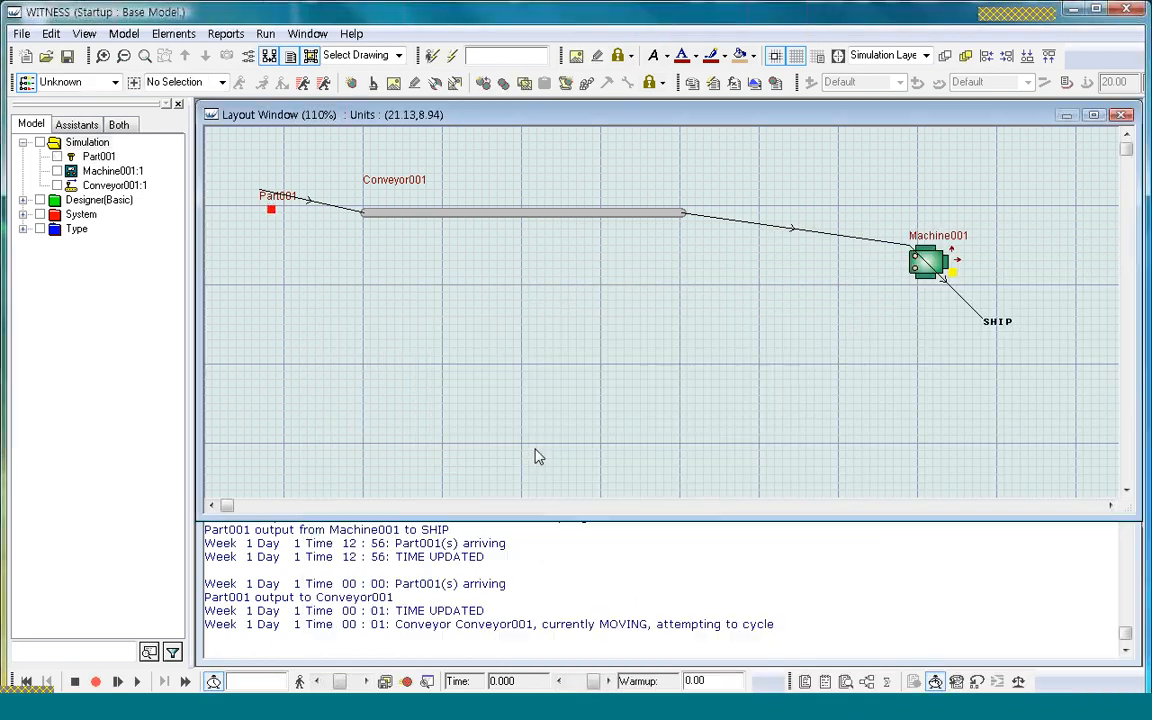
Step the simulation to check where Part001 enters Conveyor001
left_click(116, 681)
left_click(116, 681)
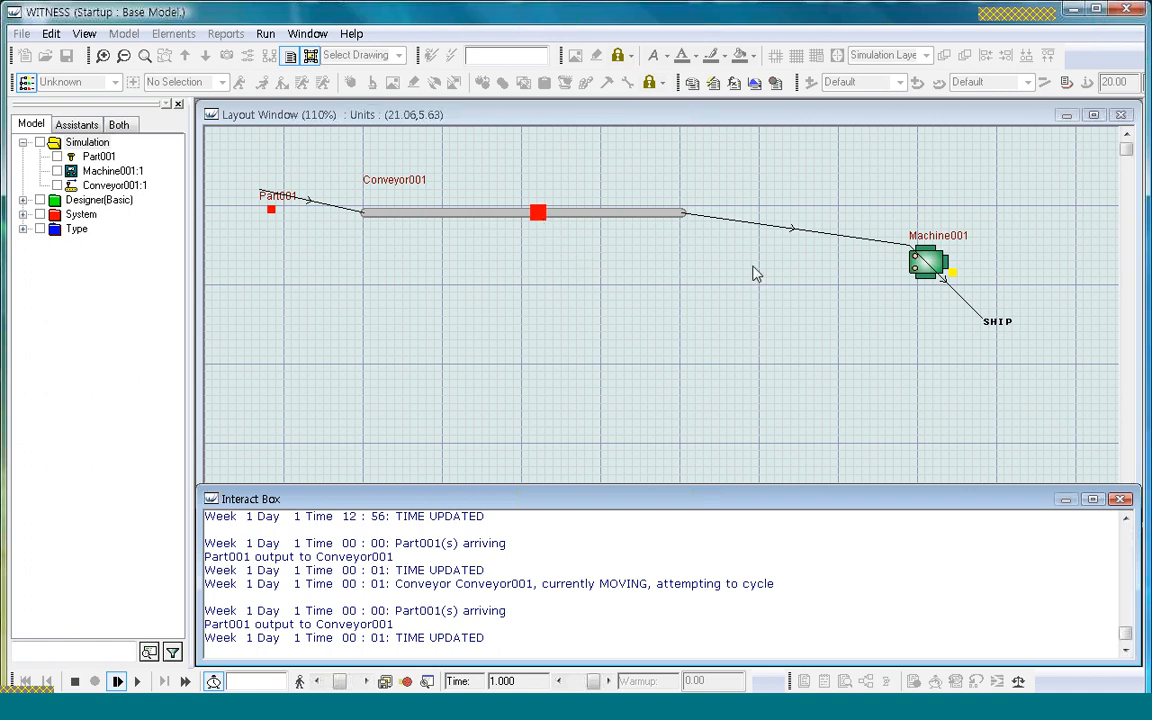
Change Machine001's input rule to "PULL from Conveyor001(1) at (5)", then validate and accept it
left_click(917, 264)
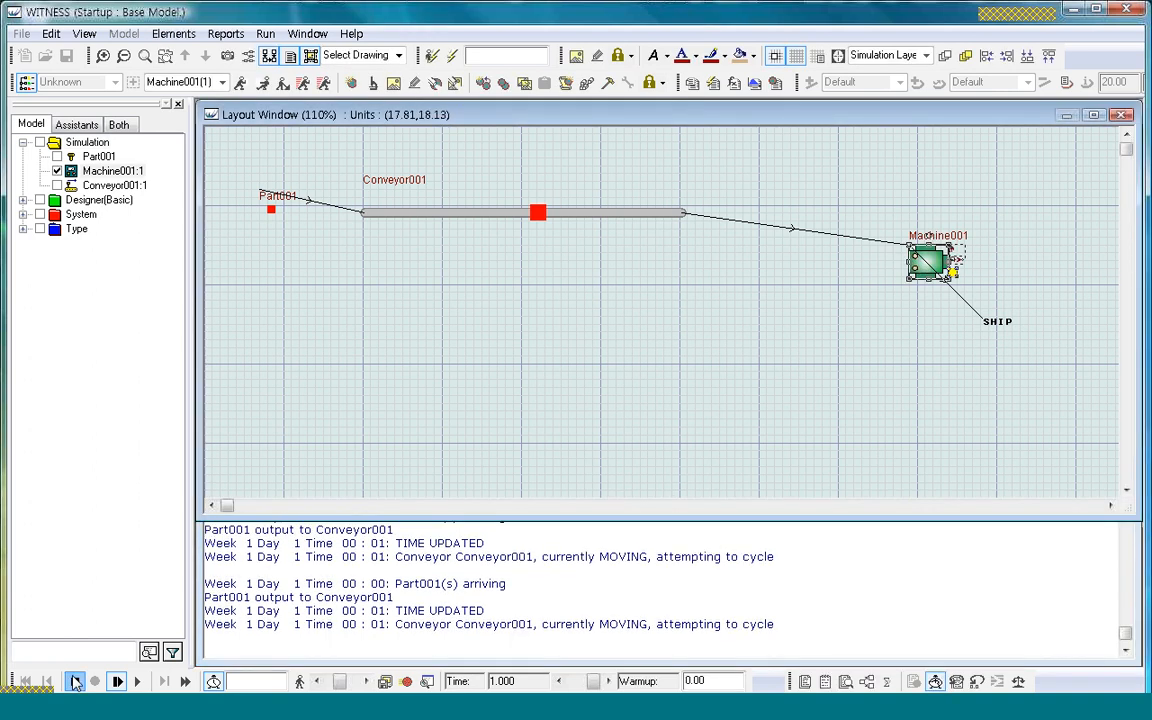
double_click(944, 258)
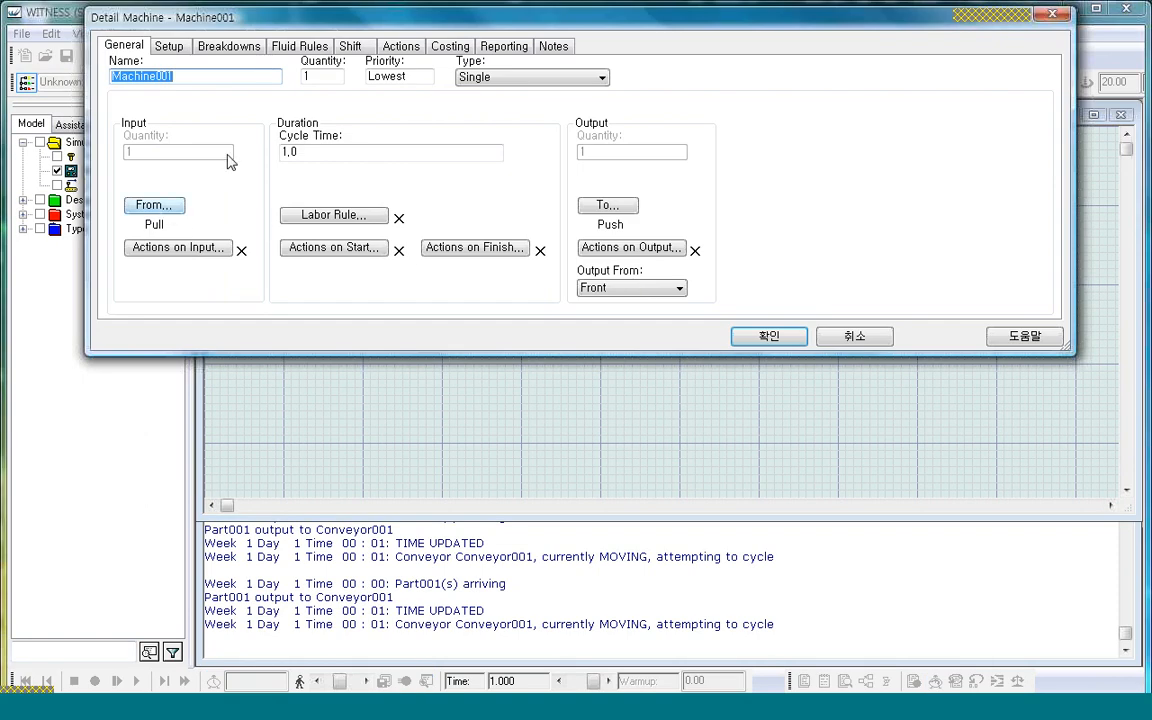
left_click(168, 206)
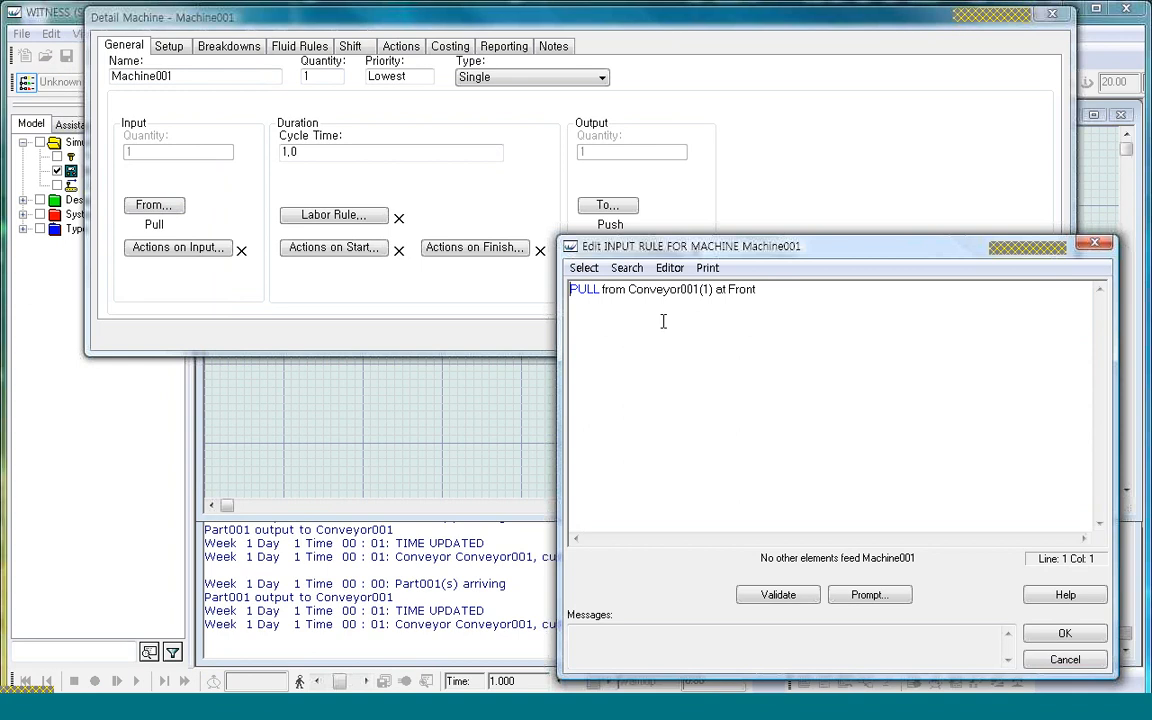
double_click(730, 289)
type("(5)")
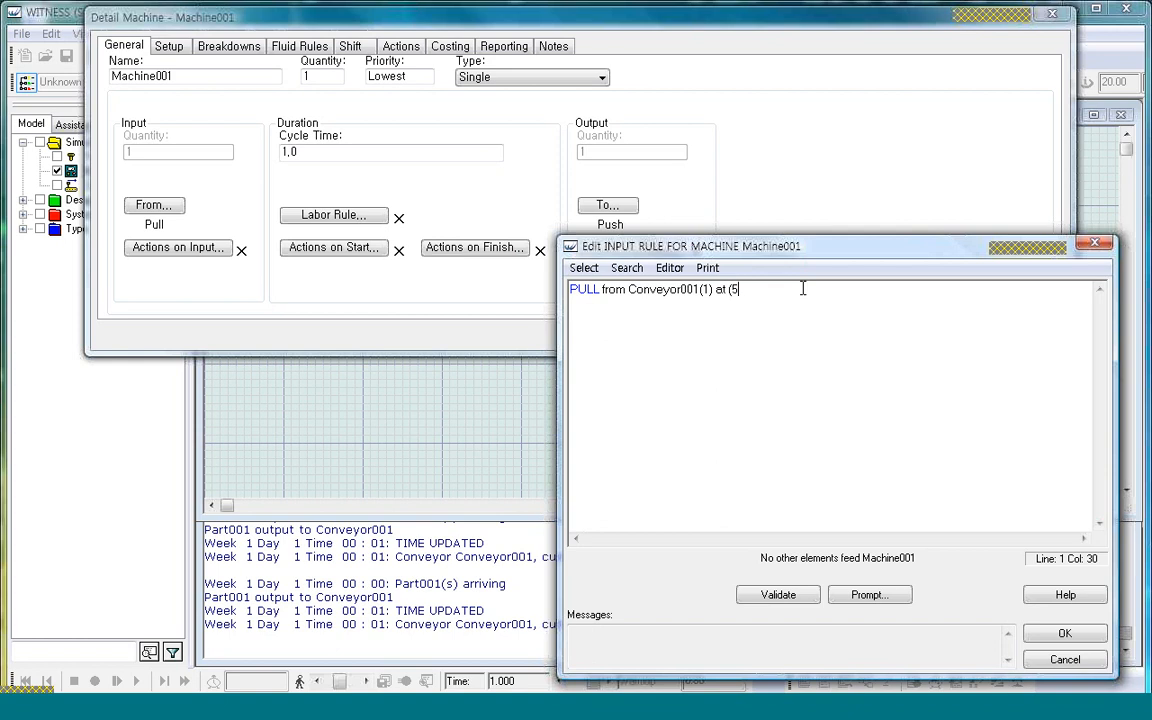
left_click(792, 598)
left_click(1100, 634)
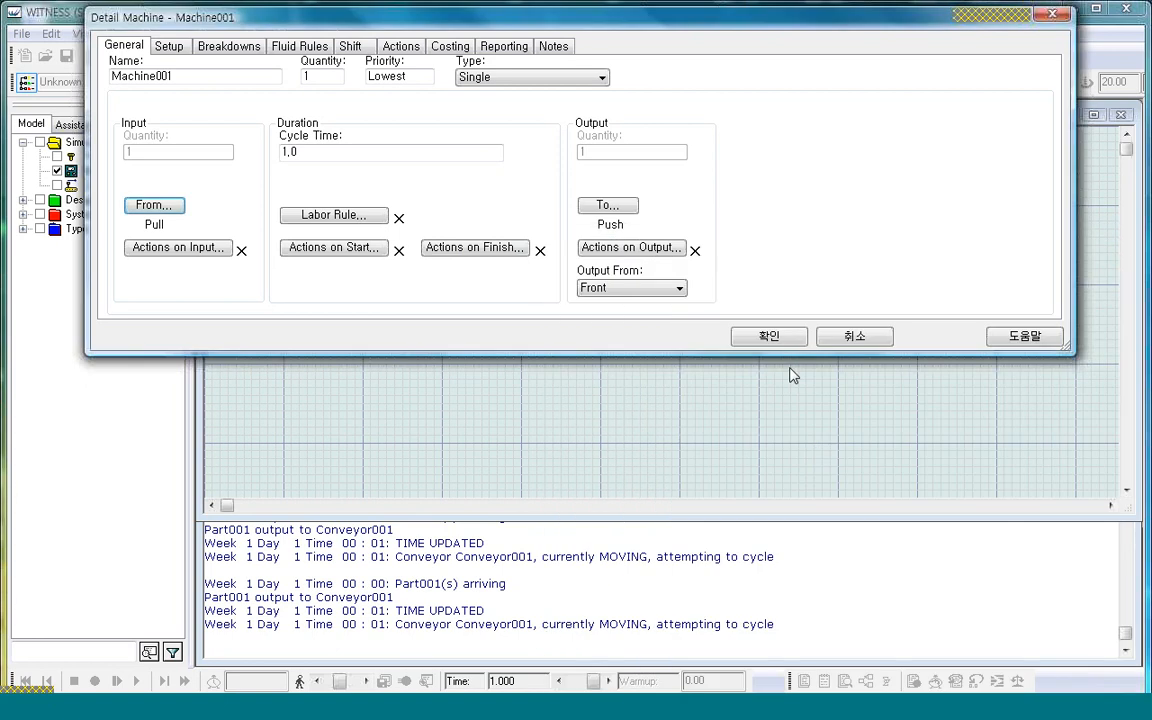
left_click(776, 340)
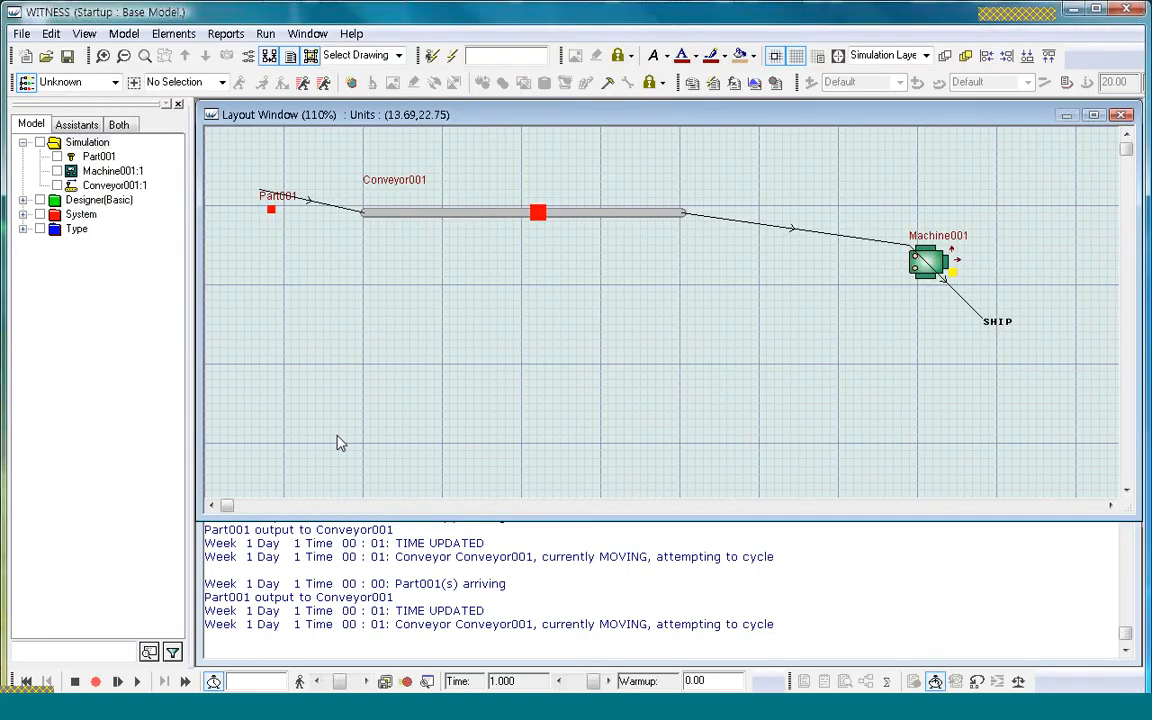
Step the simulation until Machine001 pulls a part from Conveyor001, then stop and reset it to time zero
left_click(117, 681)
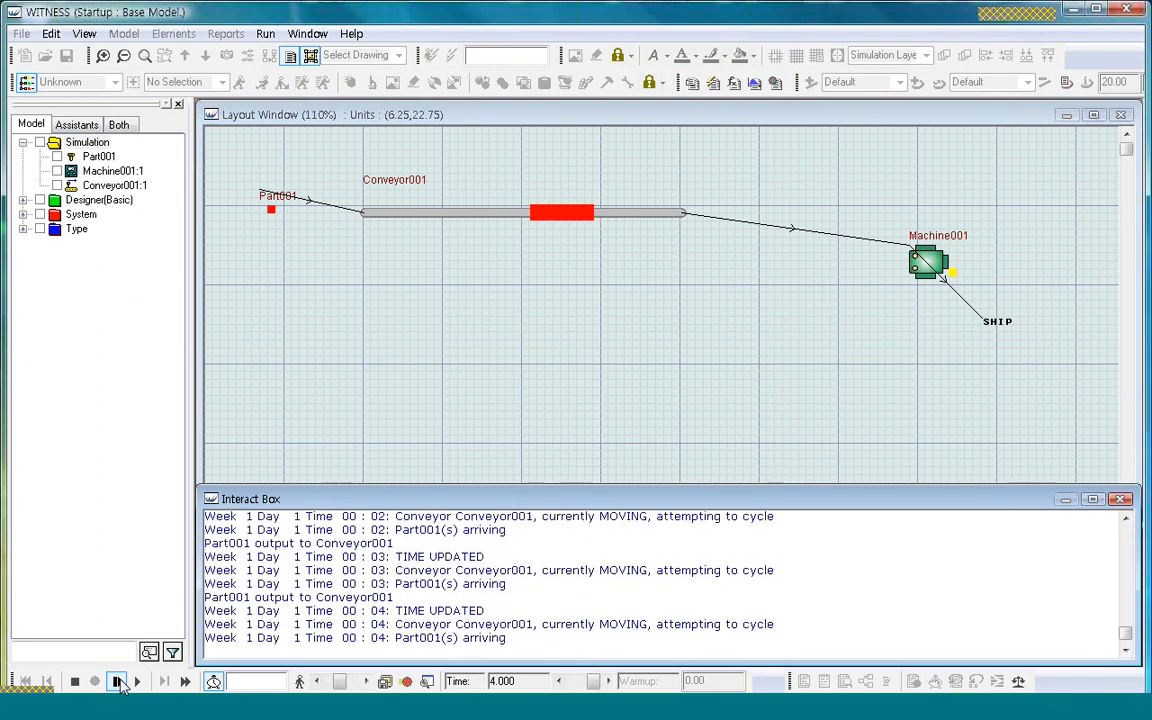
left_click(117, 681)
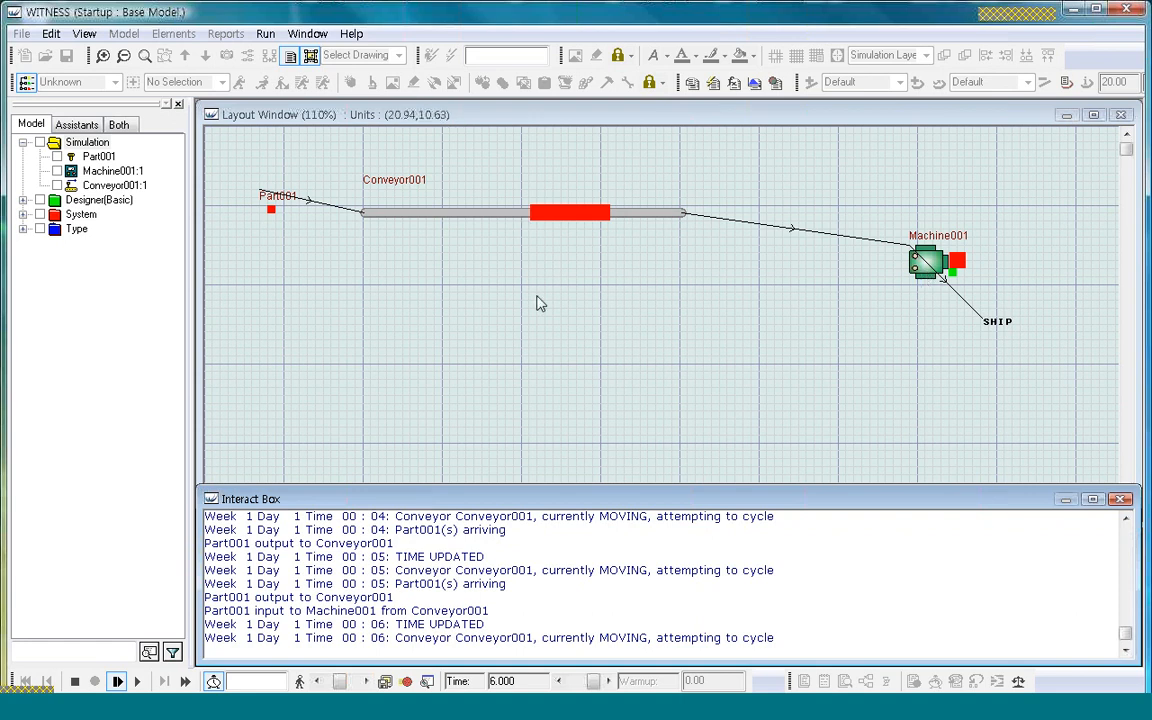
left_click(74, 681)
left_click(26, 681)
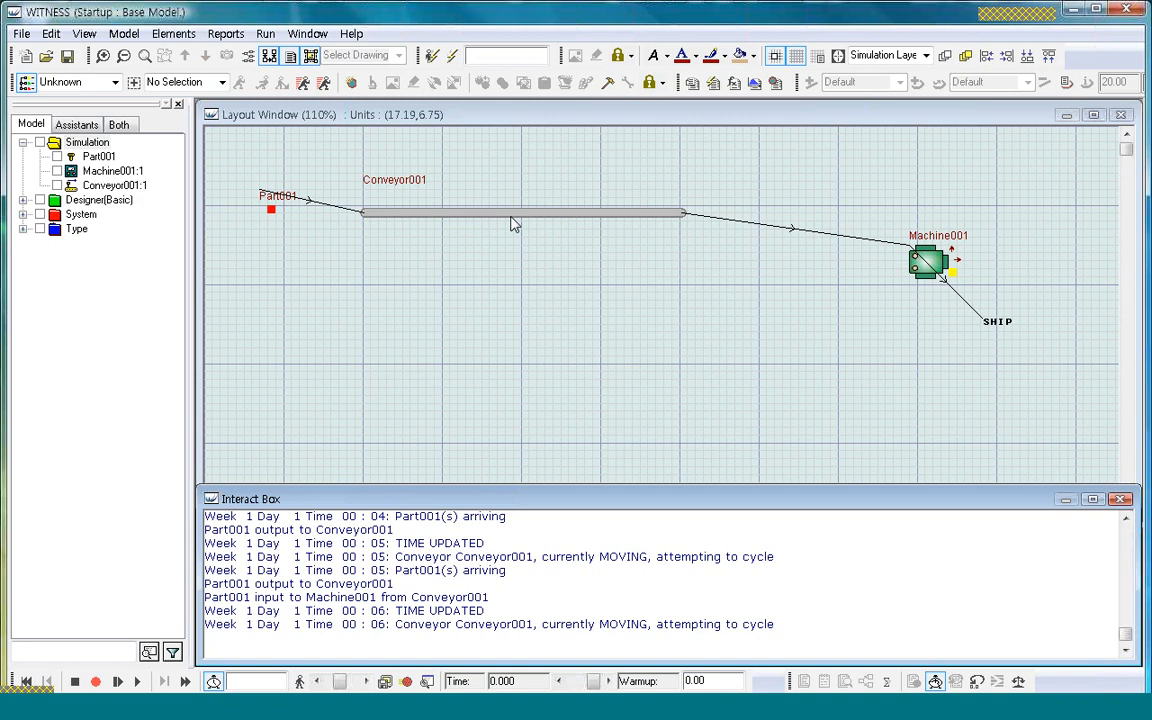
Change Conveyor001's type to Continuous Queuing
left_click(522, 215)
double_click(522, 215)
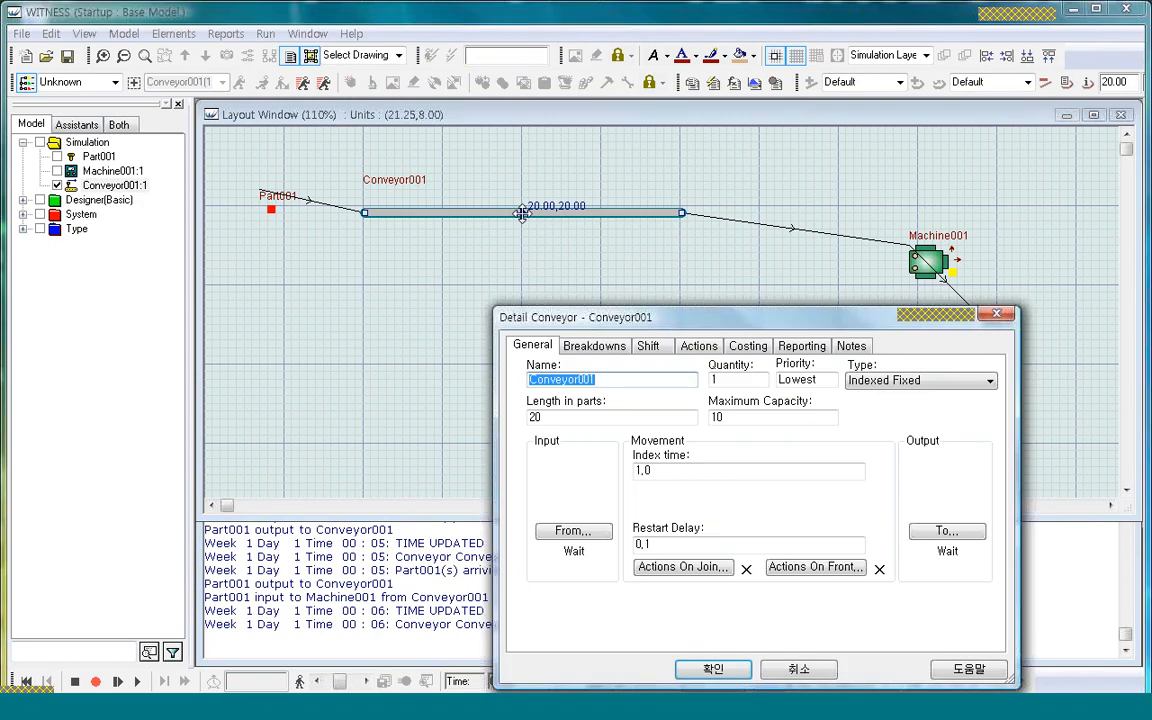
left_click(988, 385)
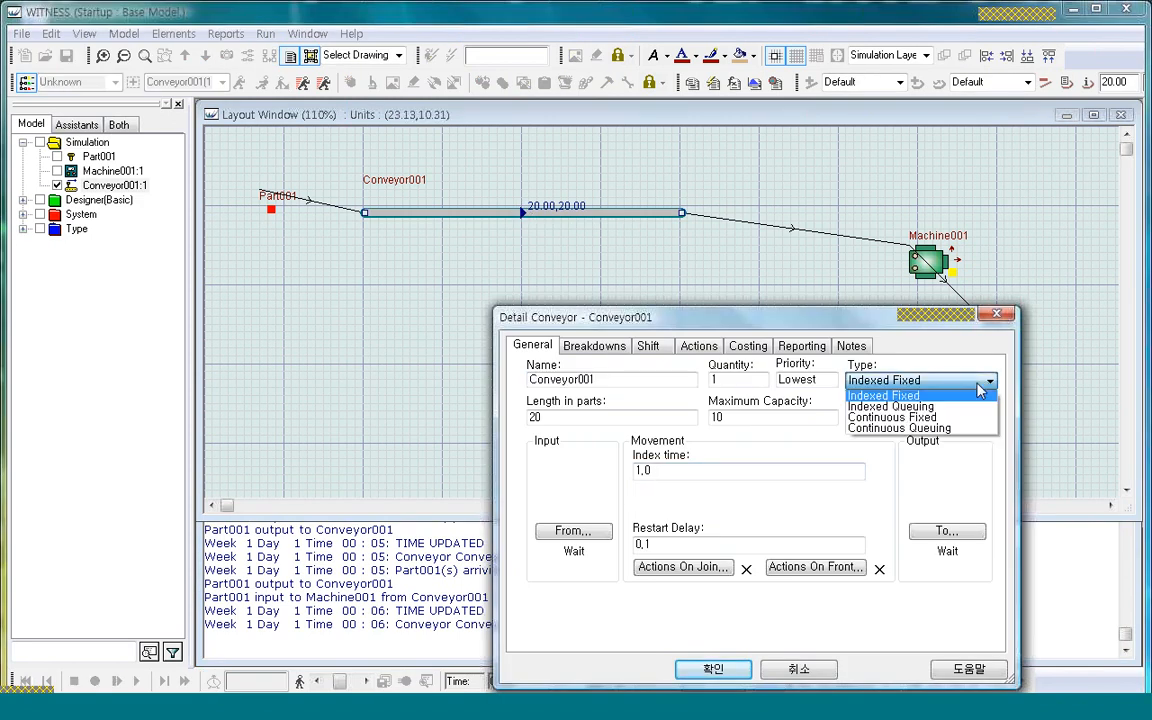
left_click(946, 430)
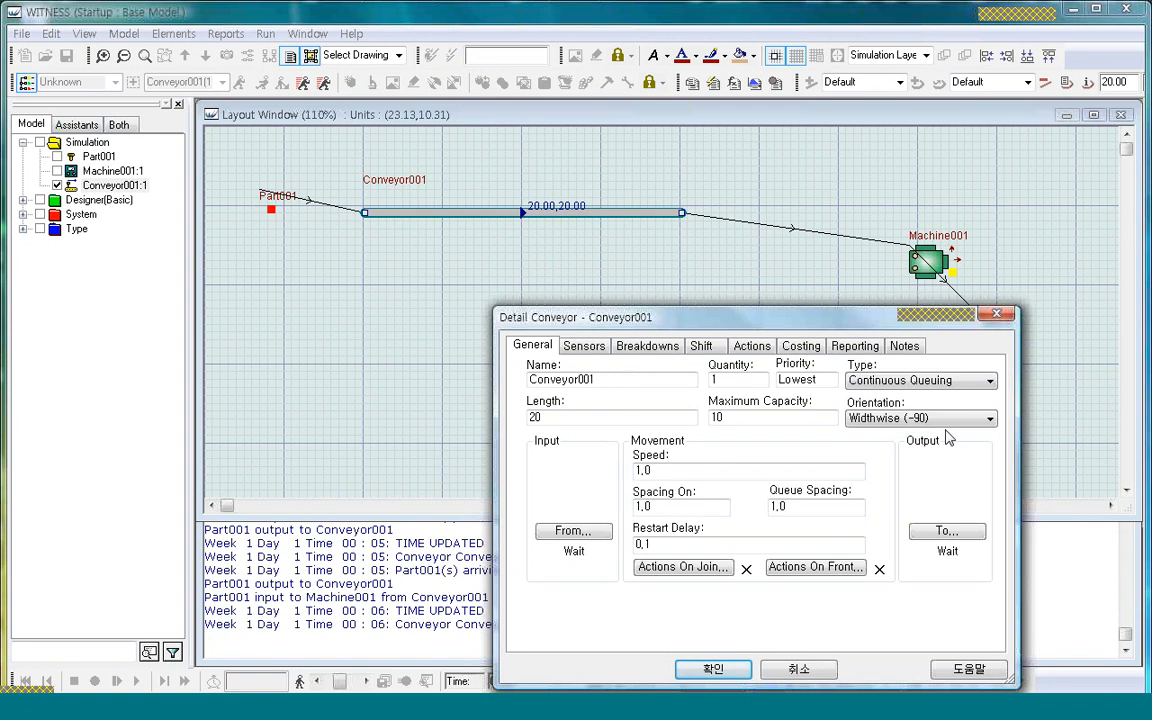
left_click(716, 676)
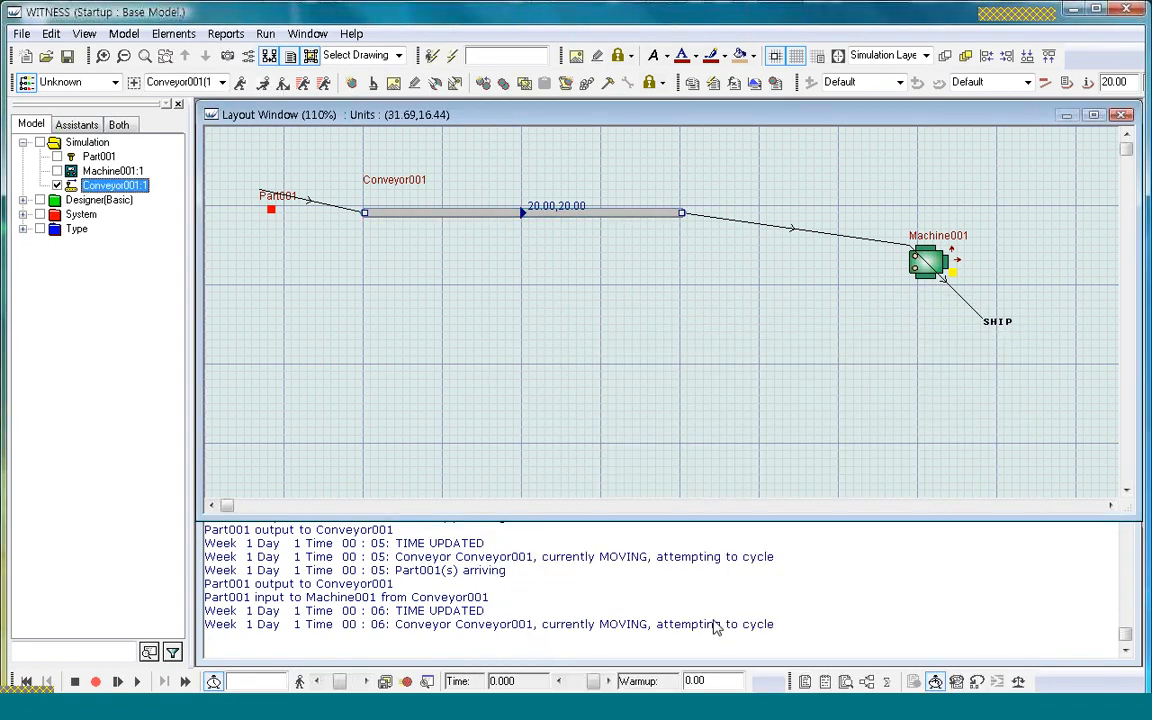
left_click(707, 393)
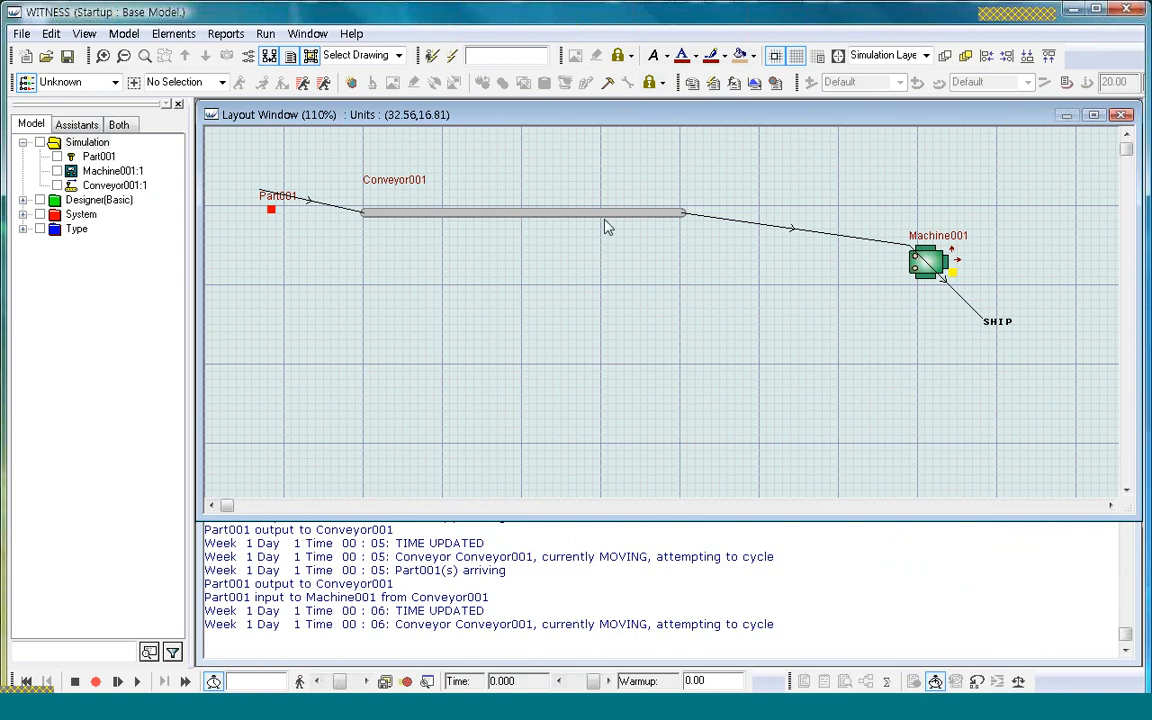
right_click(607, 218)
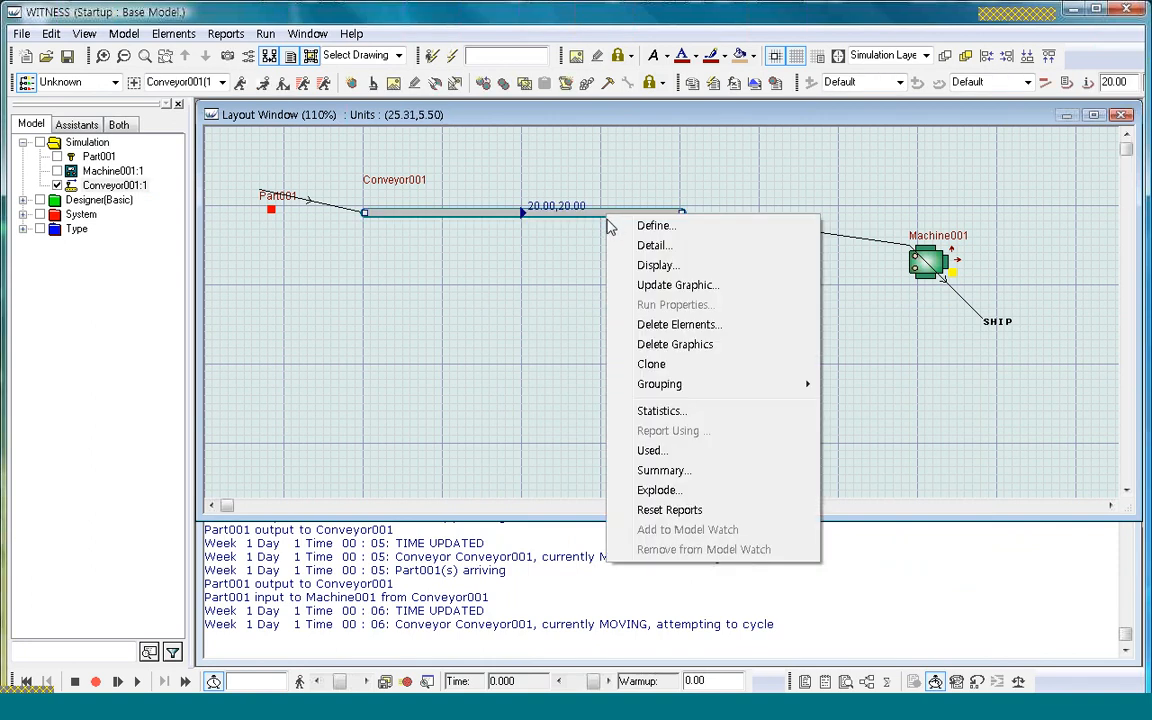
left_click(681, 368)
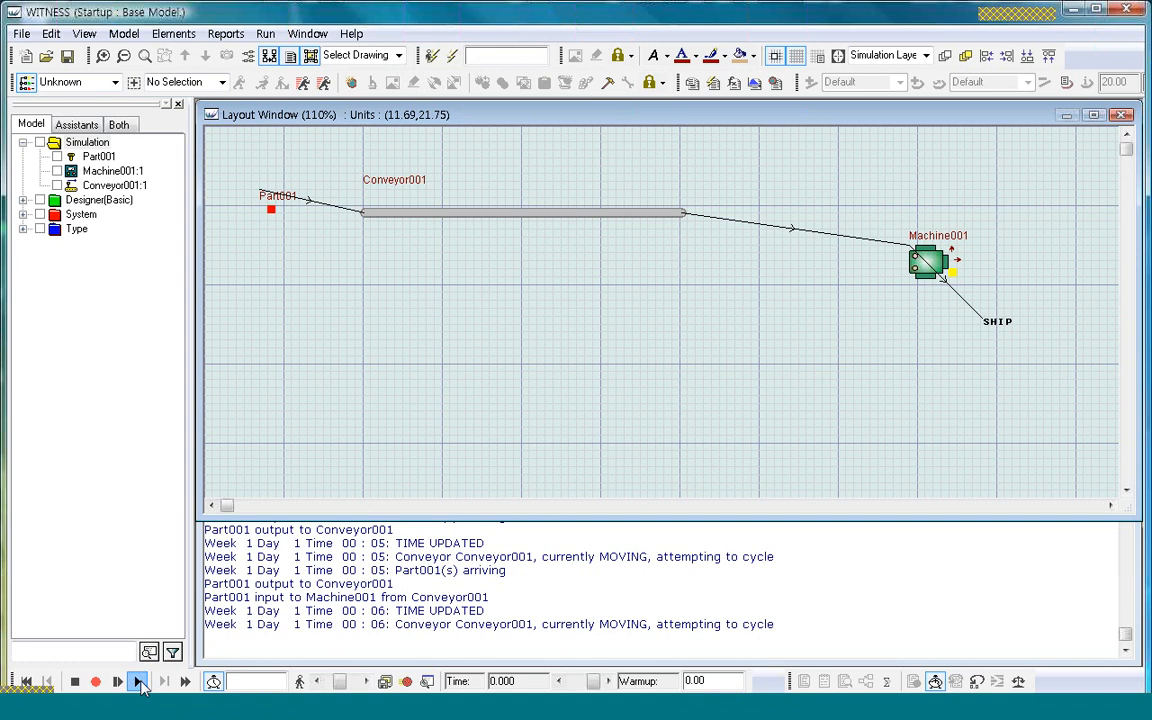
Add the create action "length = 5" to Part001 and accept the part's details
left_click(271, 211)
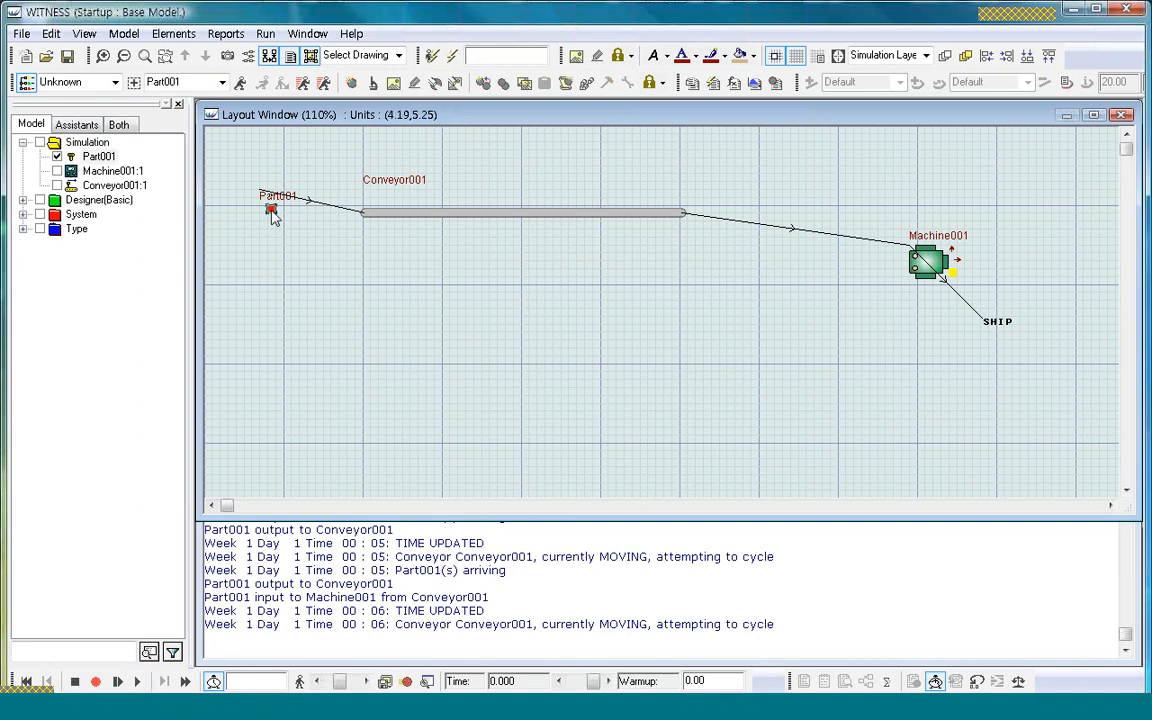
double_click(271, 211)
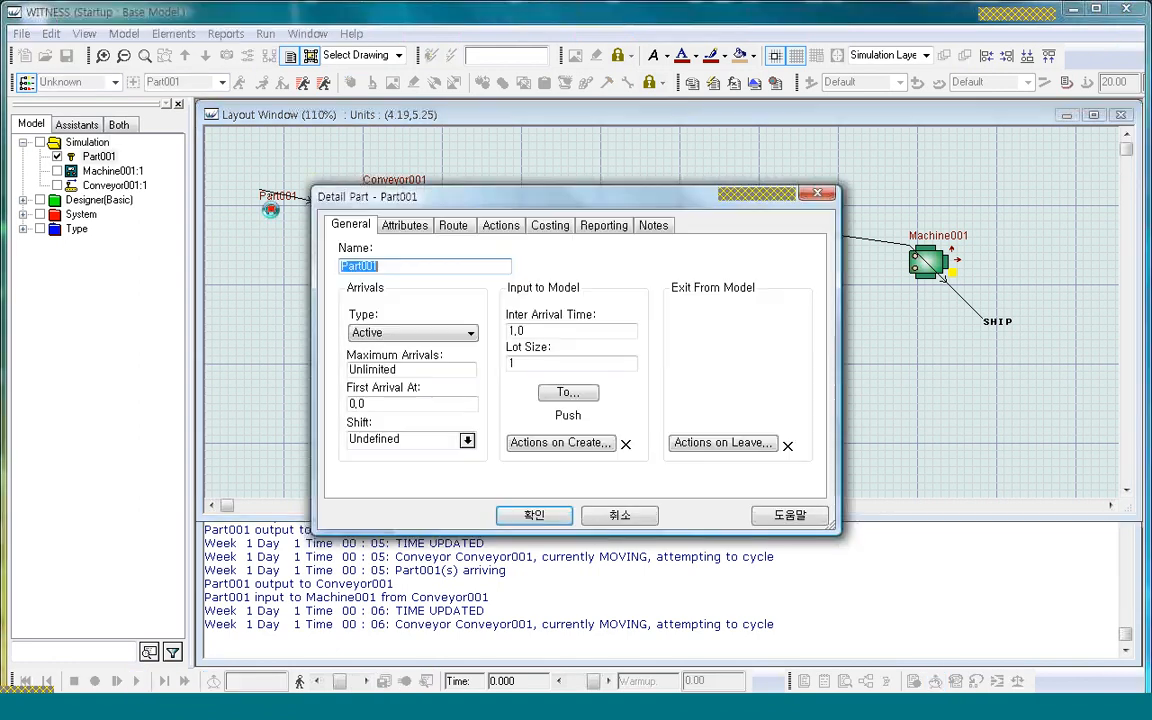
left_click(588, 443)
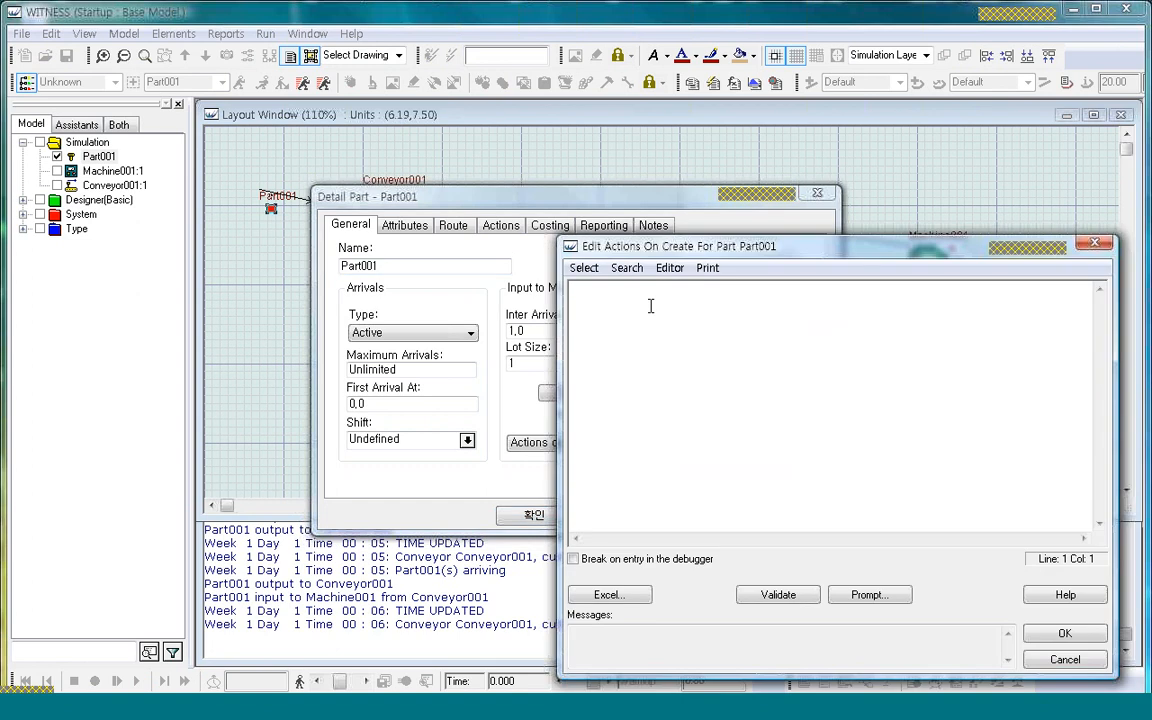
type("length = 5")
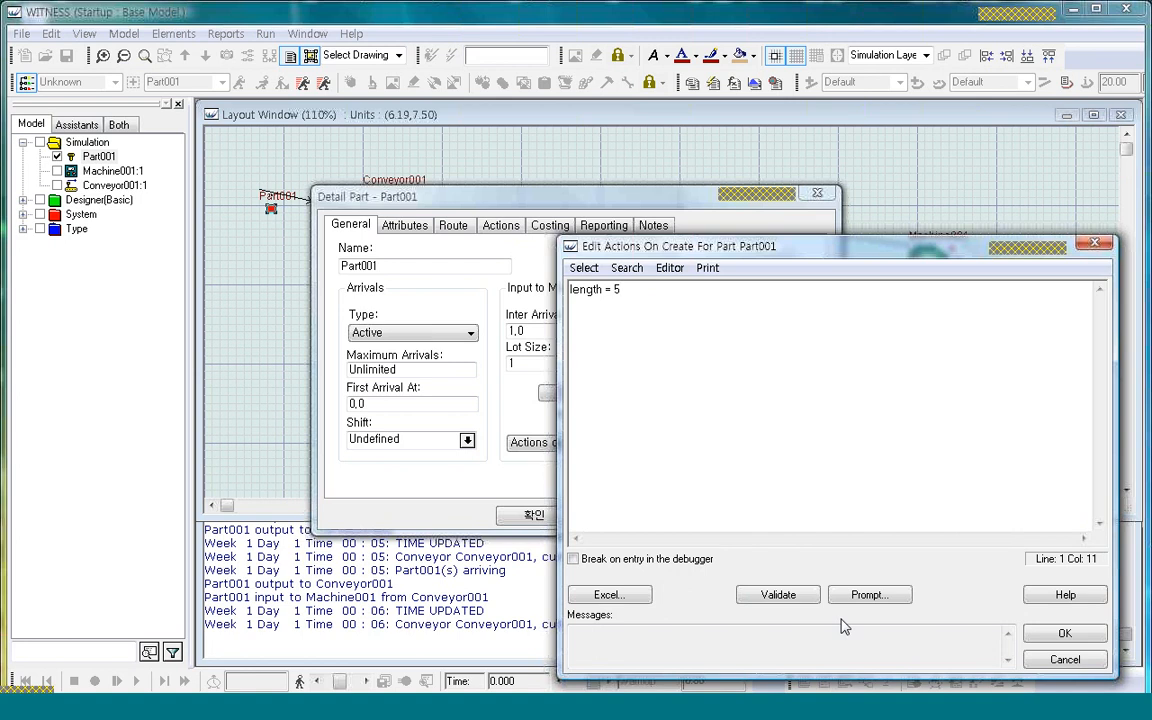
left_click(1043, 643)
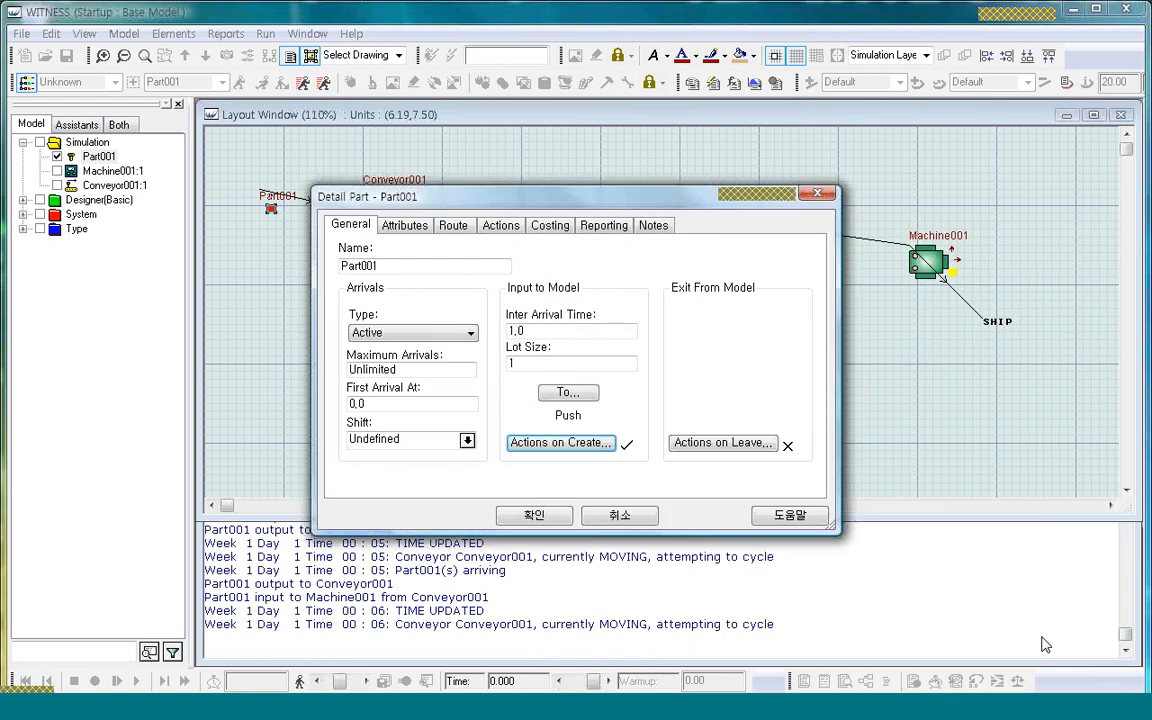
left_click(535, 514)
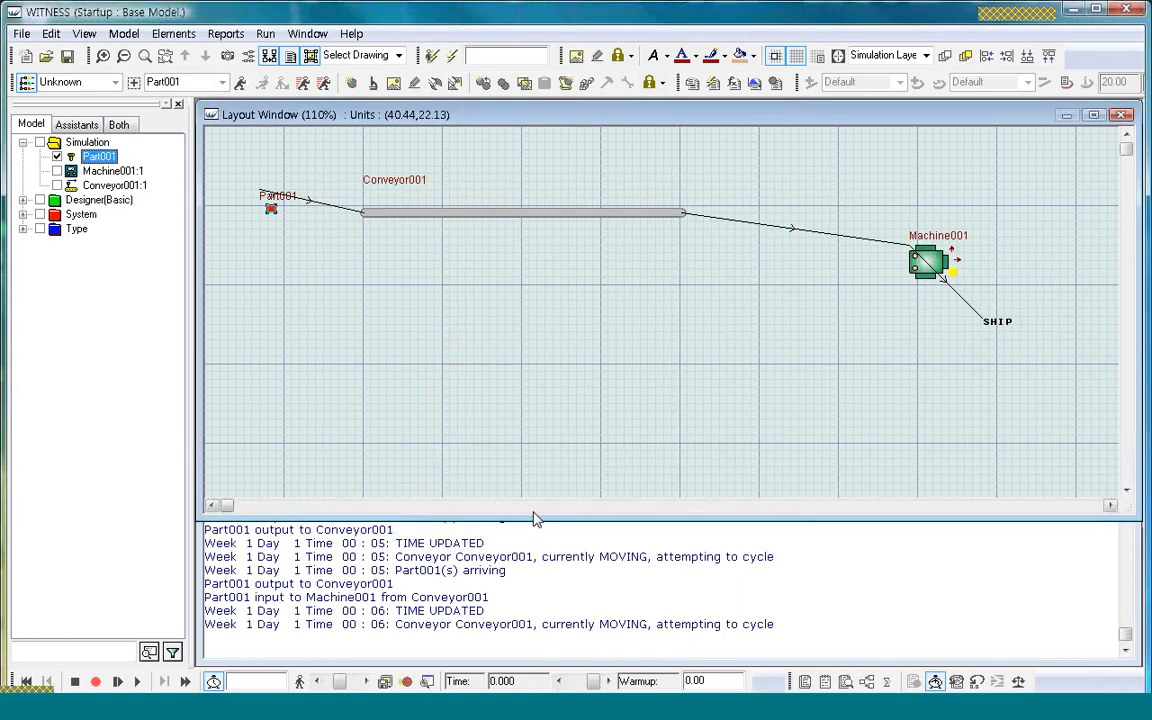
Update Part001's display style to scale using size attributes, then try stepping the simulation
left_click(321, 325)
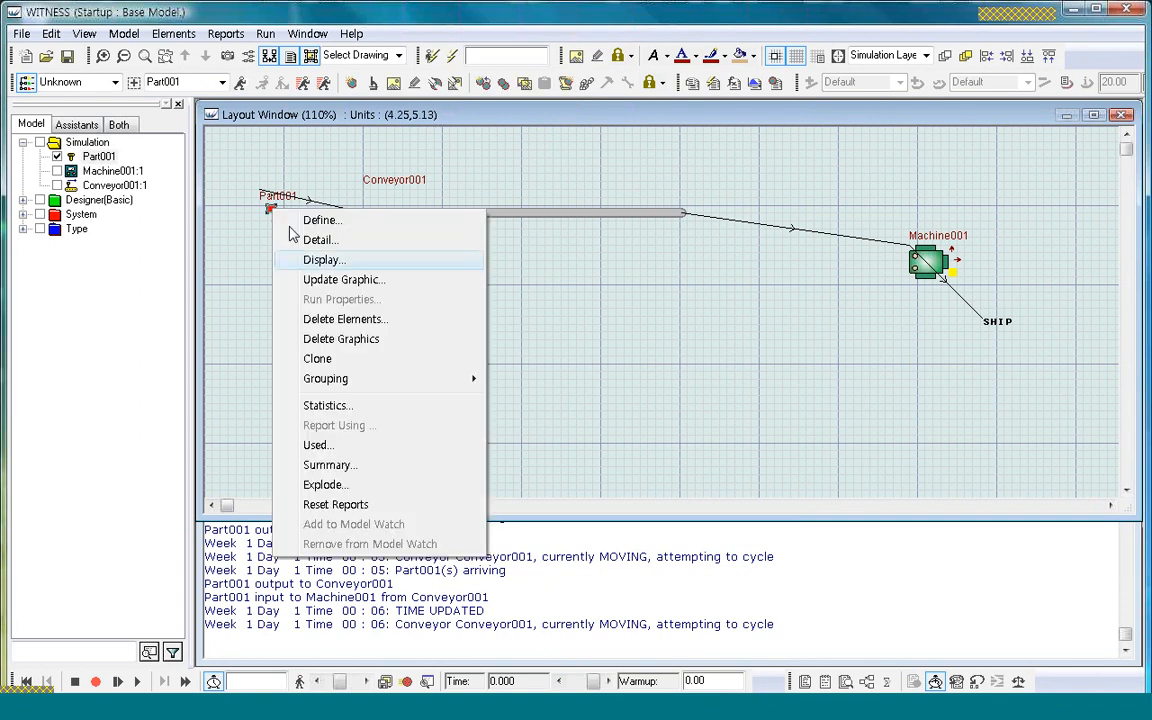
left_click(325, 259)
left_click(660, 334)
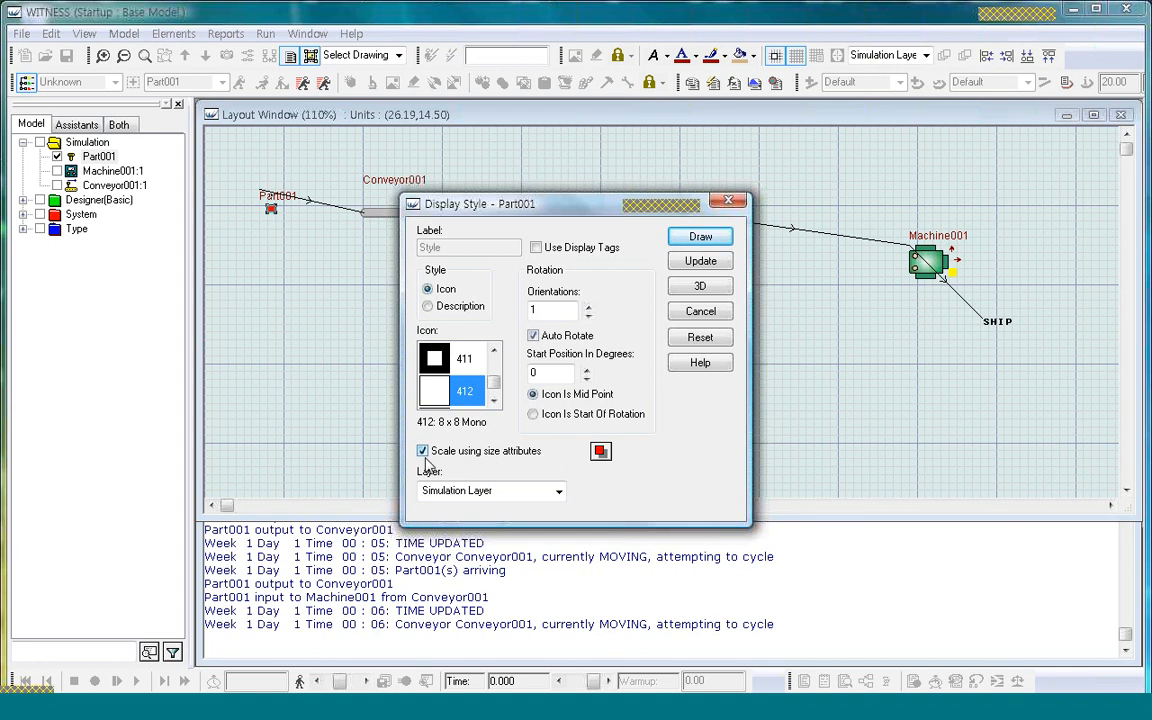
left_click(699, 265)
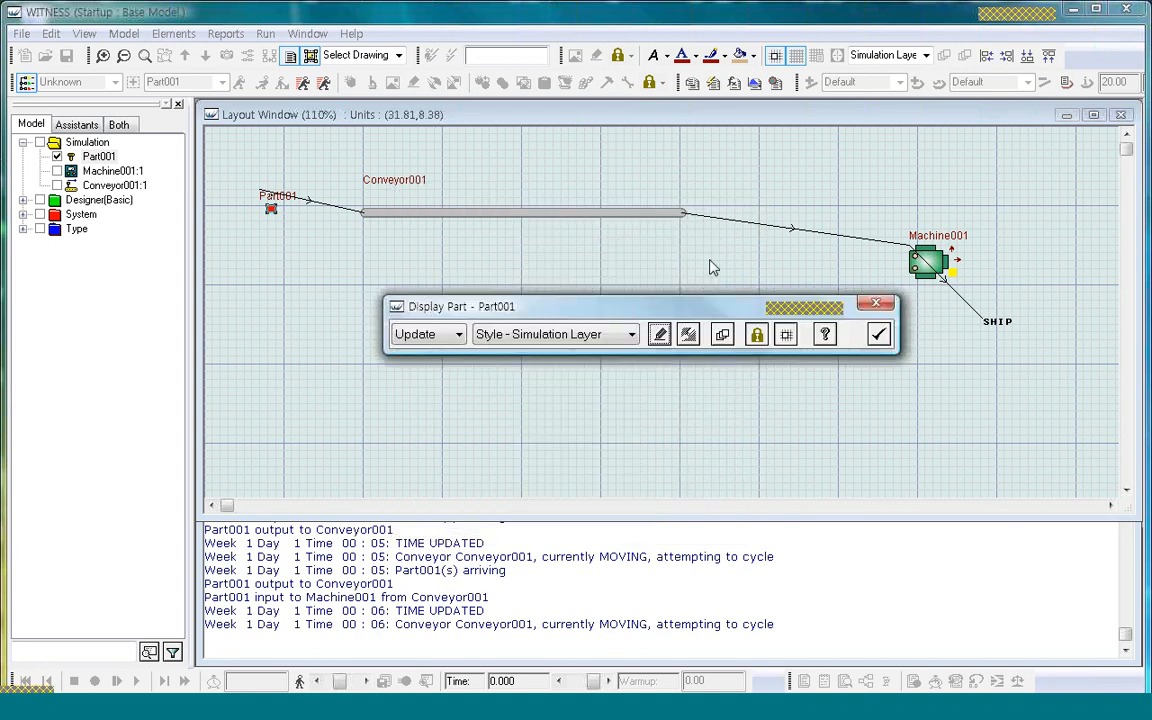
left_click(878, 334)
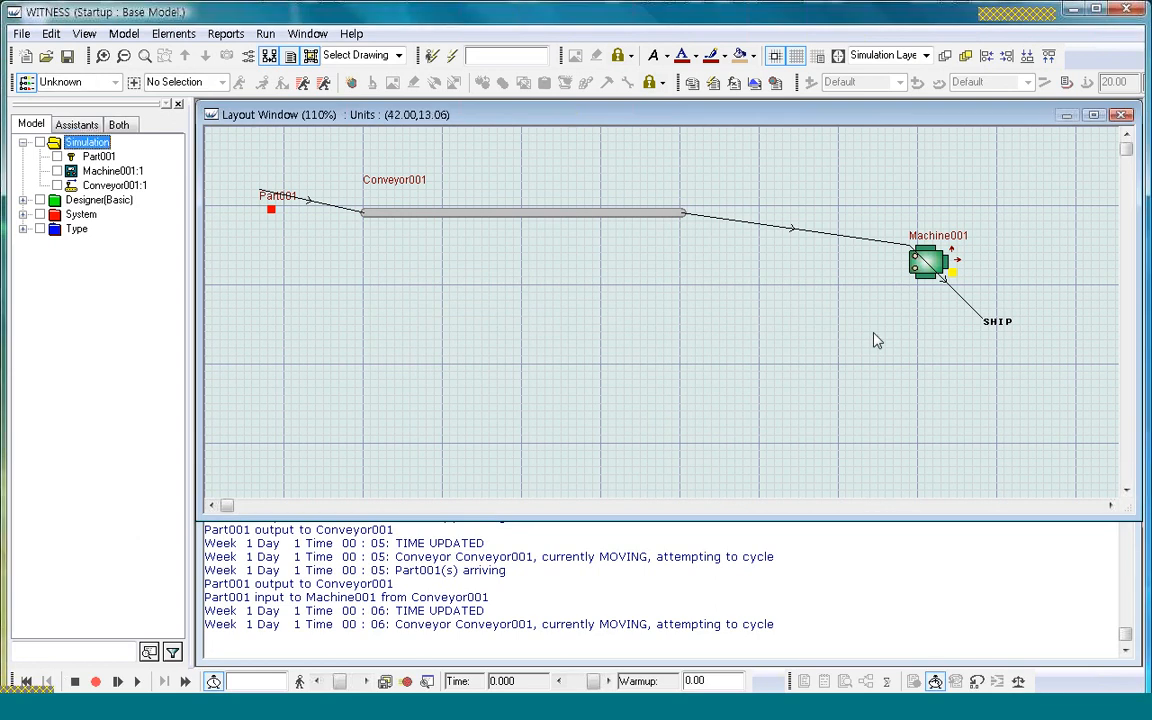
left_click(117, 681)
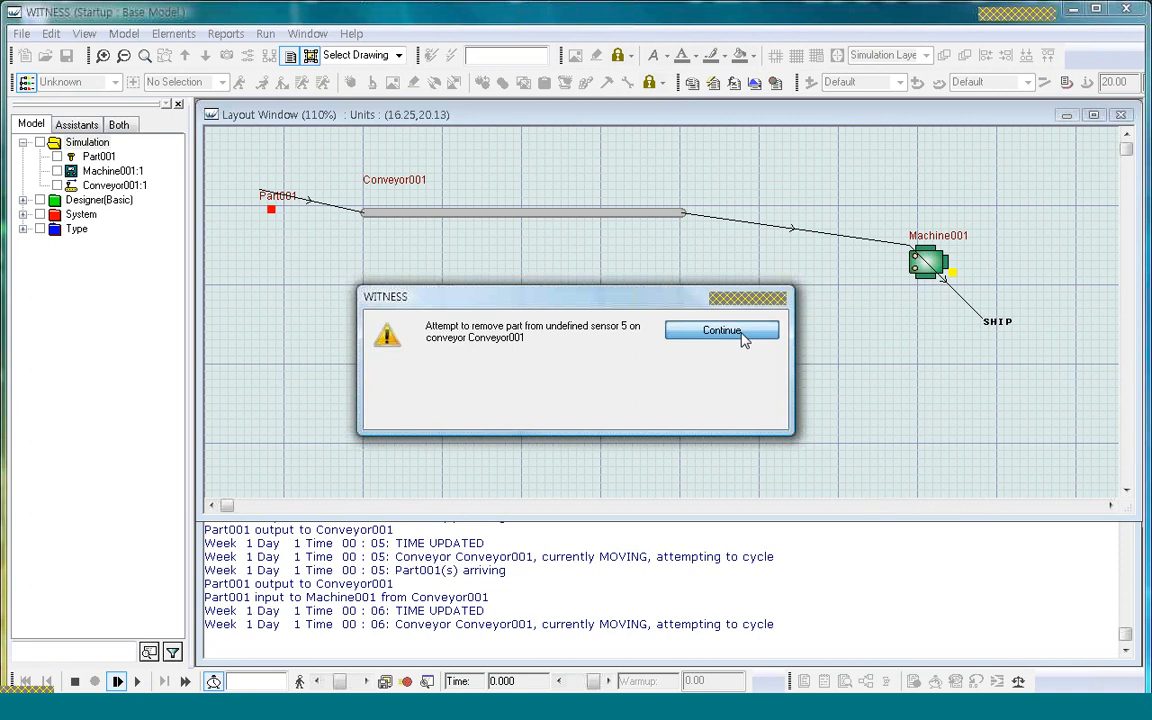
left_click(722, 331)
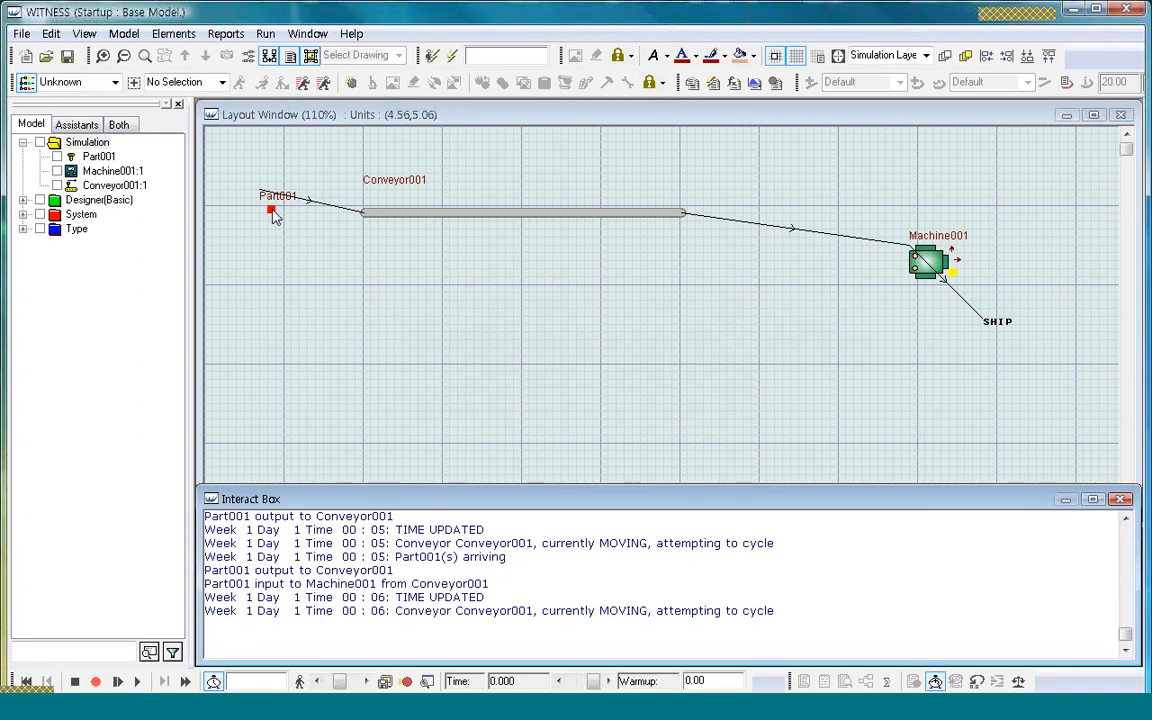
Change Part001's output rule to "PUSH to Conveyor001 at rear" and accept the part's details
double_click(275, 217)
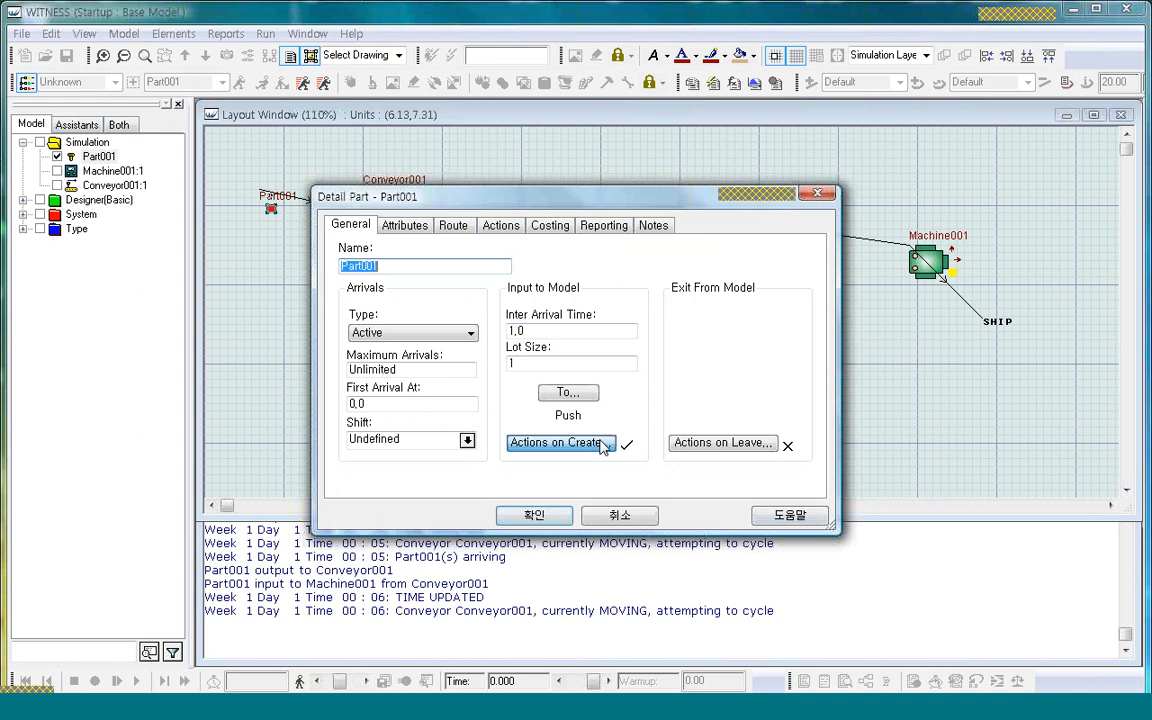
left_click(570, 393)
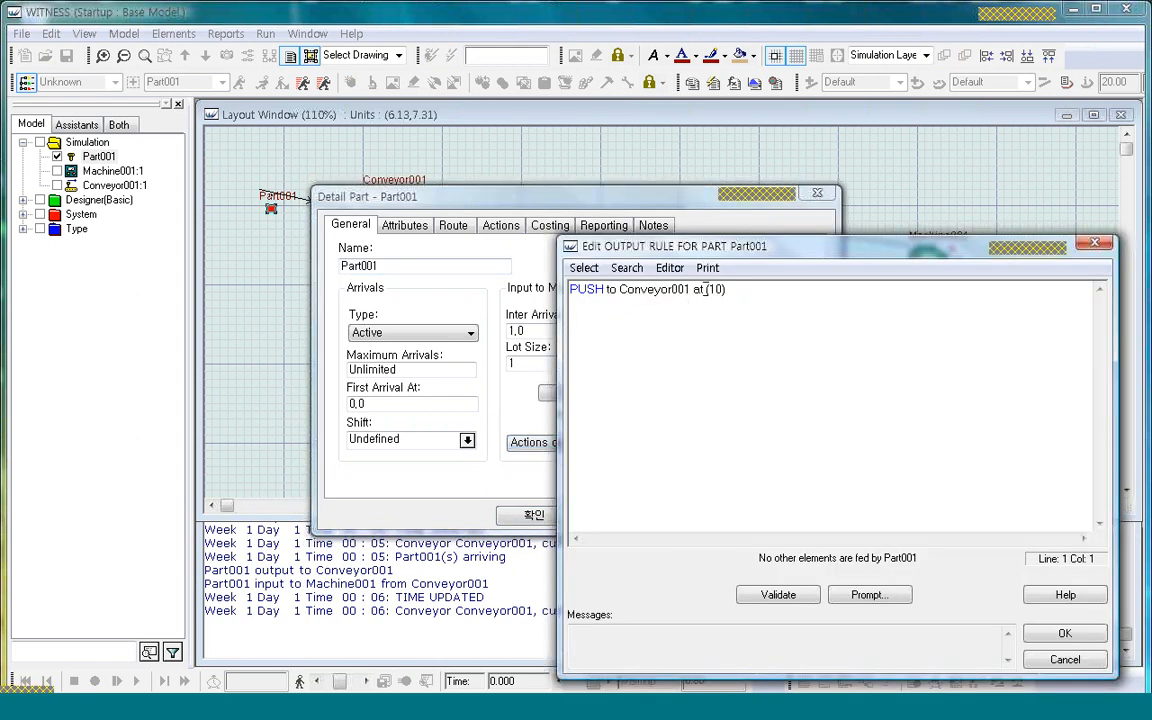
left_click_drag(706, 289, 727, 289)
type("rear")
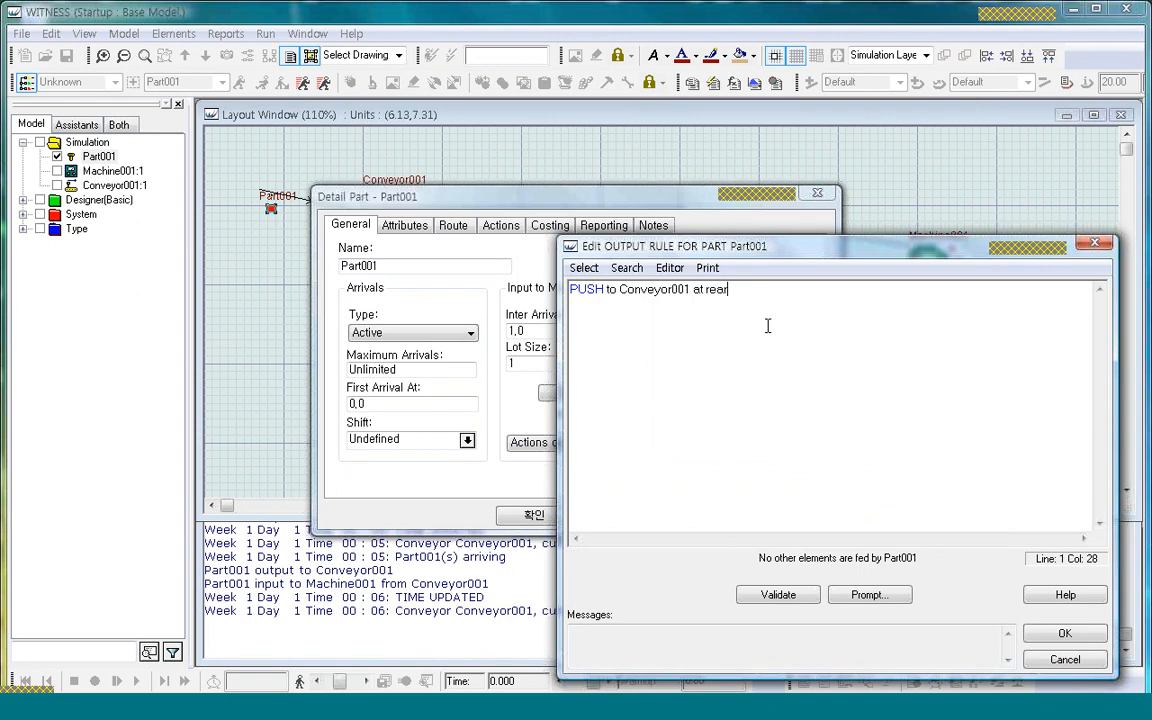
left_click(1066, 636)
left_click(545, 445)
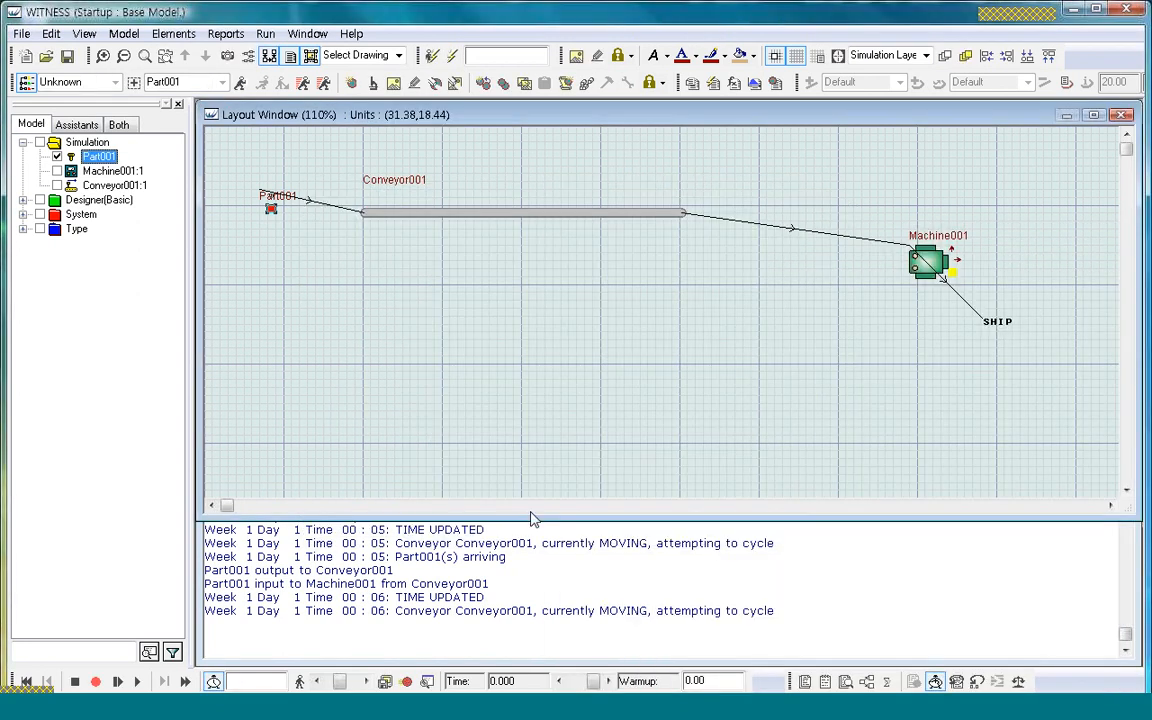
Change Machine001's input rule to "PULL from Conveyor001(1) at front" and accept the machine's details
double_click(930, 265)
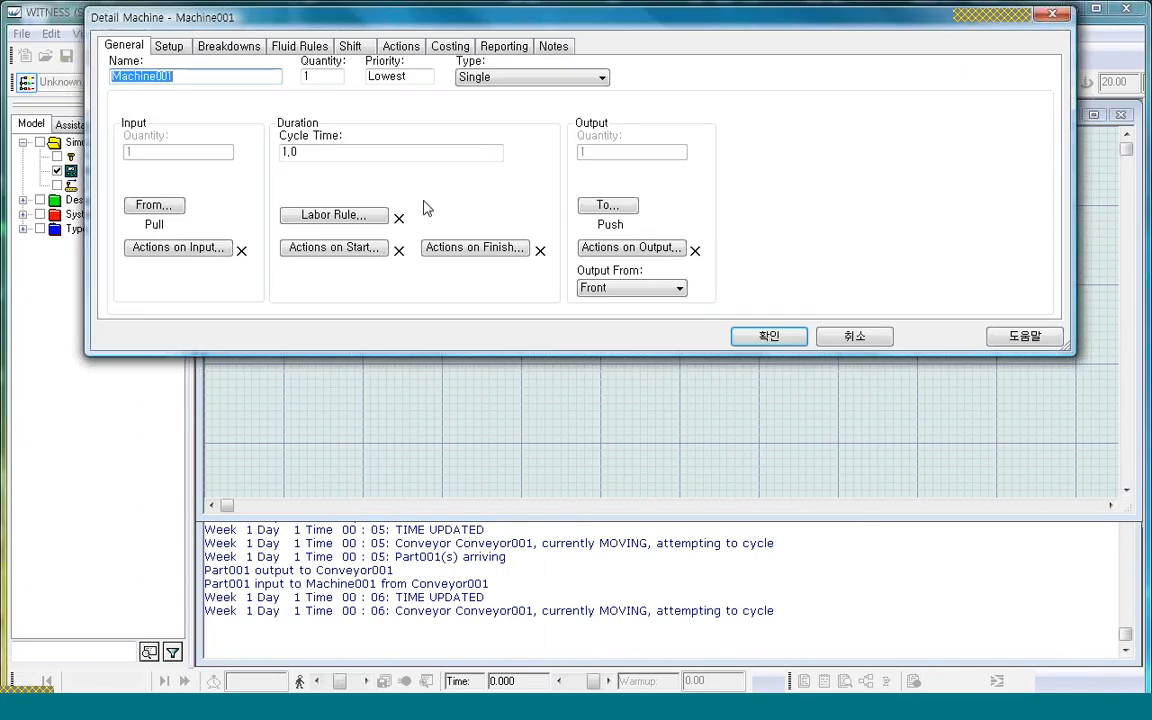
left_click(178, 206)
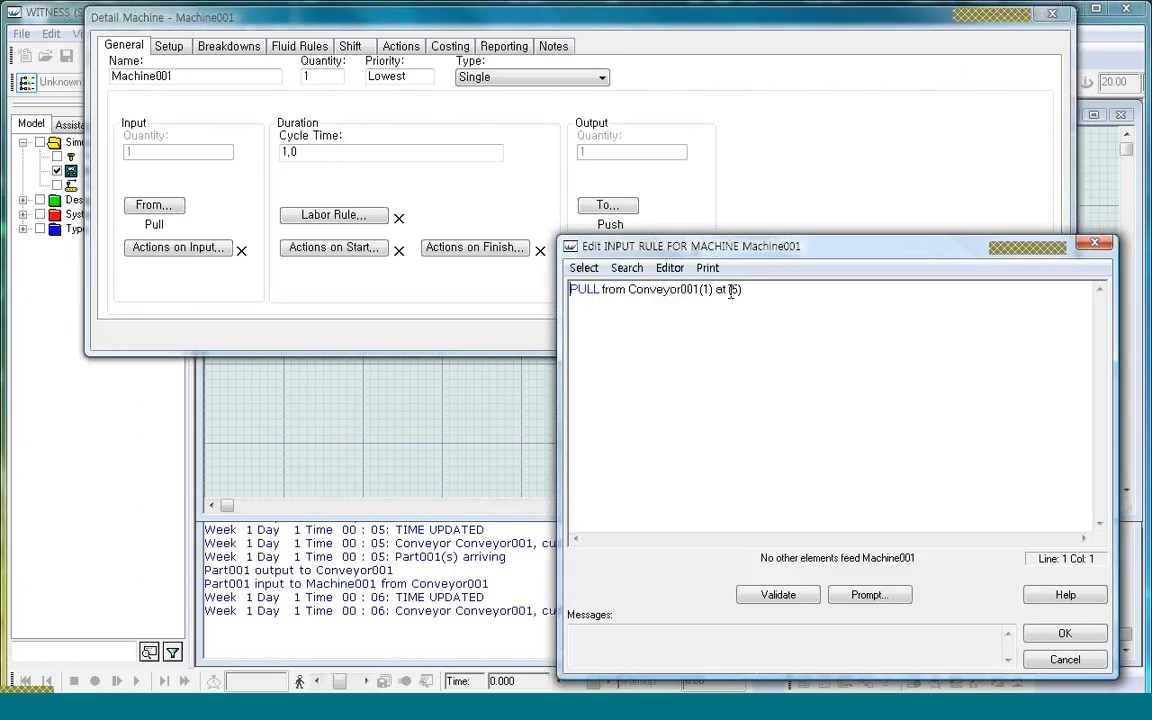
left_click(797, 289)
key("BackSpace")
key("BackSpace")
key("BackSpace")
type("front")
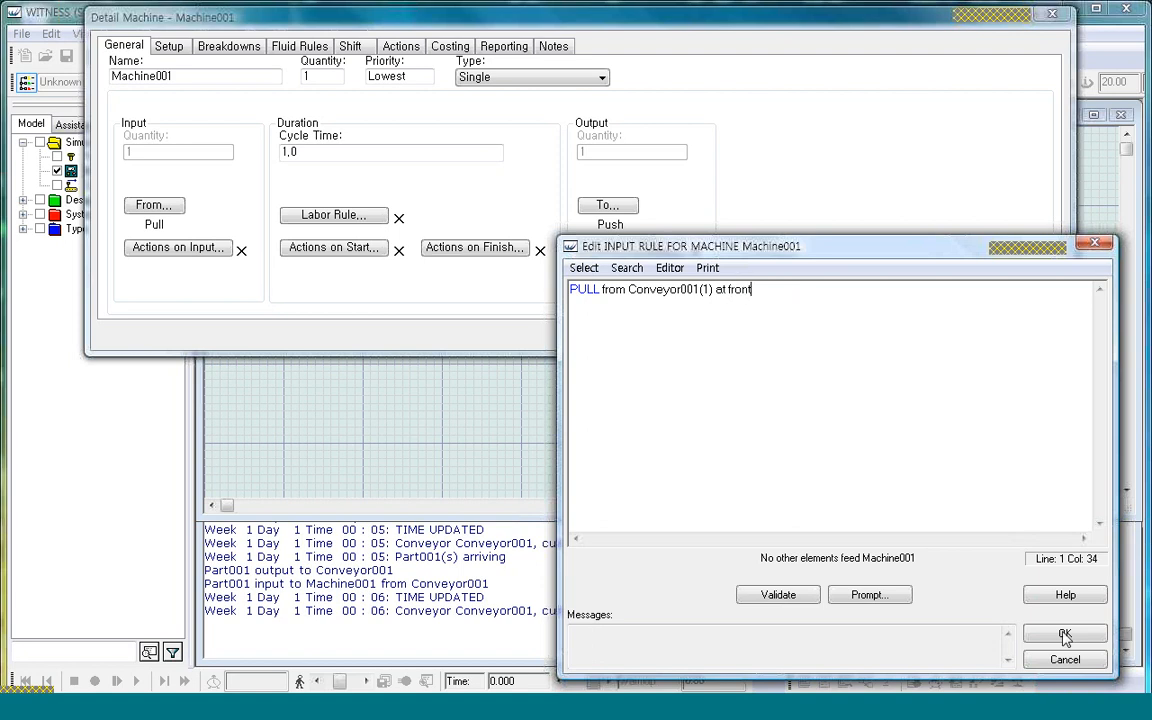
left_click(1065, 633)
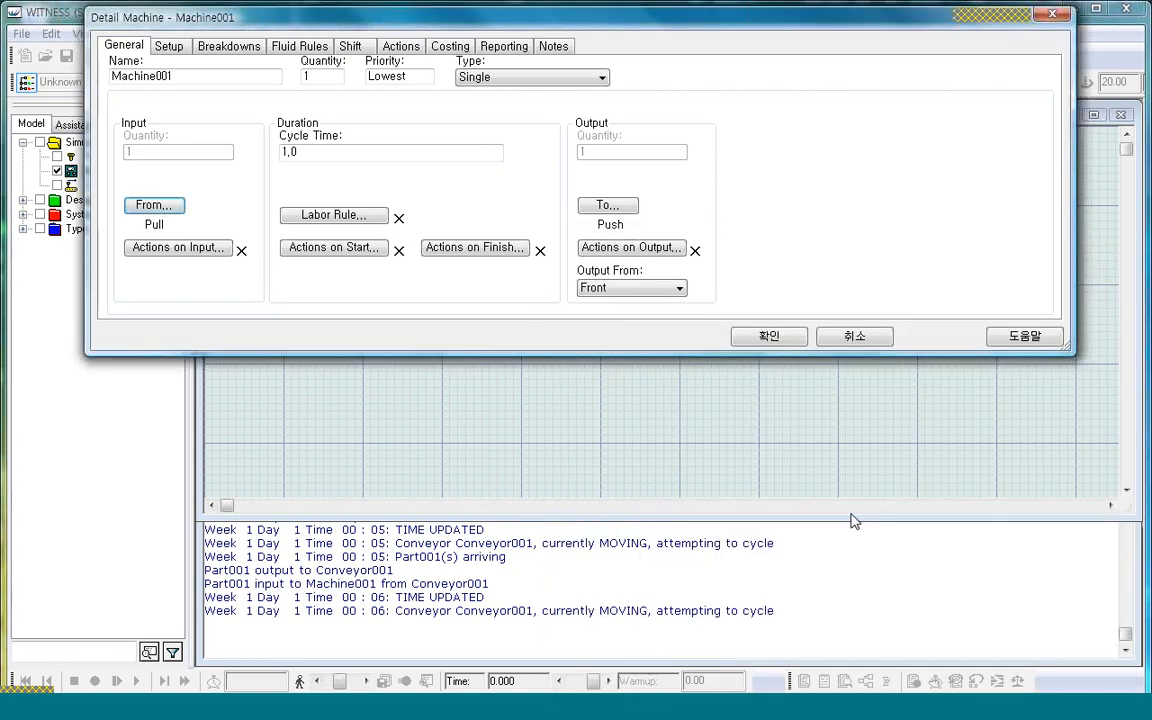
left_click(768, 336)
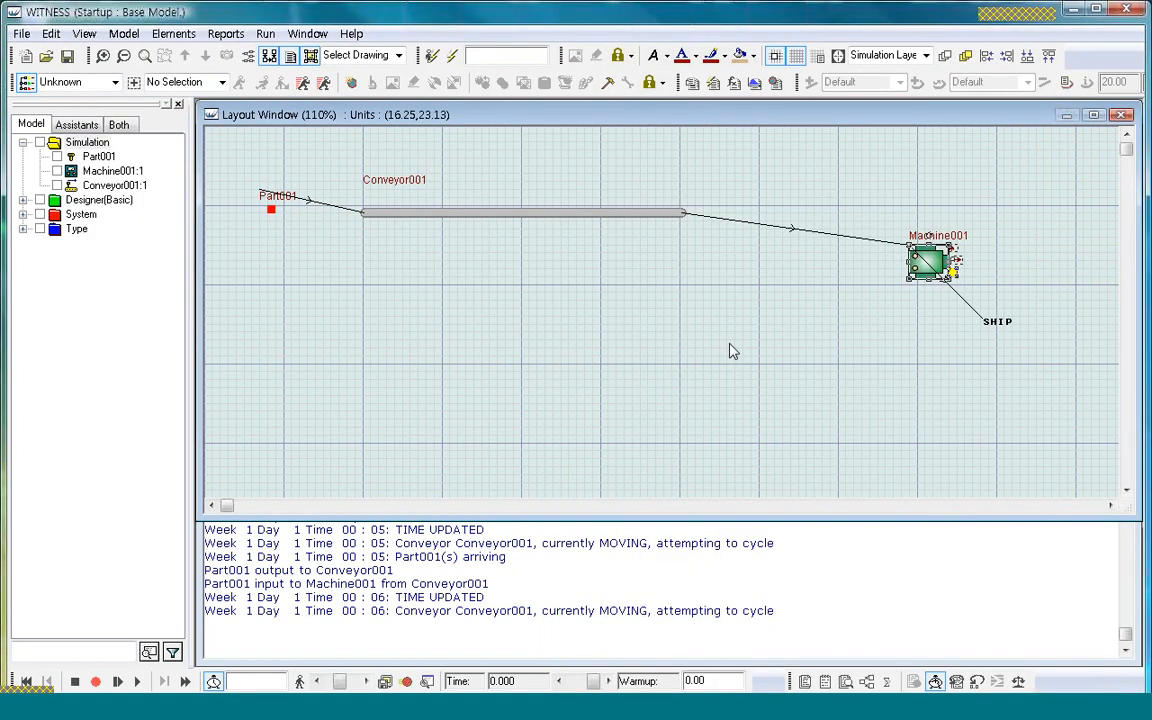
Step the simulation to check the part graphics, stop it, and set Conveyor001's orientation to Lengthwise (0)
left_click(117, 681)
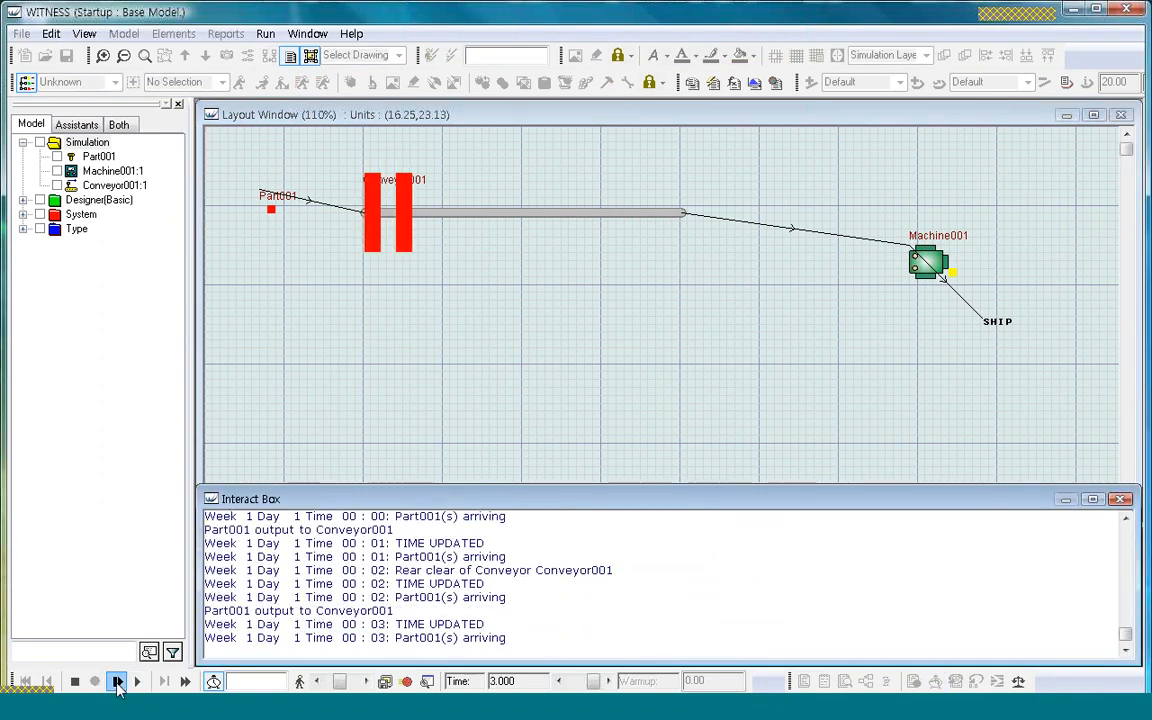
left_click(72, 681)
double_click(522, 214)
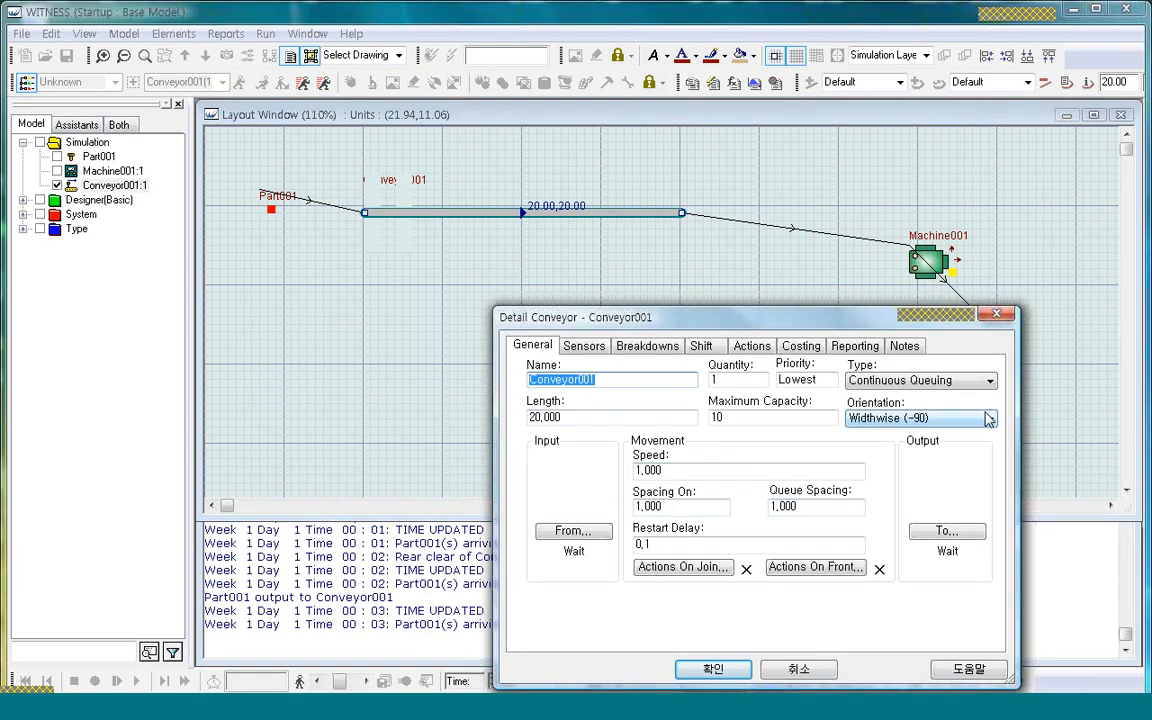
left_click(920, 418)
left_click(920, 434)
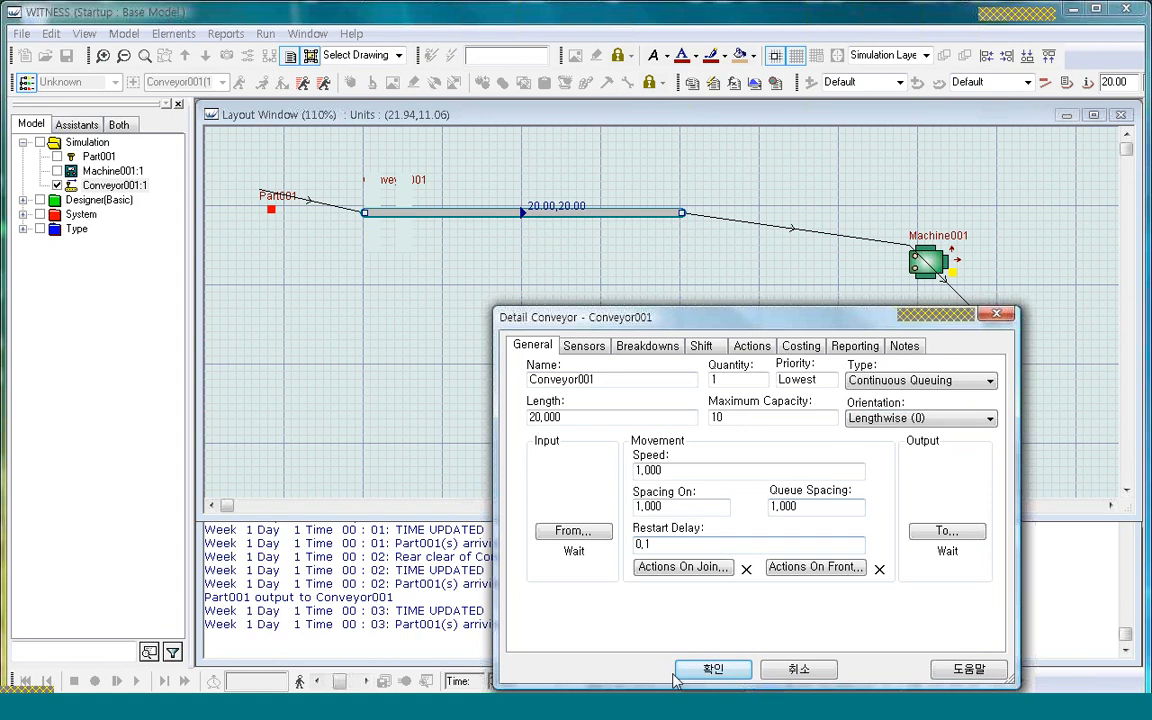
left_click(713, 669)
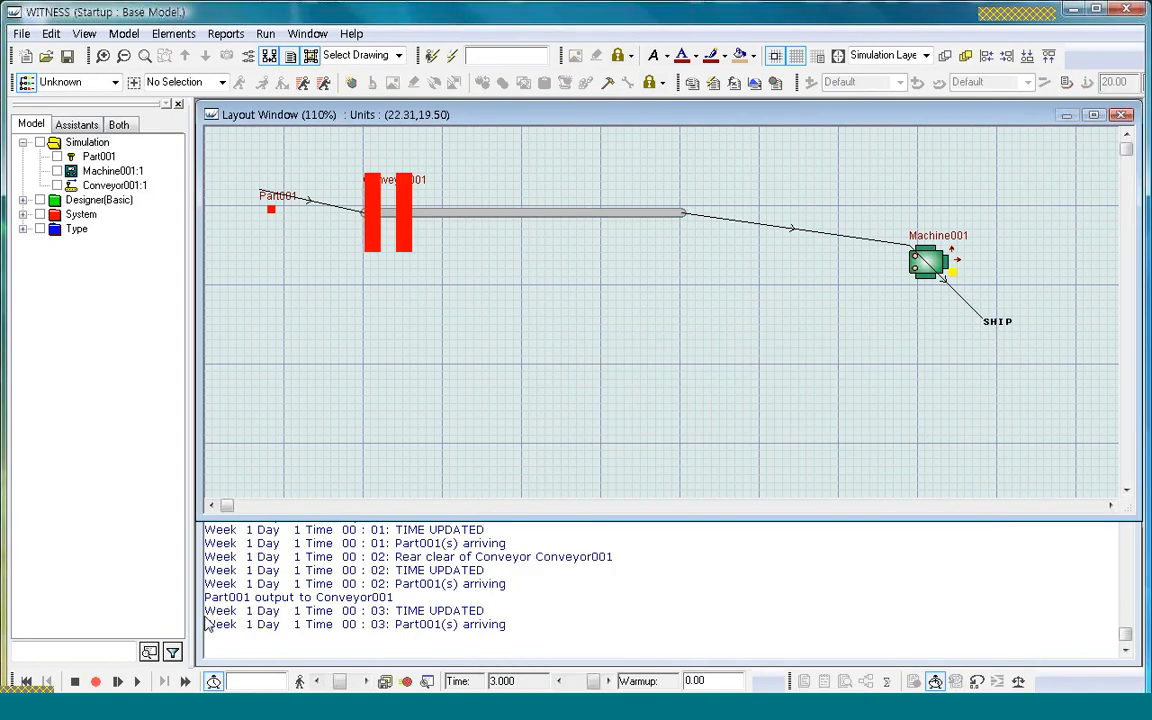
Step and run the simulation to watch lengthwise parts move to Machine001, then stop and reset it to time zero
left_click(117, 681)
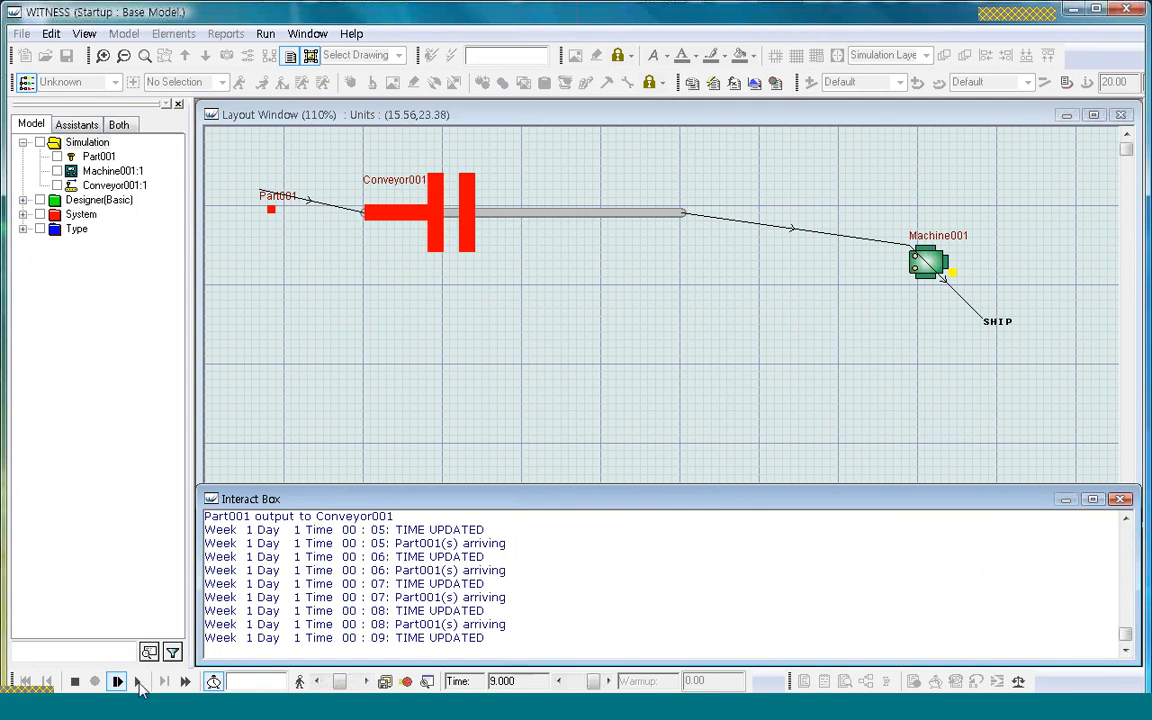
left_click(138, 683)
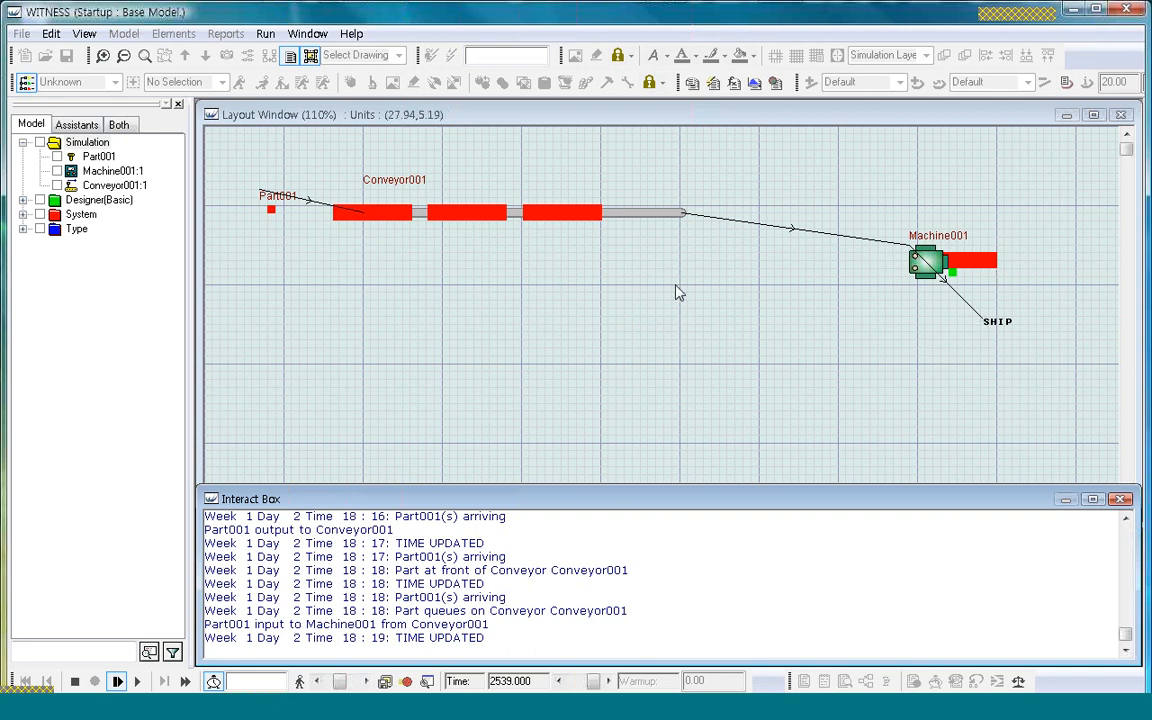
left_click(74, 681)
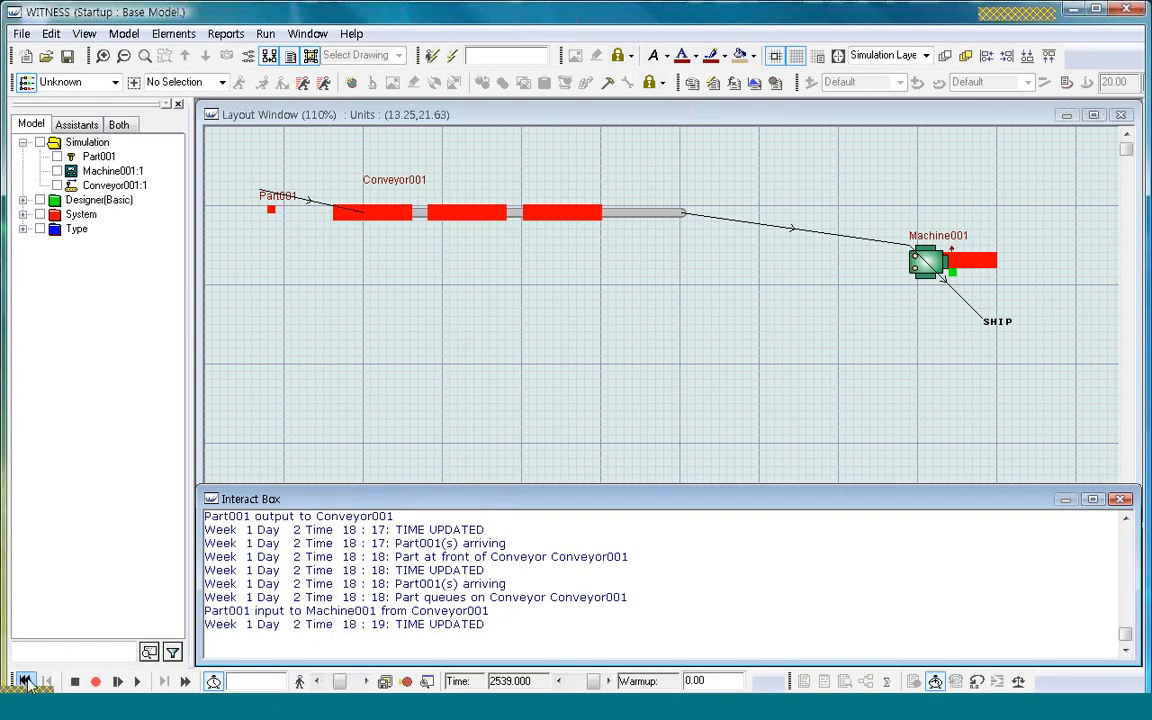
left_click(27, 681)
Clone Conveyor001 and place the copy in line with it, directly after its front end
right_click(566, 214)
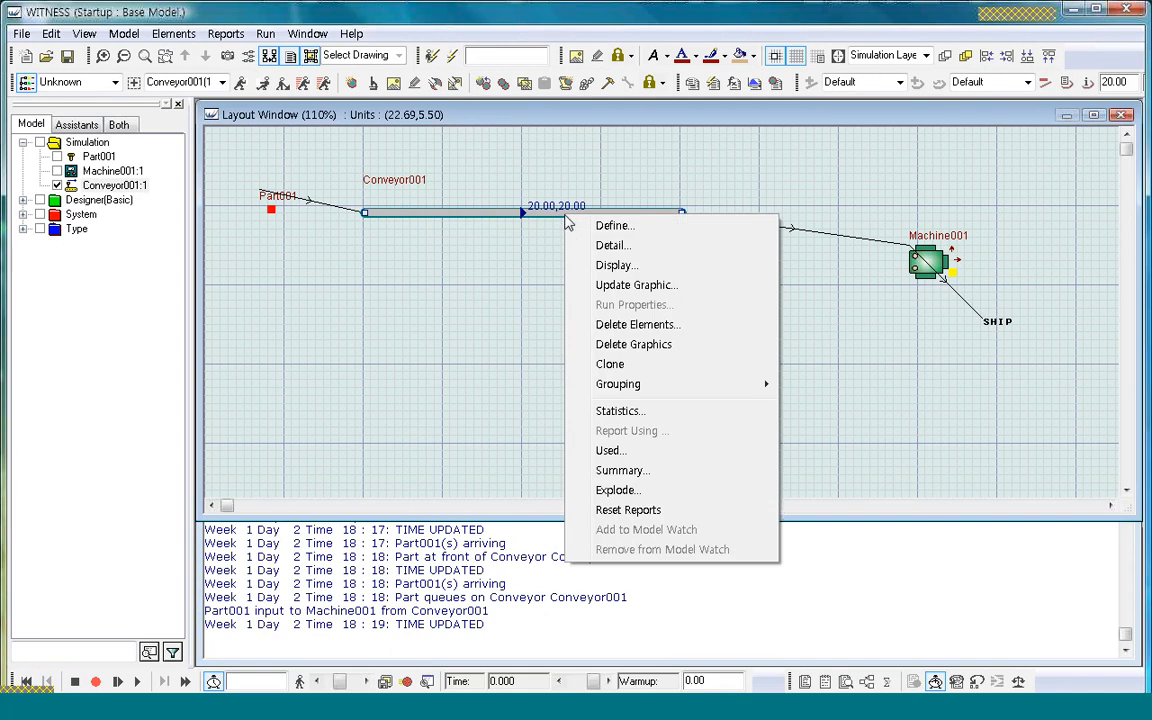
left_click(610, 364)
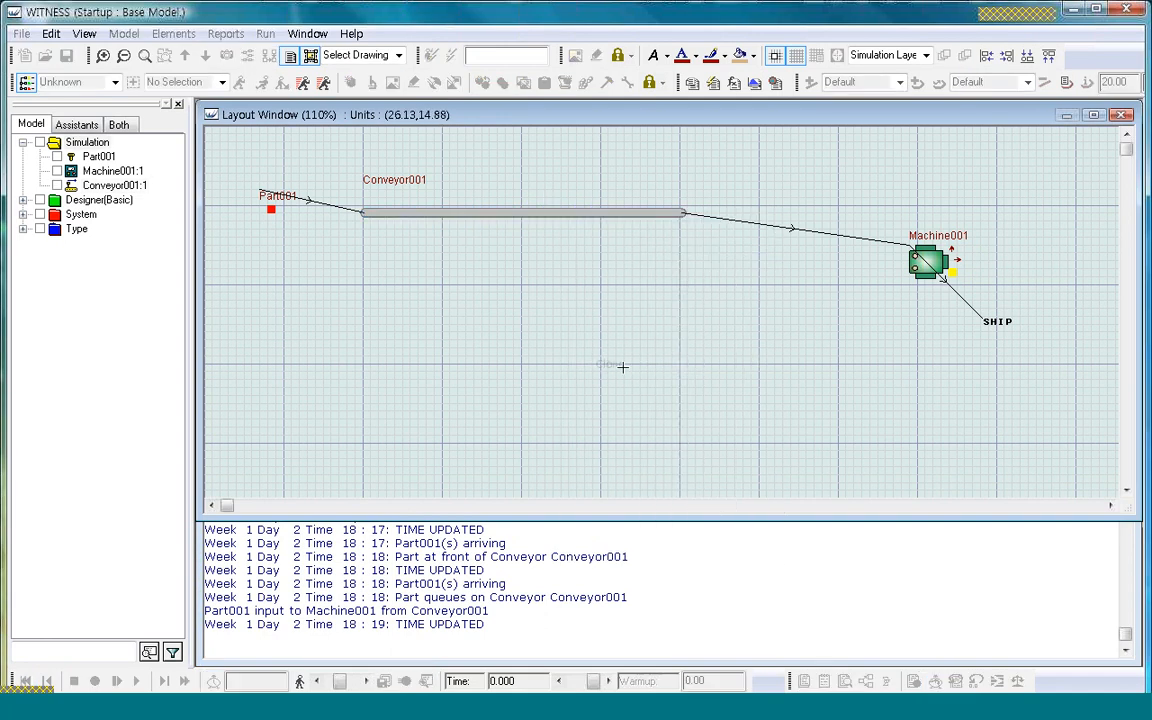
left_click(480, 239)
left_click_drag(677, 285, 750, 243)
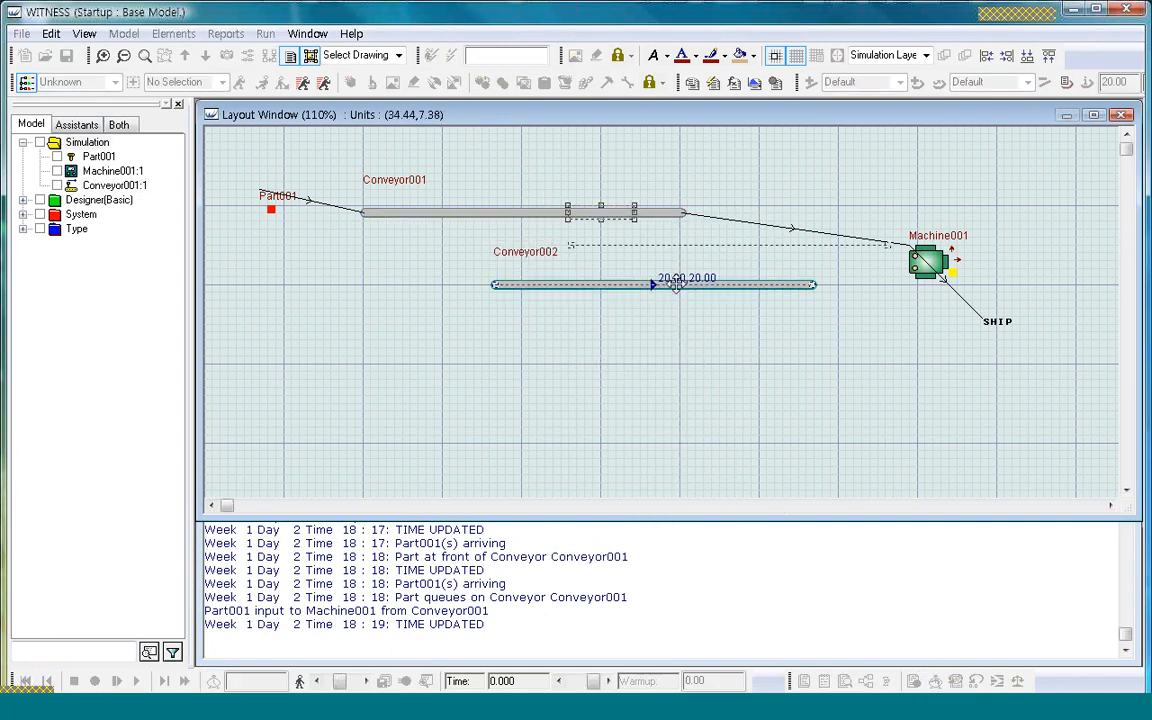
left_click_drag(677, 285, 879, 220)
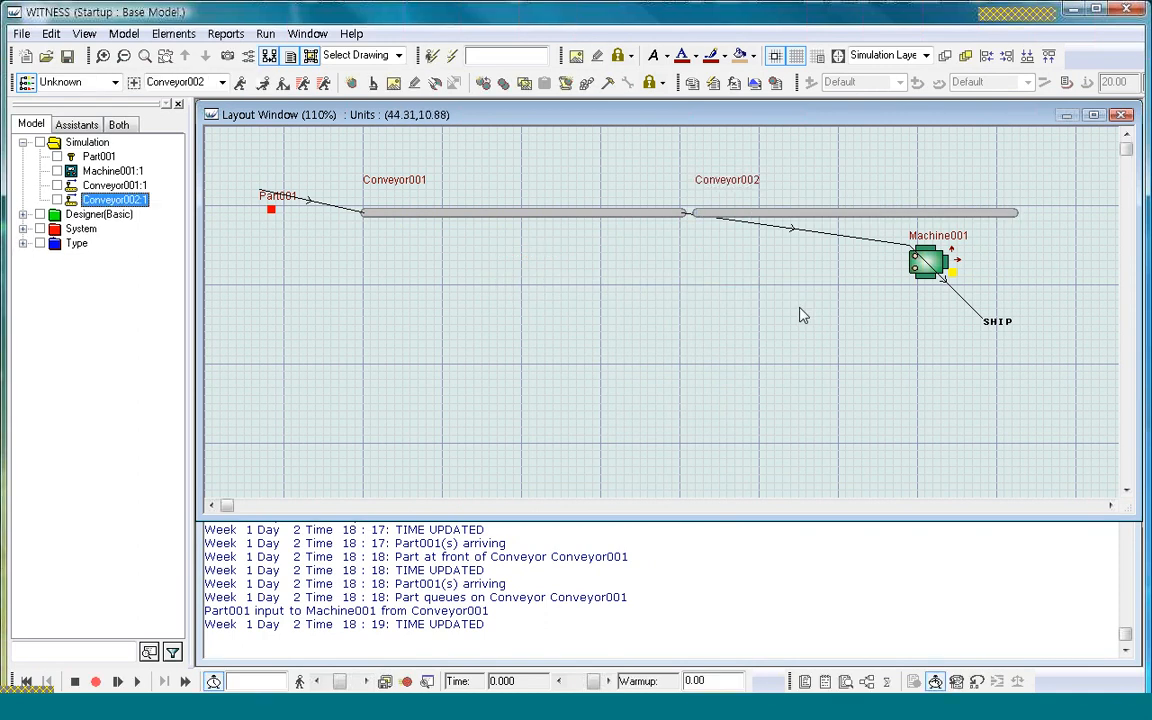
Set Conveyor001's output rule to "PUSH Conveyor002(1)" so its parts transfer to the second conveyor
left_click(927, 262)
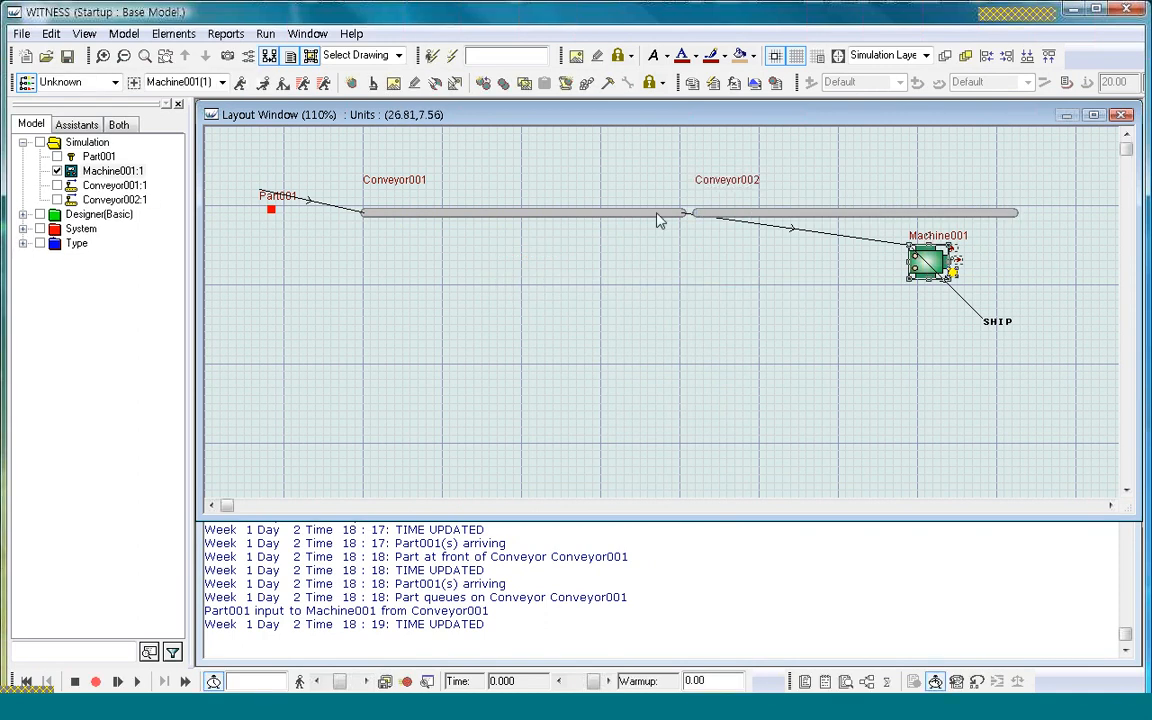
left_click(659, 216)
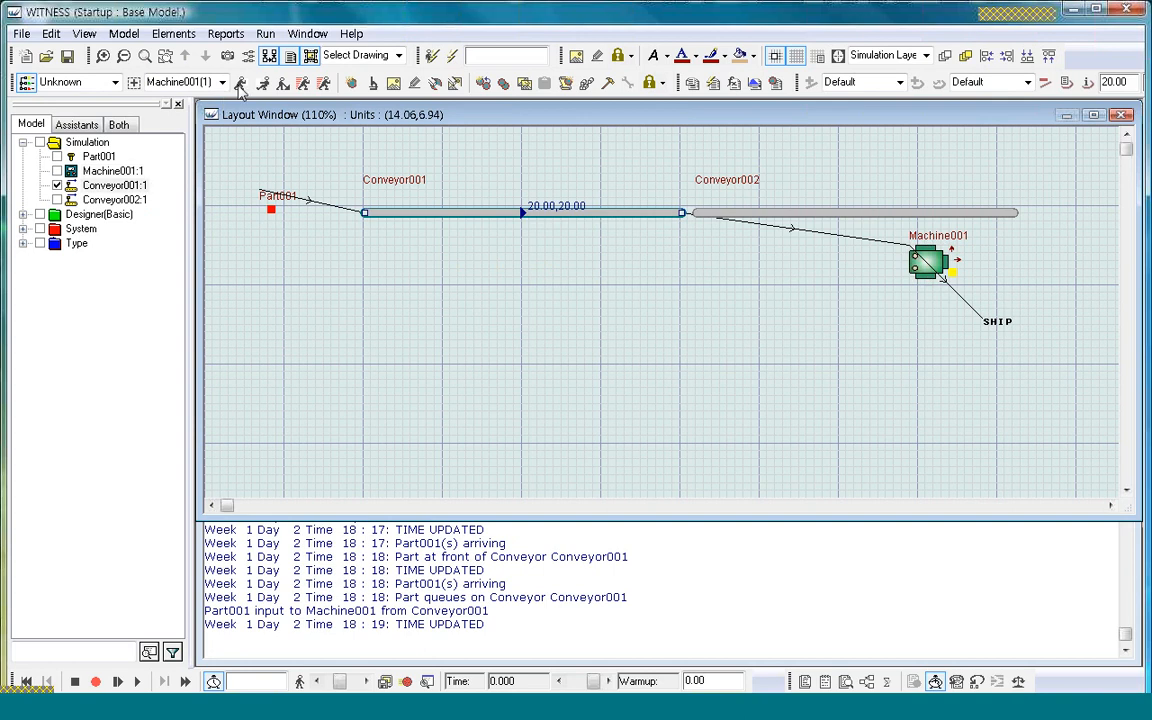
left_click(240, 84)
left_click(756, 214)
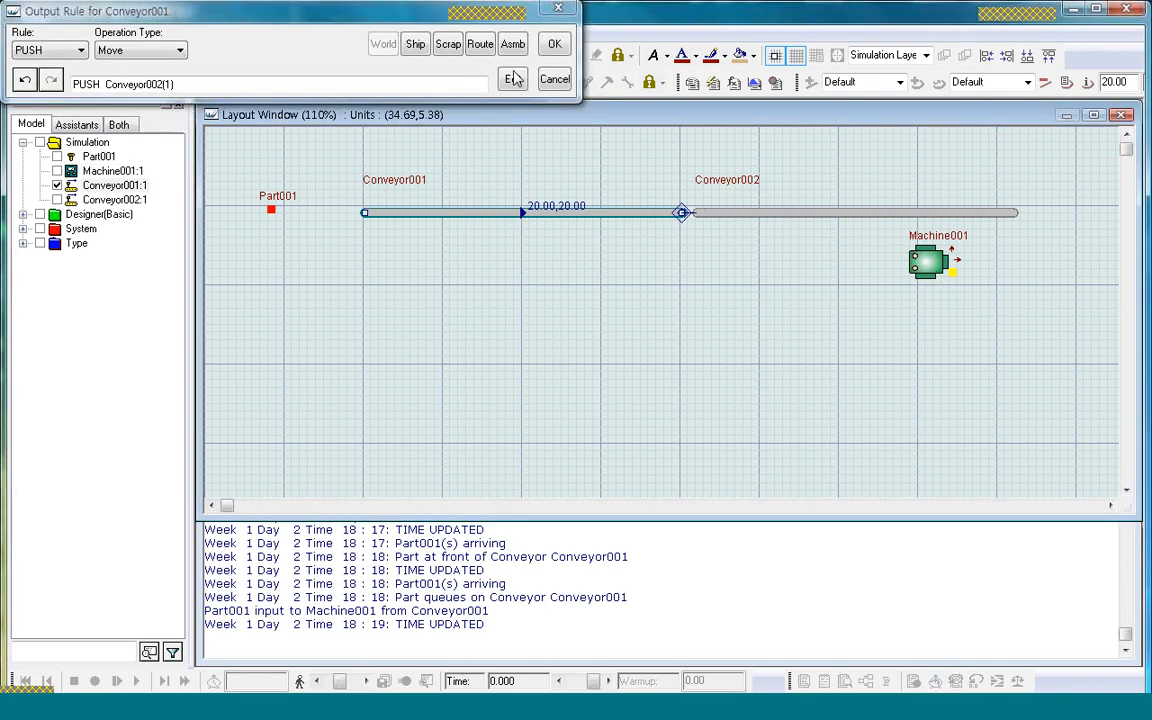
left_click(551, 48)
Change Machine001's input rule so it pulls from Conveyor002(1) only, removing Conveyor001(1) from the rule
double_click(925, 260)
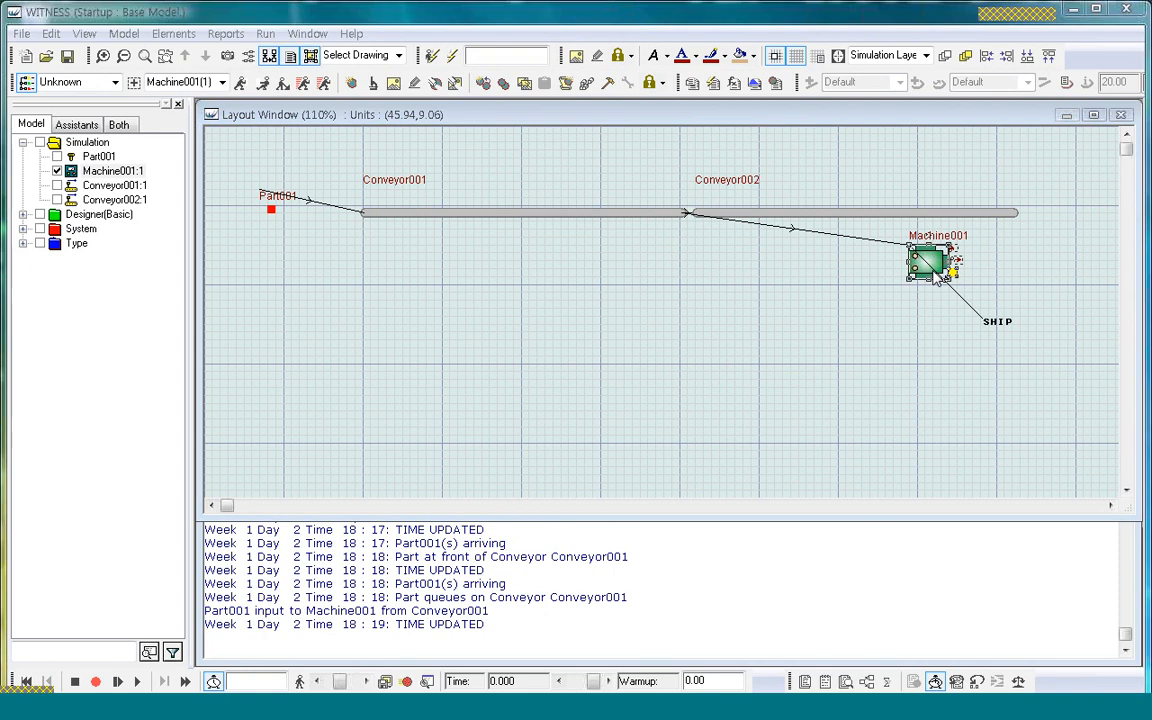
left_click(880, 335)
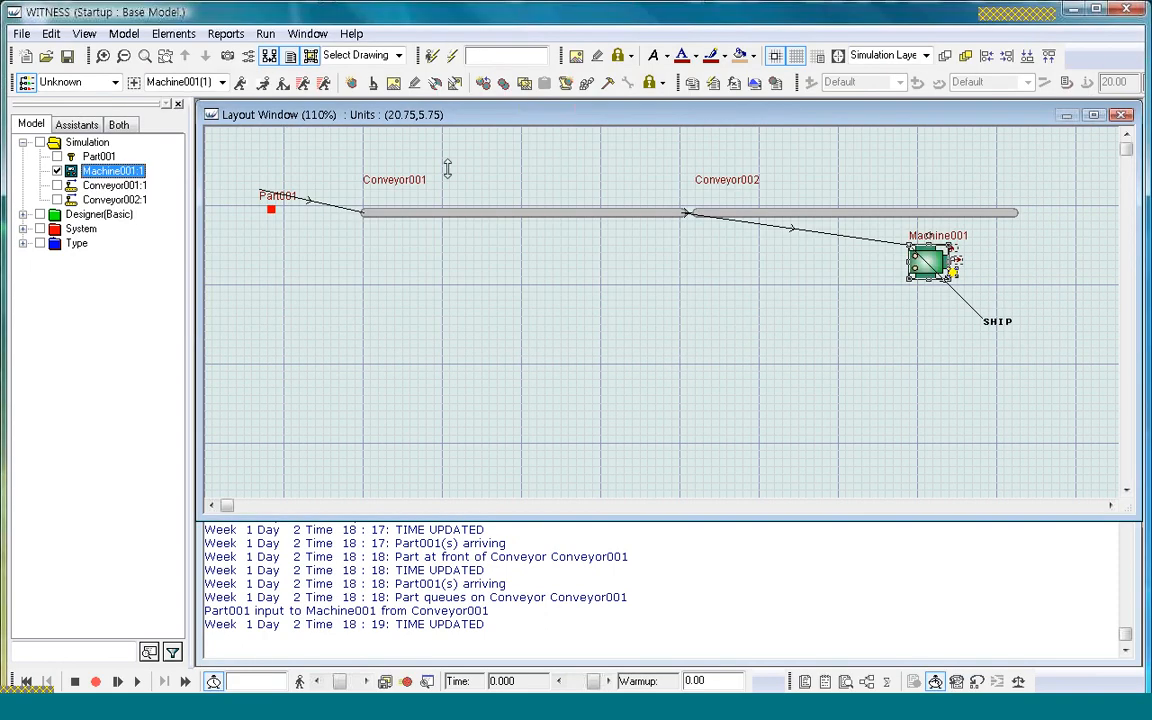
left_click(262, 84)
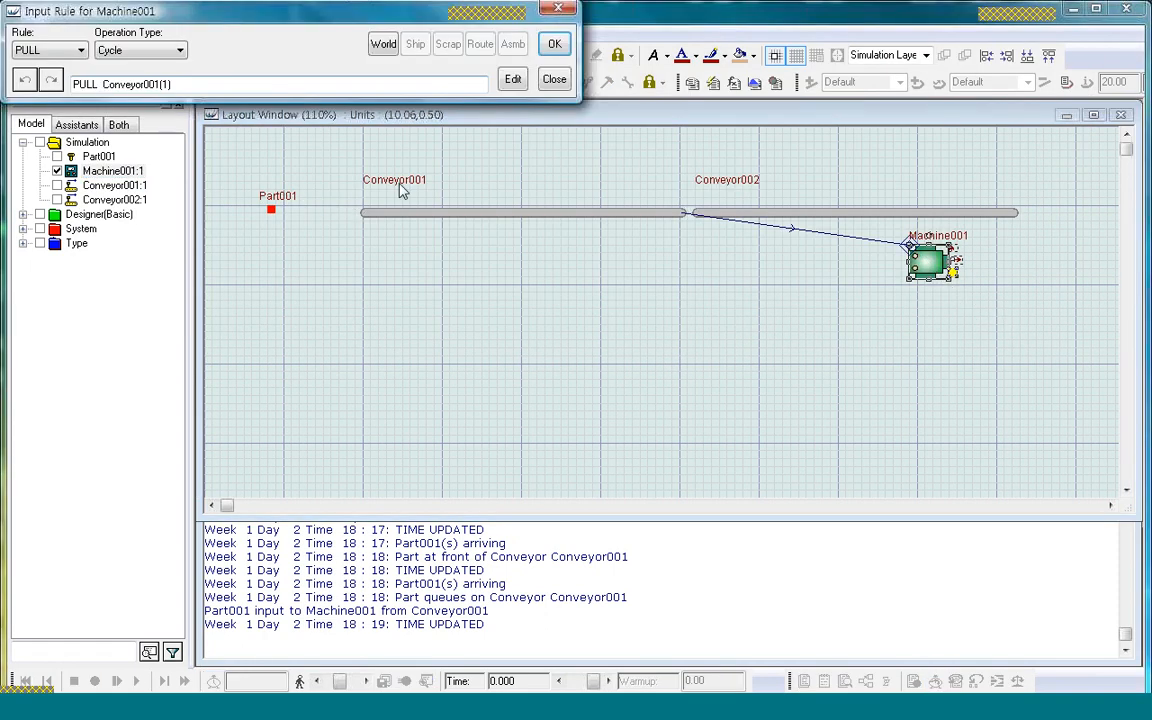
left_click_drag(102, 84, 250, 86)
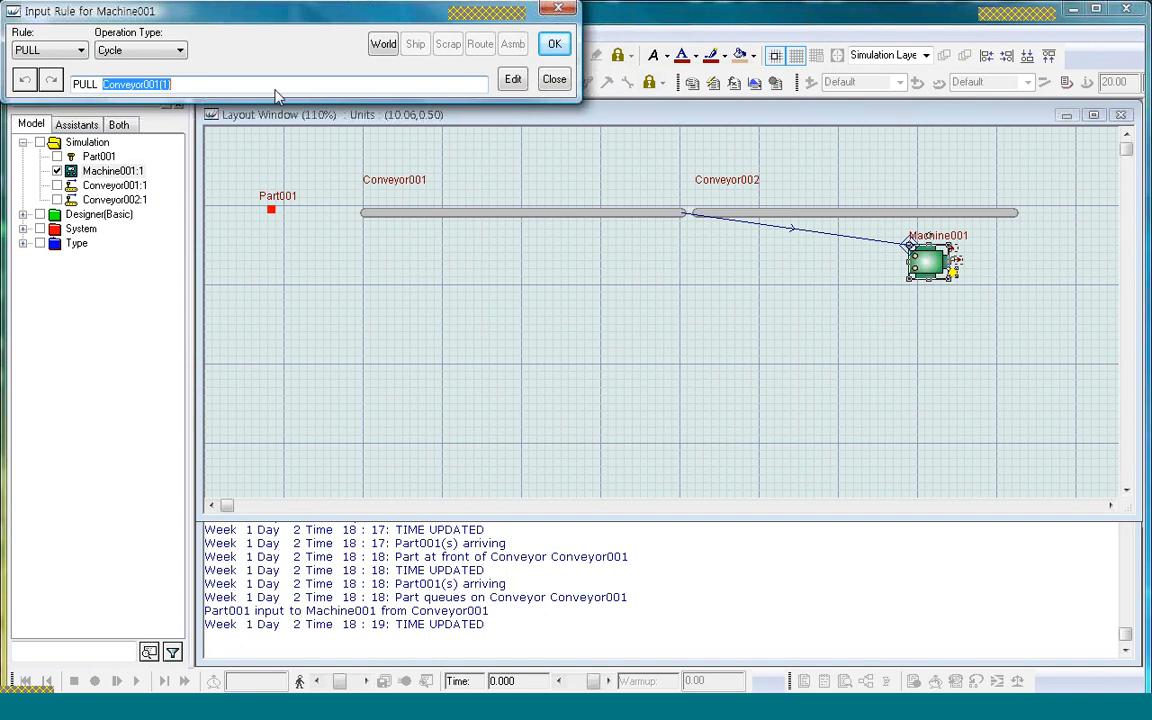
left_click(900, 224)
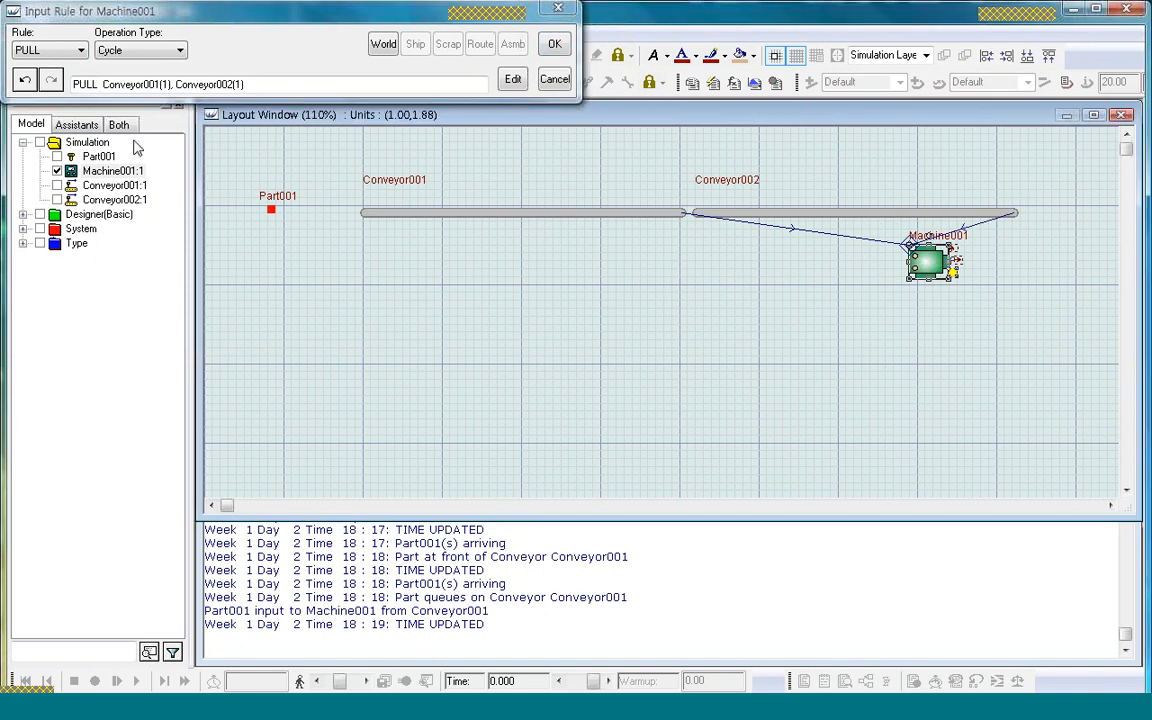
left_click_drag(103, 85, 158, 85)
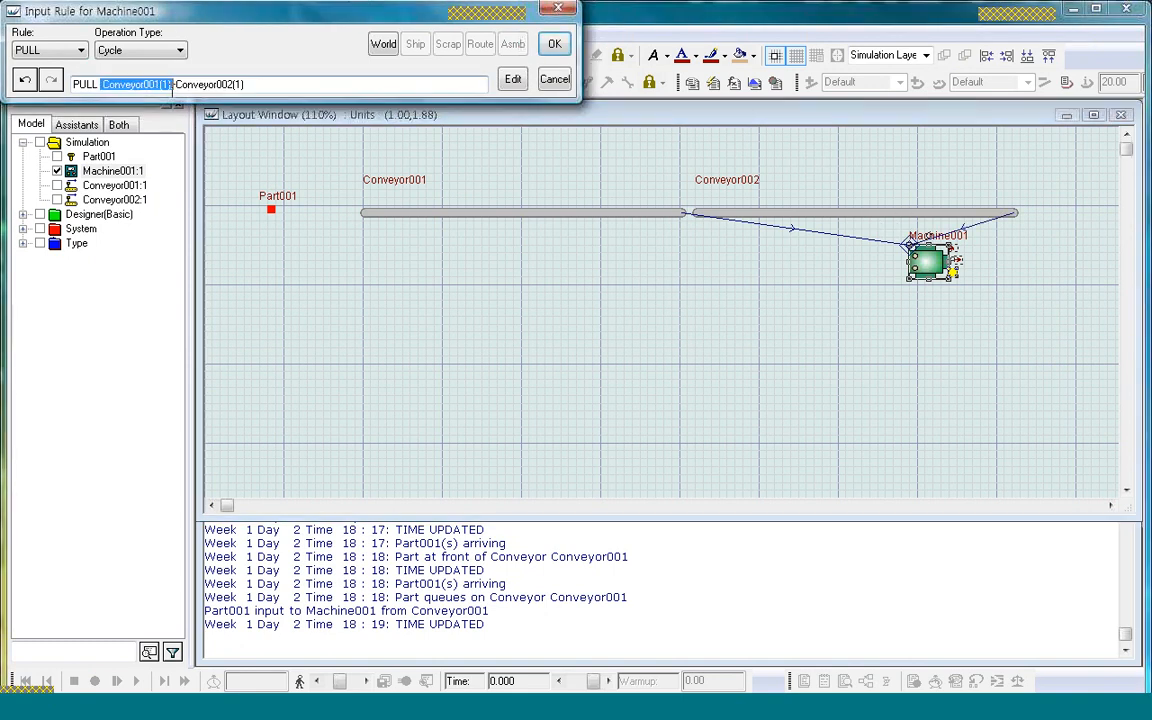
key("Delete")
left_click(554, 44)
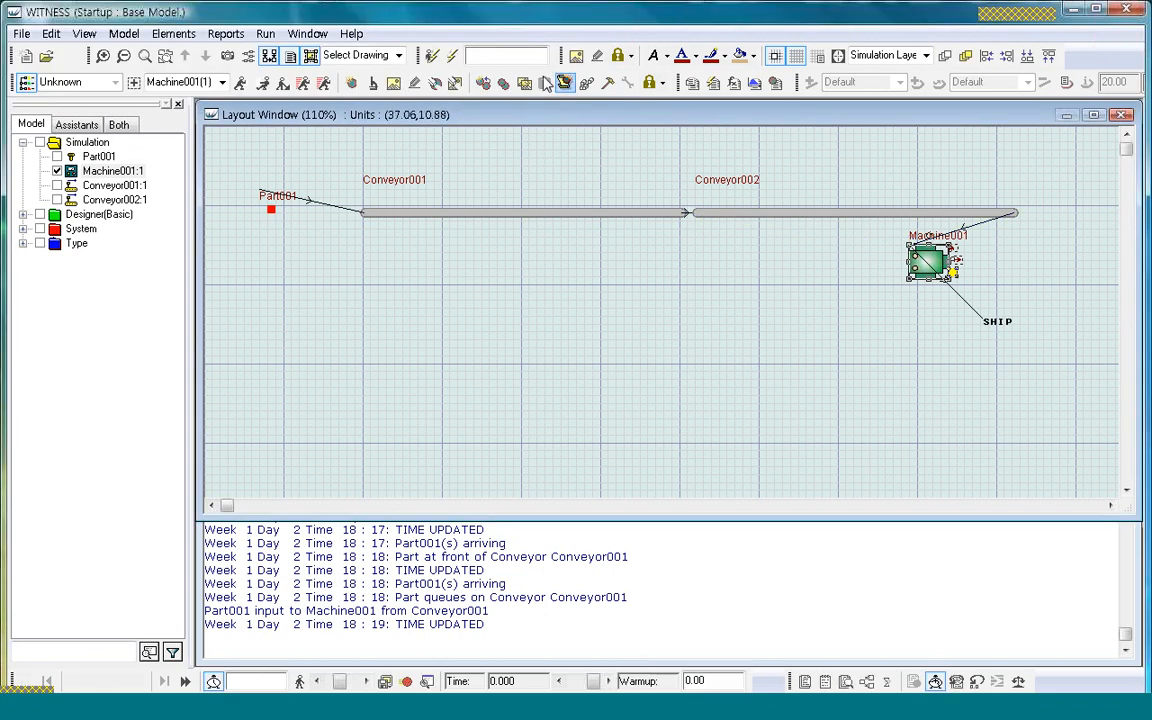
Move Machine001 together with its label and SHIP marker to just past Conveyor002's front end, below the conveyor line
left_click_drag(883, 232, 1039, 355)
left_click_drag(930, 262, 1049, 277)
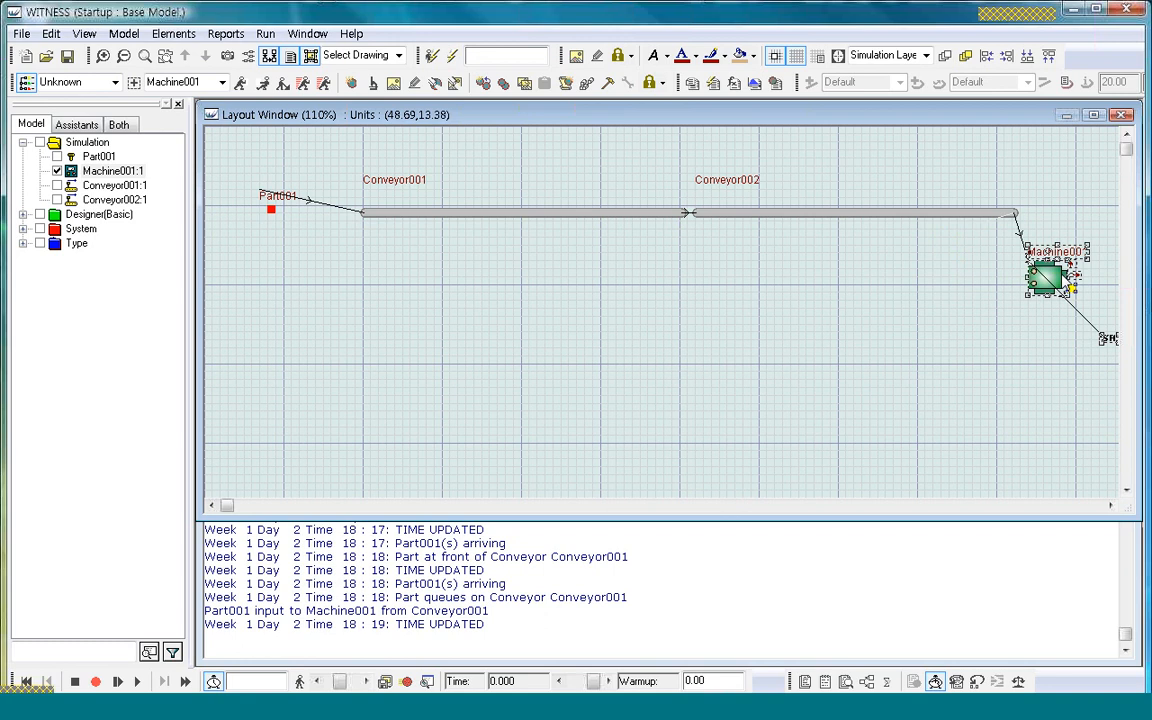
left_click(537, 432)
Run and pause the simulation, step through it to follow parts from Conveyor001 to Conveyor002 and into Machine001, and stop it
left_click(137, 681)
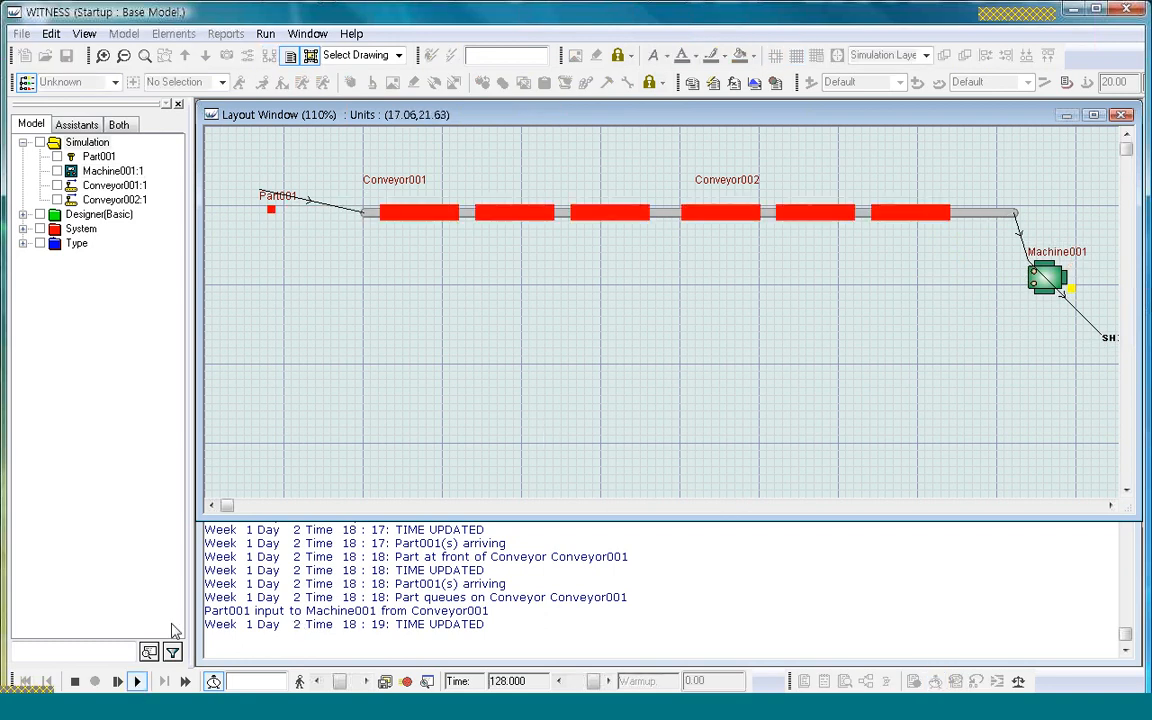
left_click(77, 682)
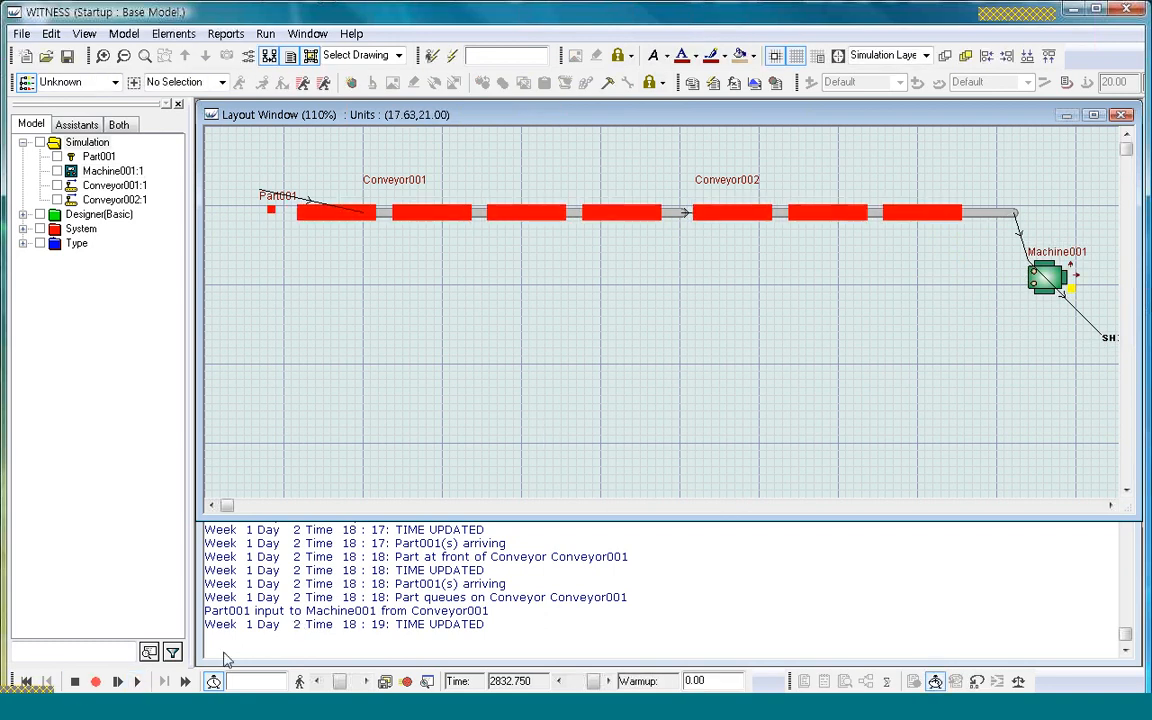
left_click(117, 681)
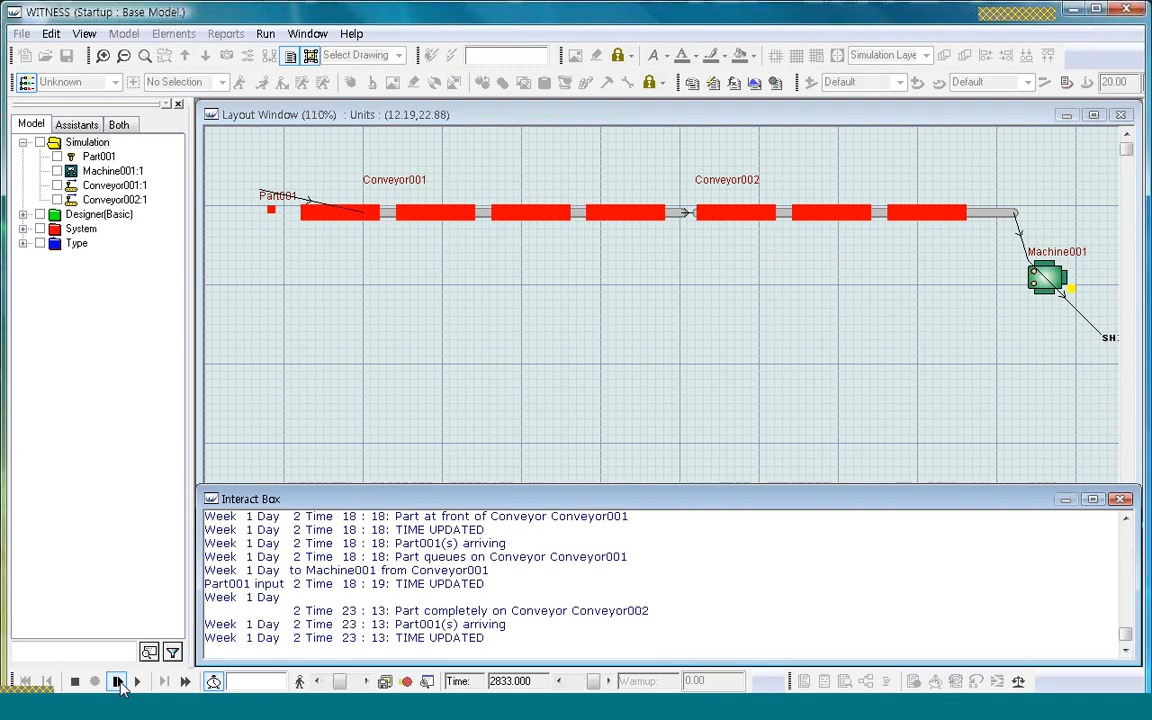
left_click(117, 681)
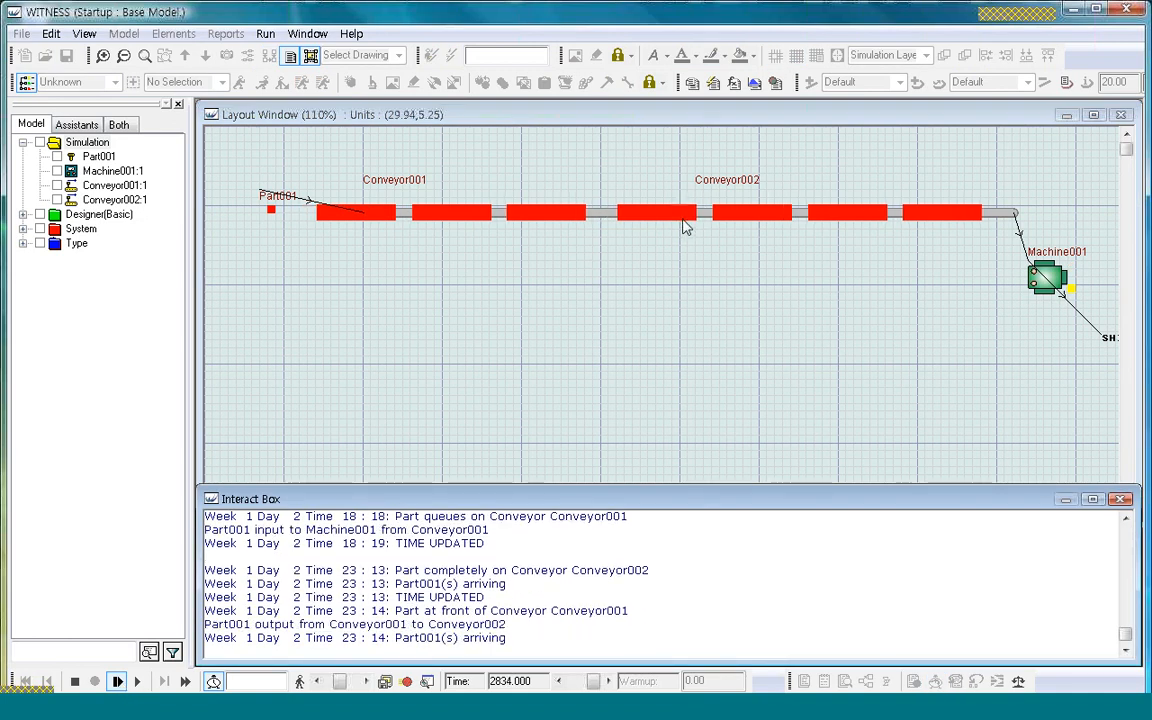
left_click(117, 681)
left_click(116, 684)
left_click(116, 684)
left_click(116, 684)
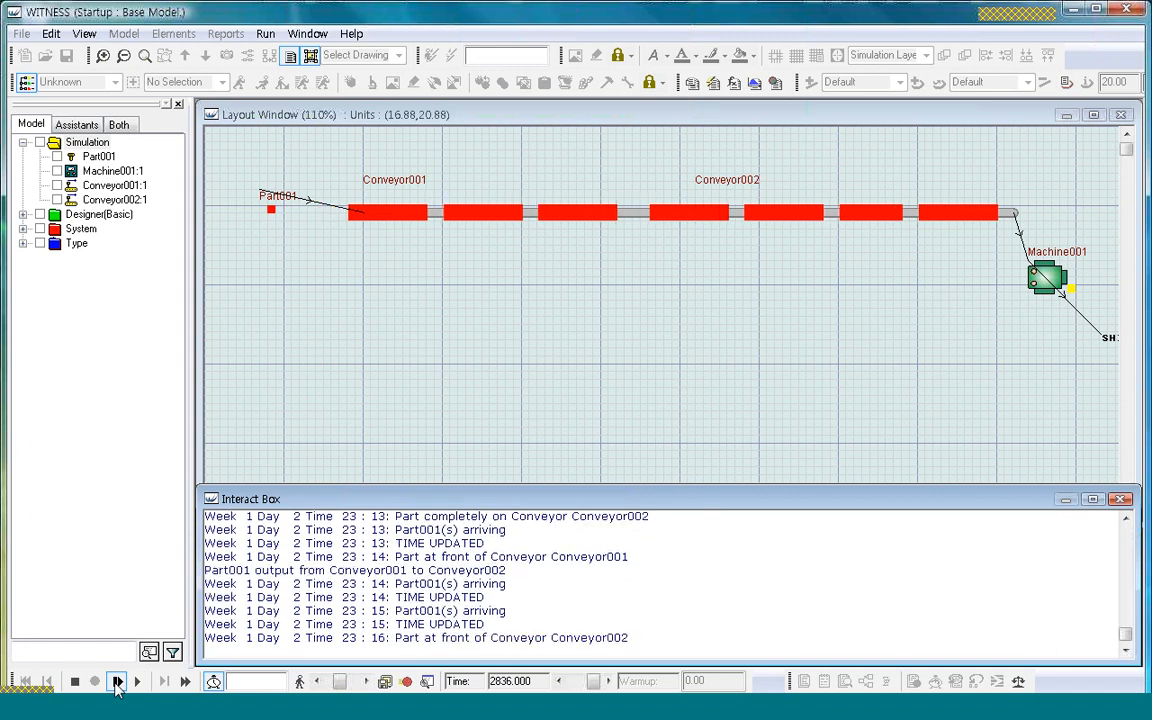
left_click(117, 682)
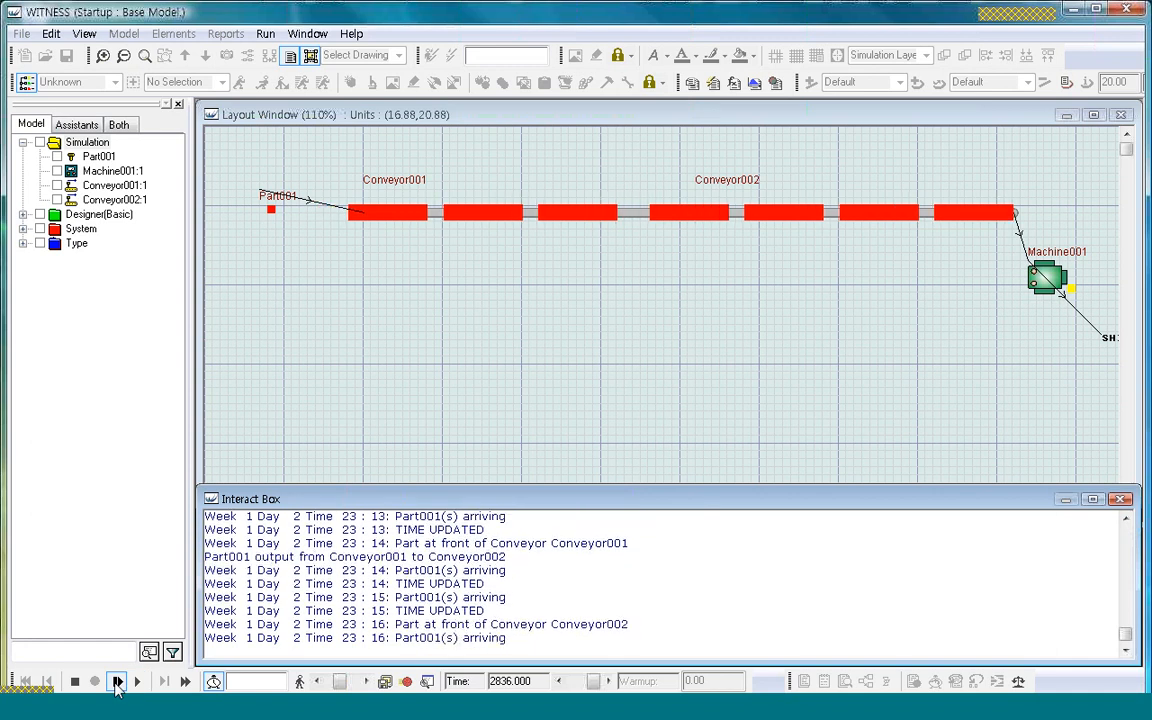
left_click(117, 682)
left_click(117, 682)
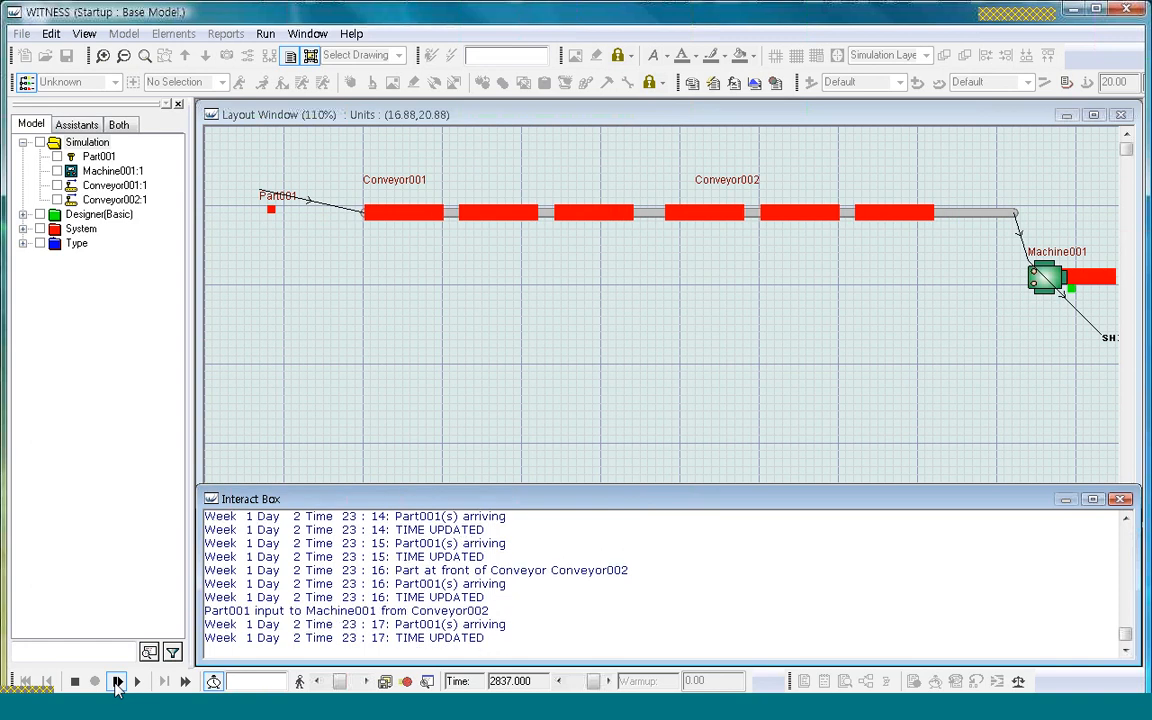
left_click(117, 682)
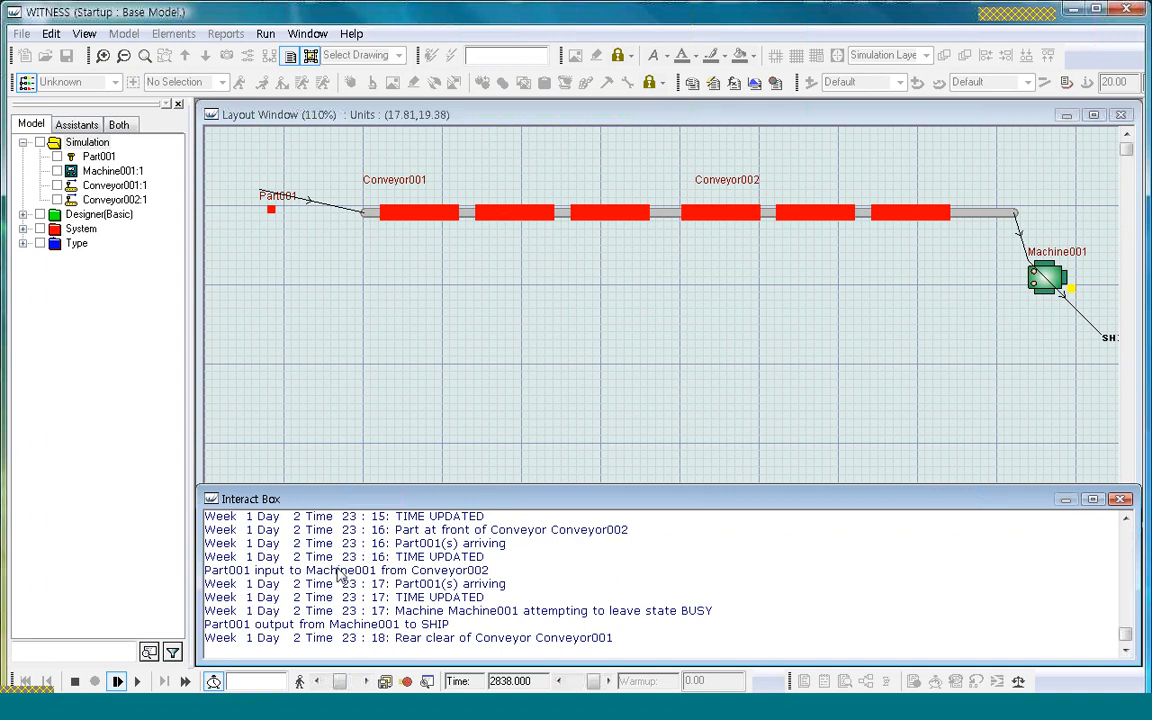
left_click(117, 682)
left_click(117, 682)
left_click(117, 682)
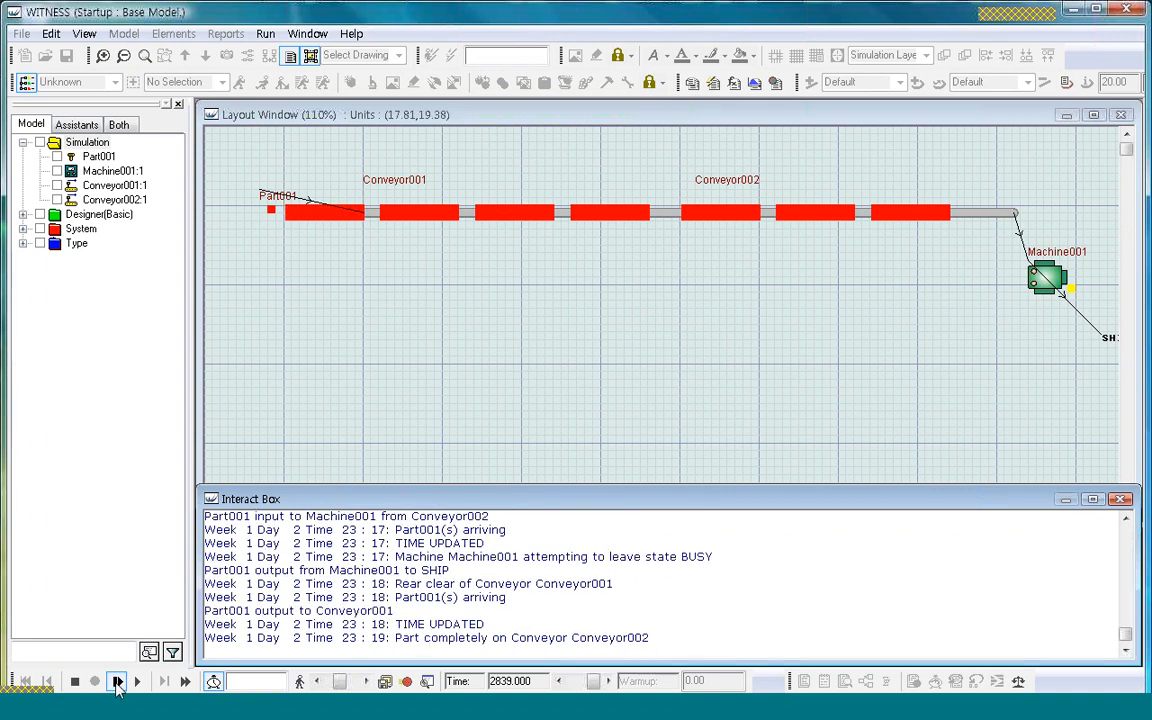
left_click(117, 682)
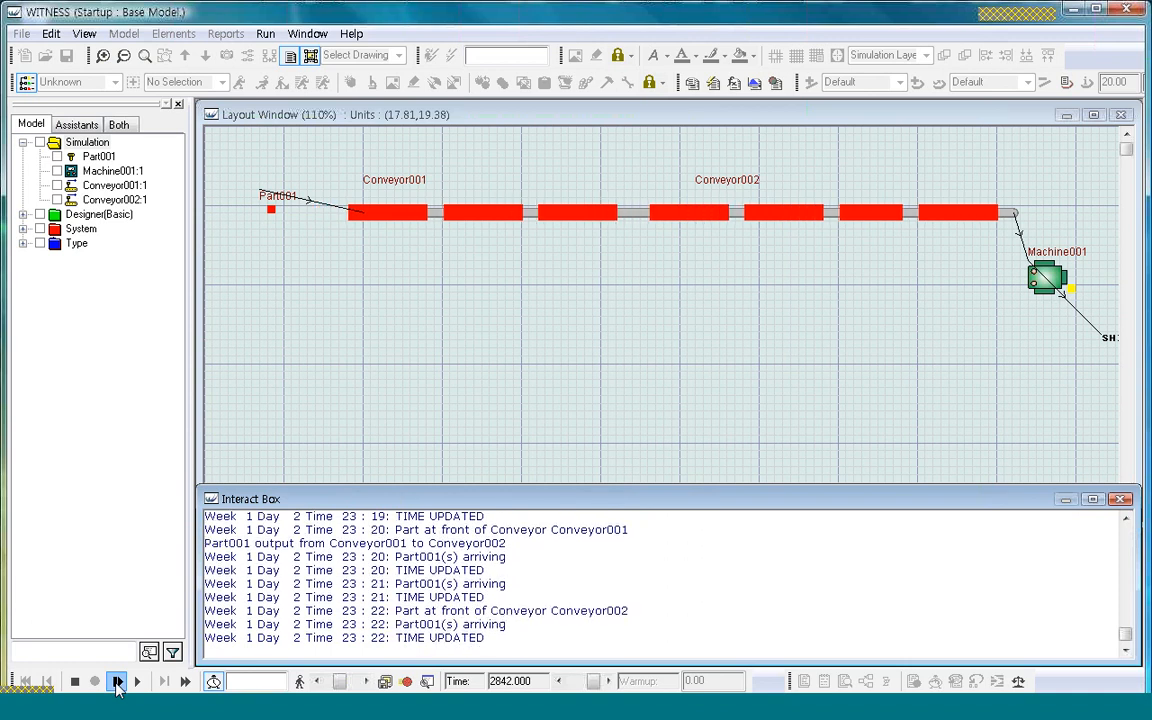
left_click(118, 682)
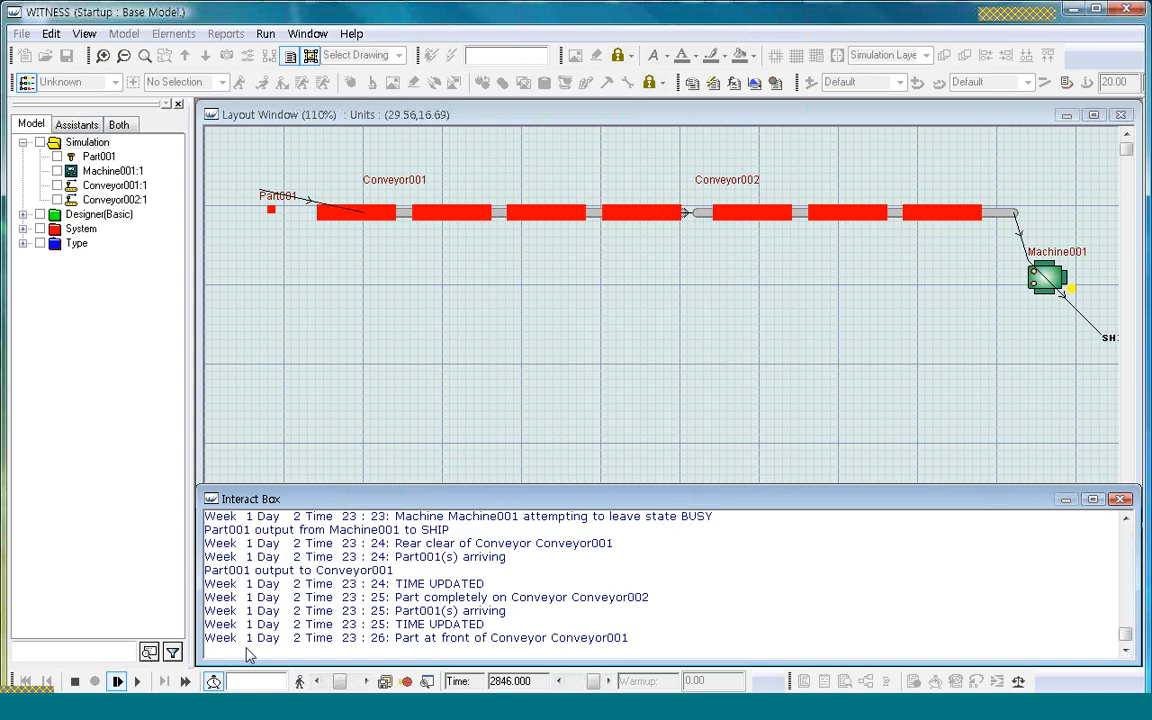
left_click(74, 682)
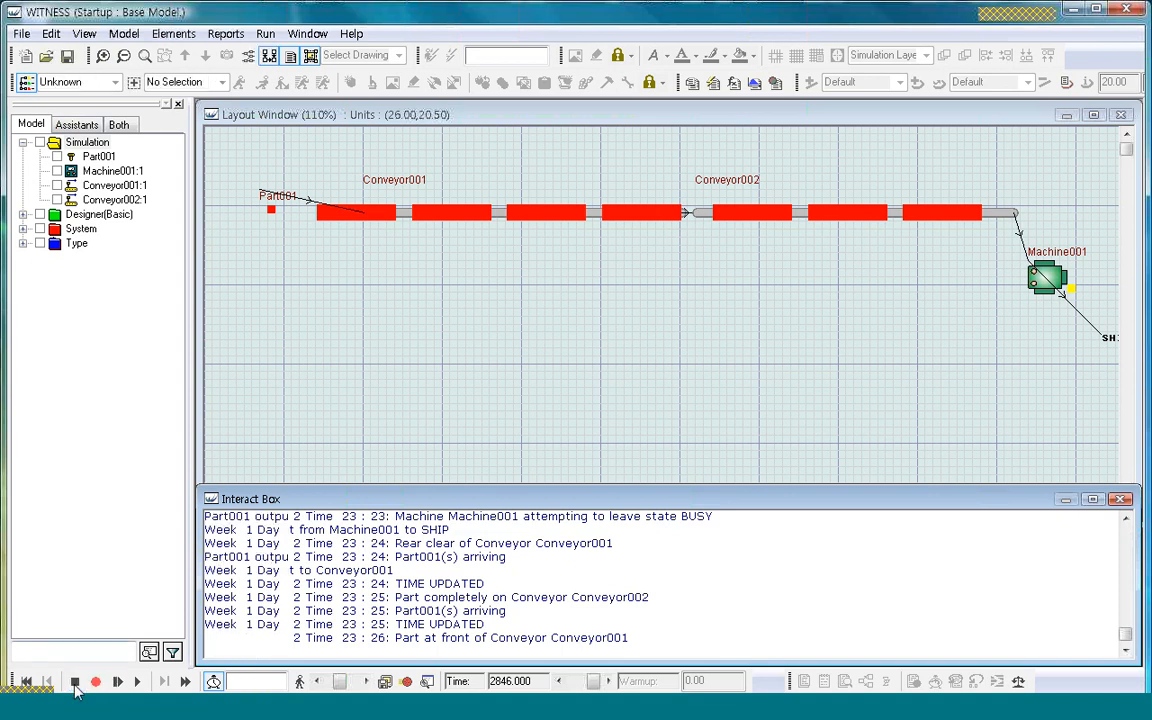
Open Conveyor001's details and add four sensors to it
left_click(590, 222)
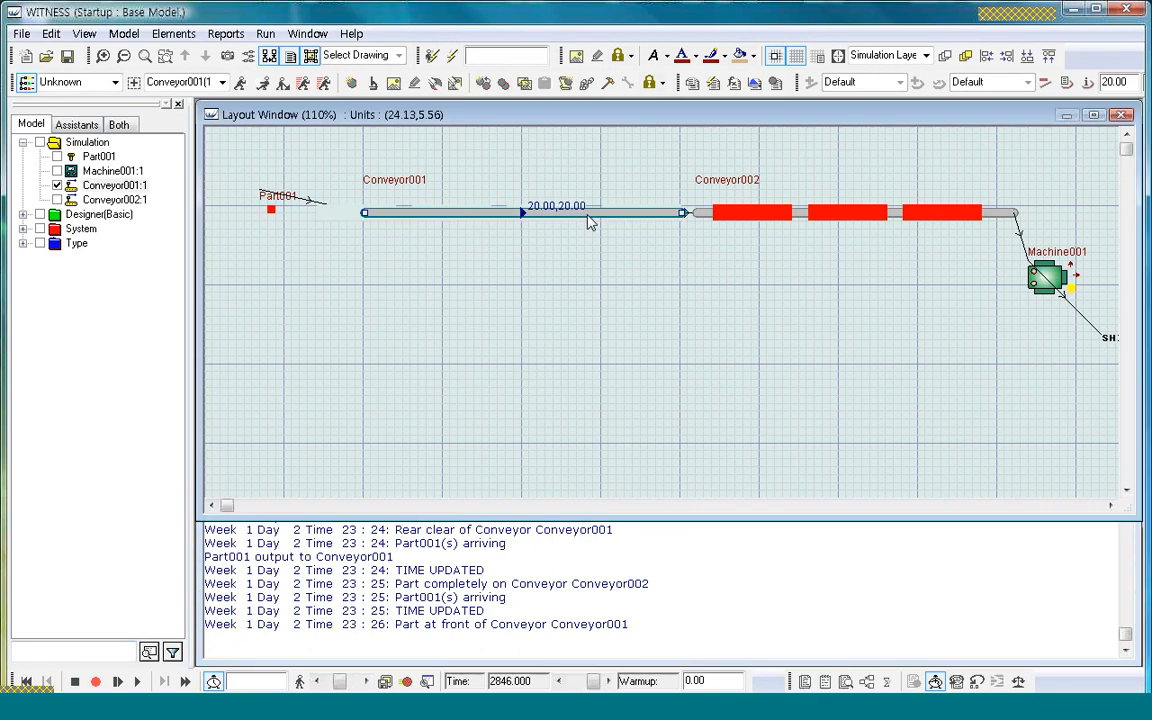
double_click(588, 214)
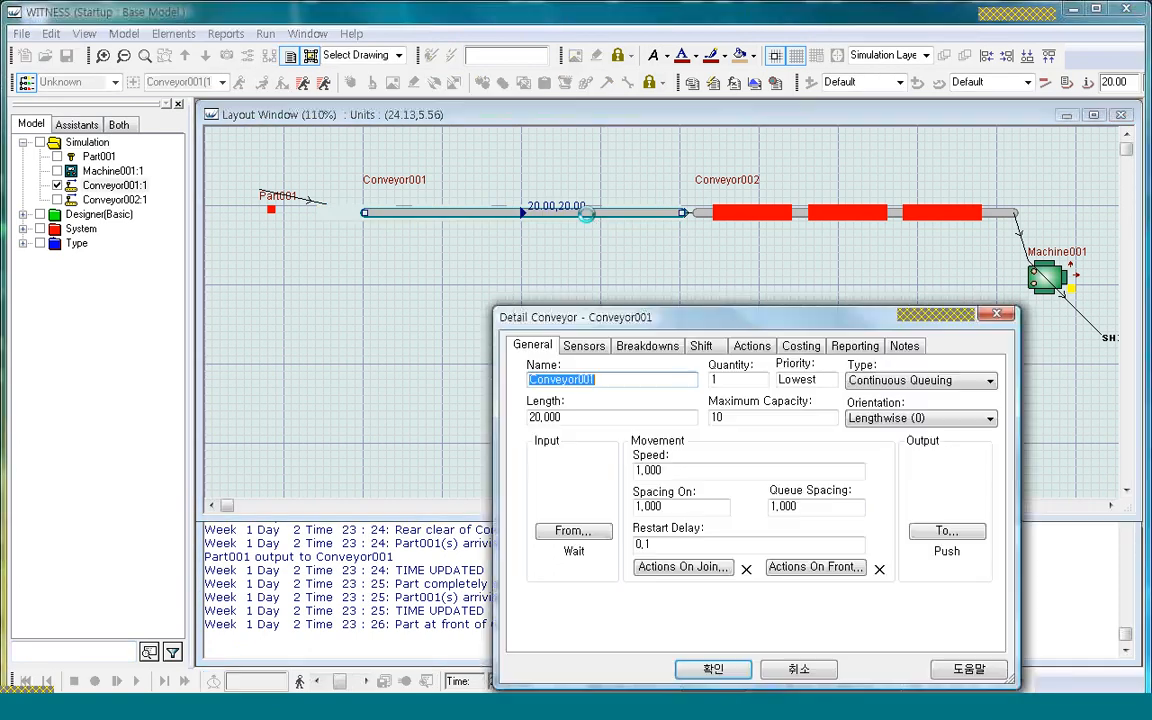
left_click(585, 347)
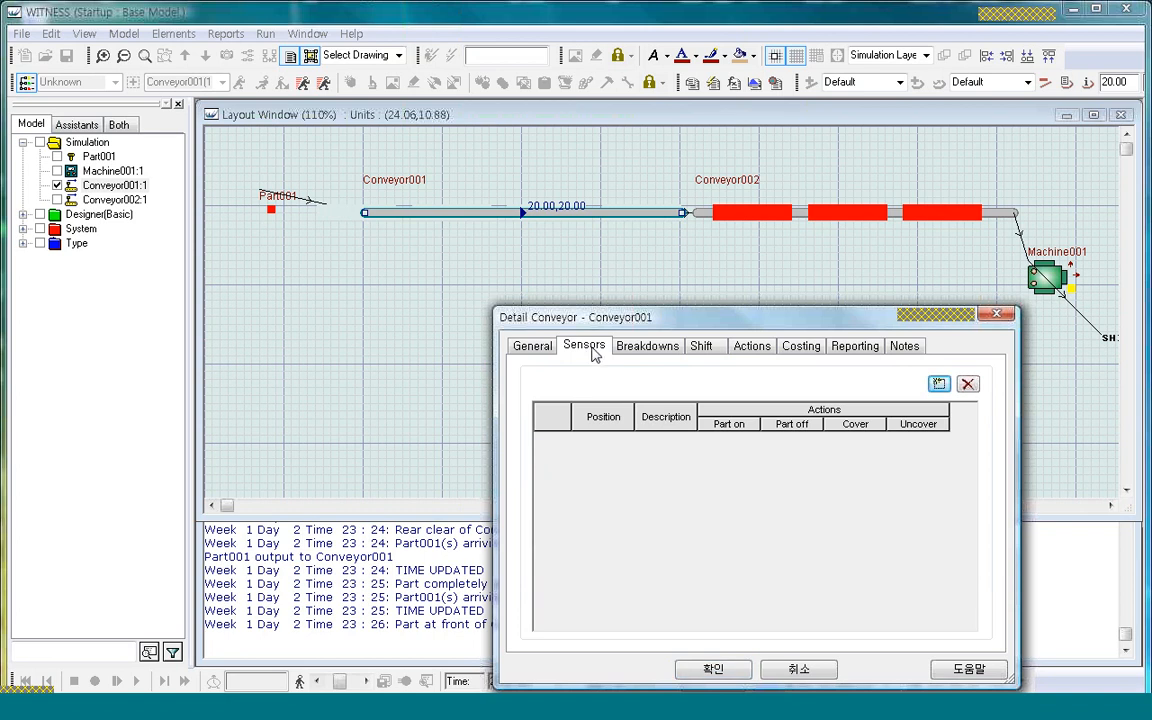
left_click(939, 385)
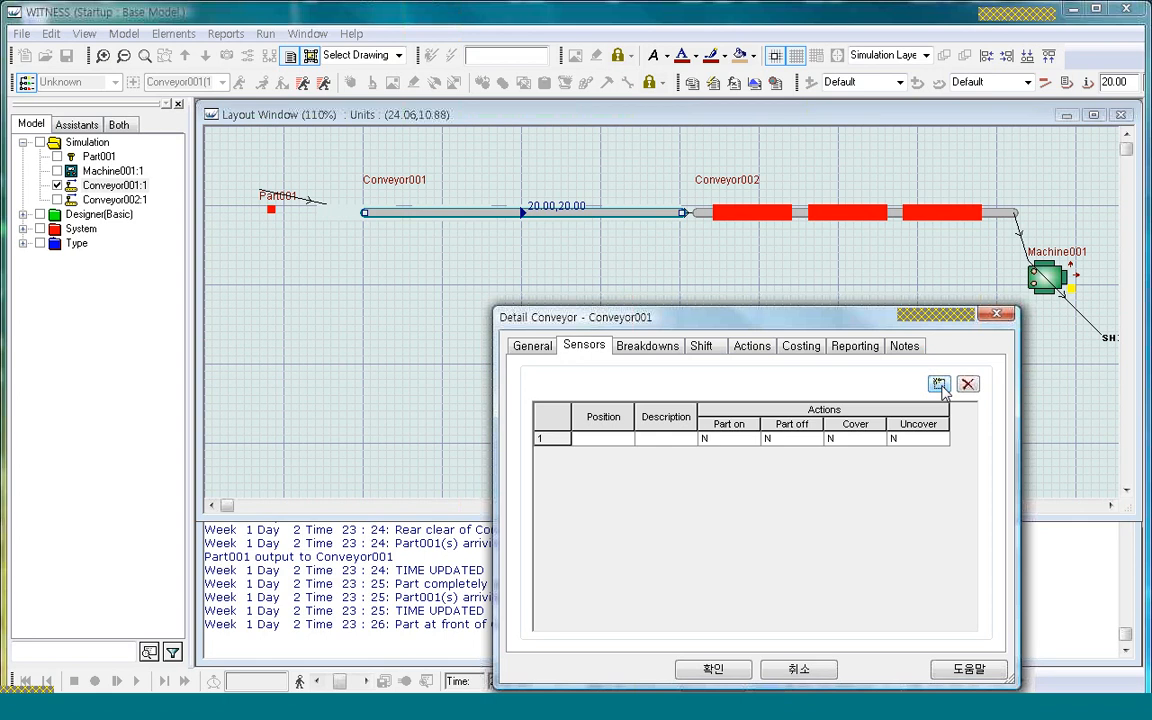
left_click(940, 386)
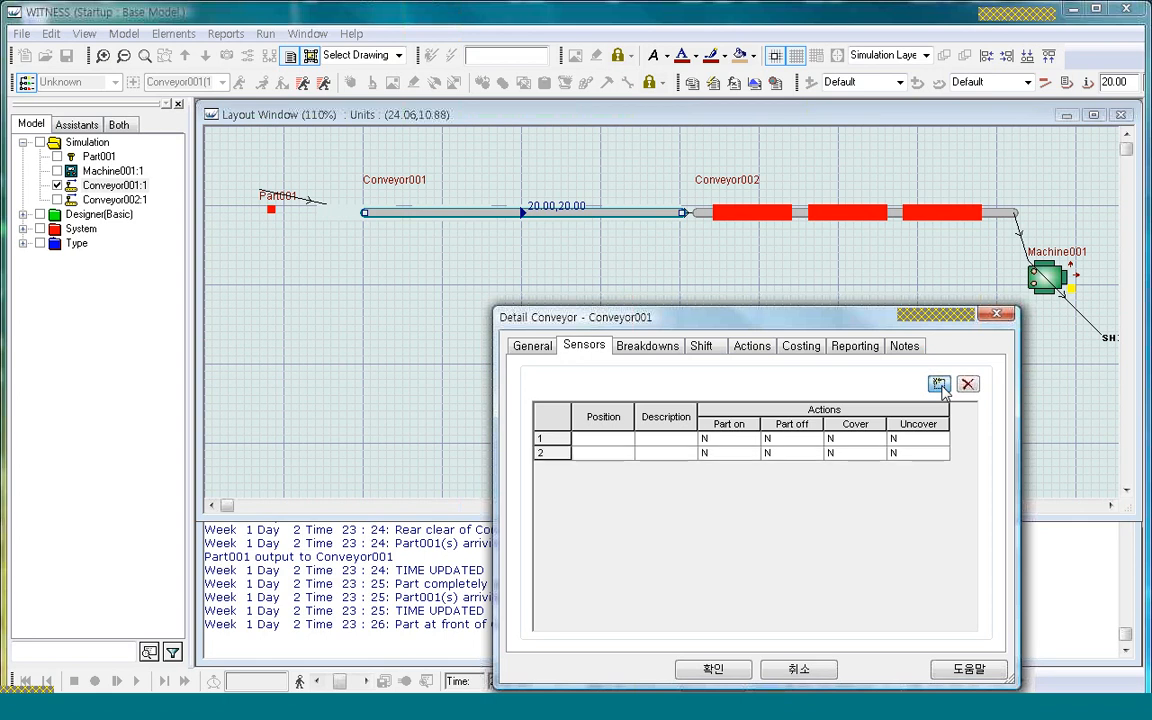
left_click(940, 386)
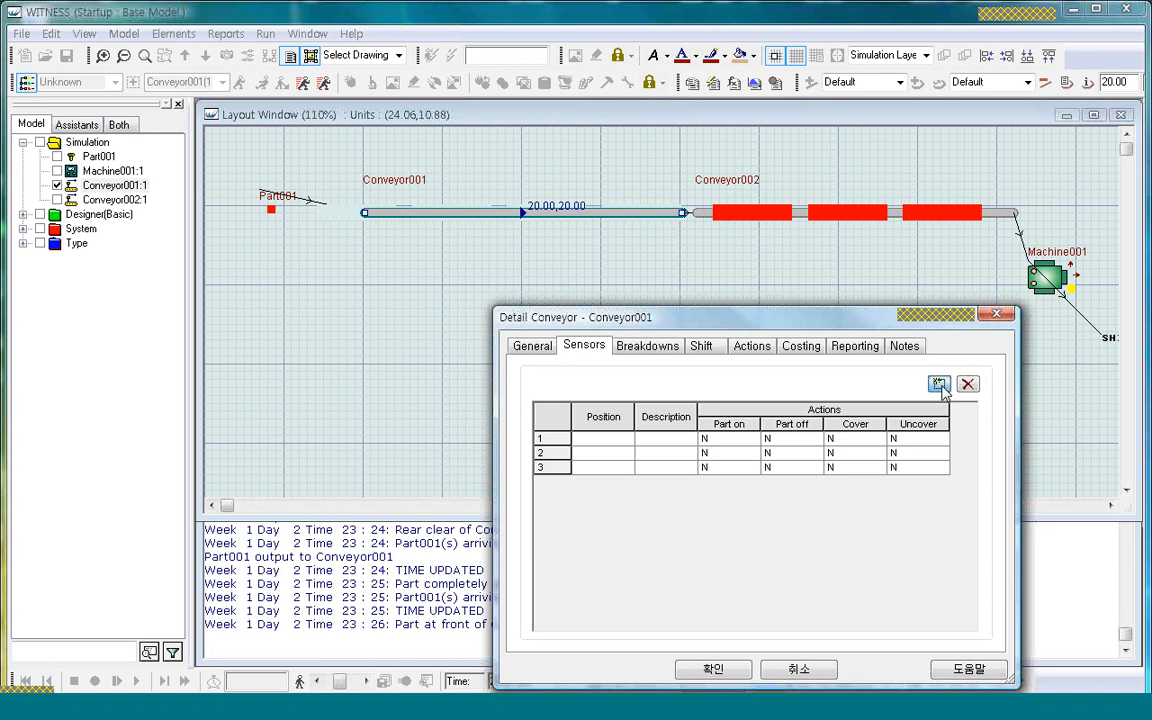
left_click(940, 386)
Set the positions of Conveyor001's four sensors to 5, 10, 15 and 19
left_click(597, 438)
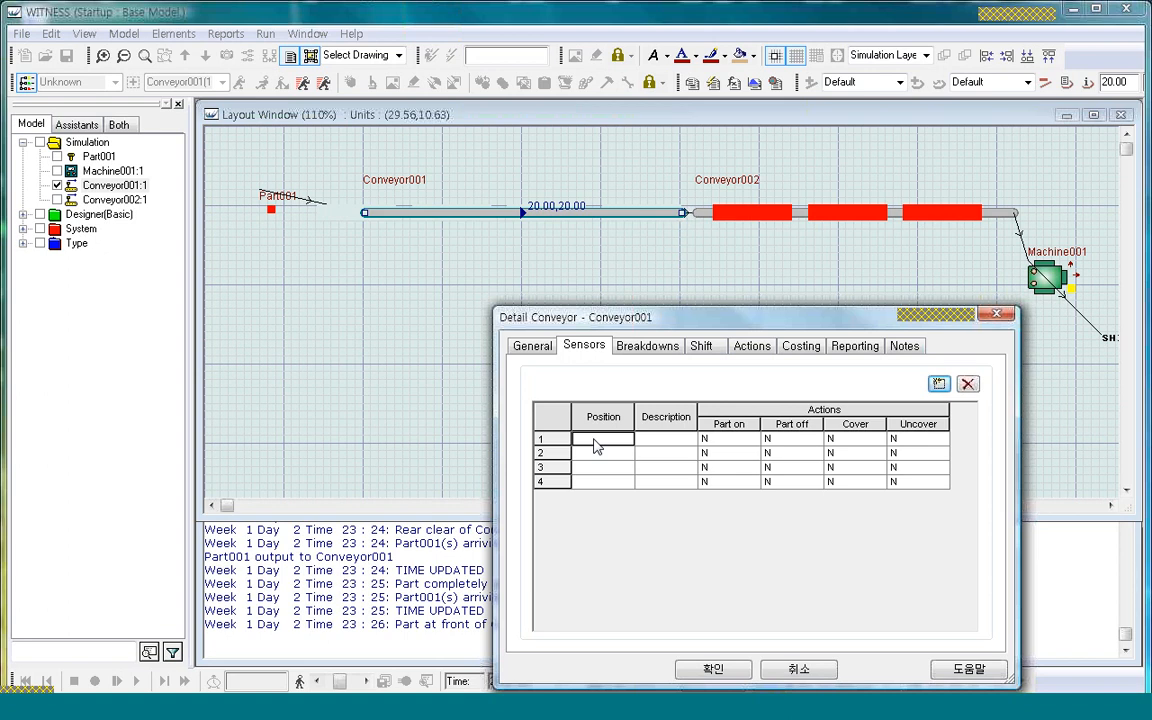
type("5")
key("Return")
type("10")
key("Return")
type("15")
key("Return")
type("19")
key("Tab")
Describe the four sensors, in position order, as 1st, 2nd, 3rd and 4th
left_click(677, 440)
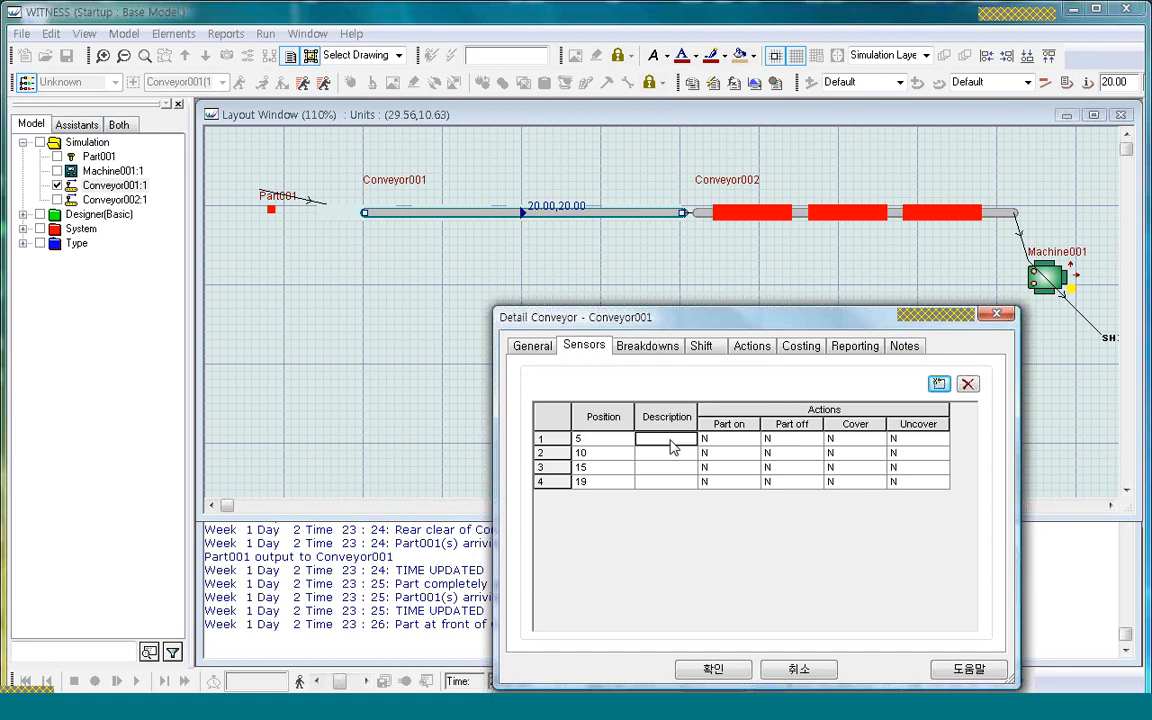
type("1st")
left_click(662, 456)
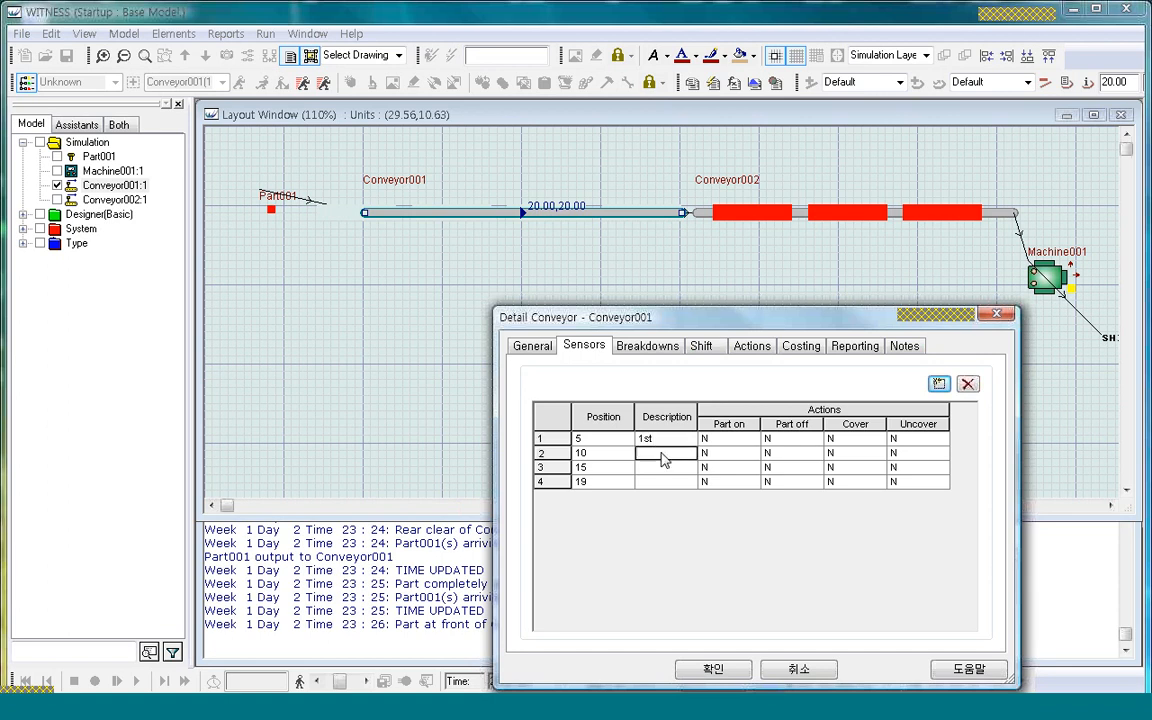
type("2nd")
left_click(659, 470)
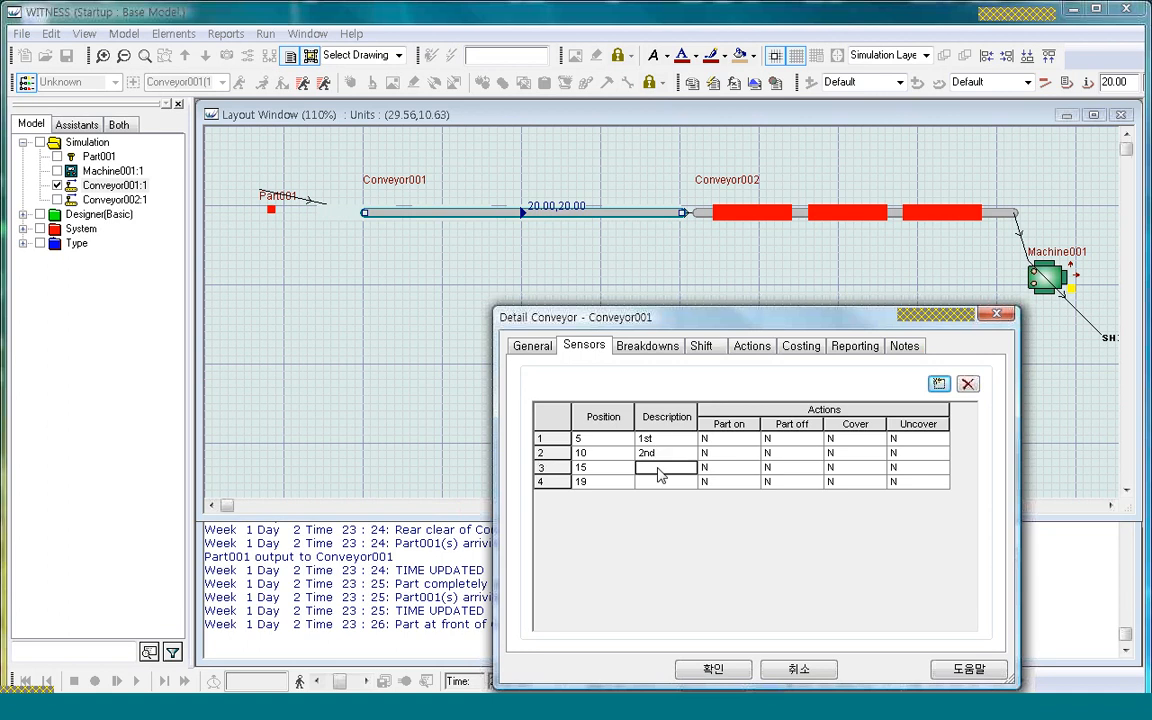
type("3rd")
left_click(657, 484)
type("4th")
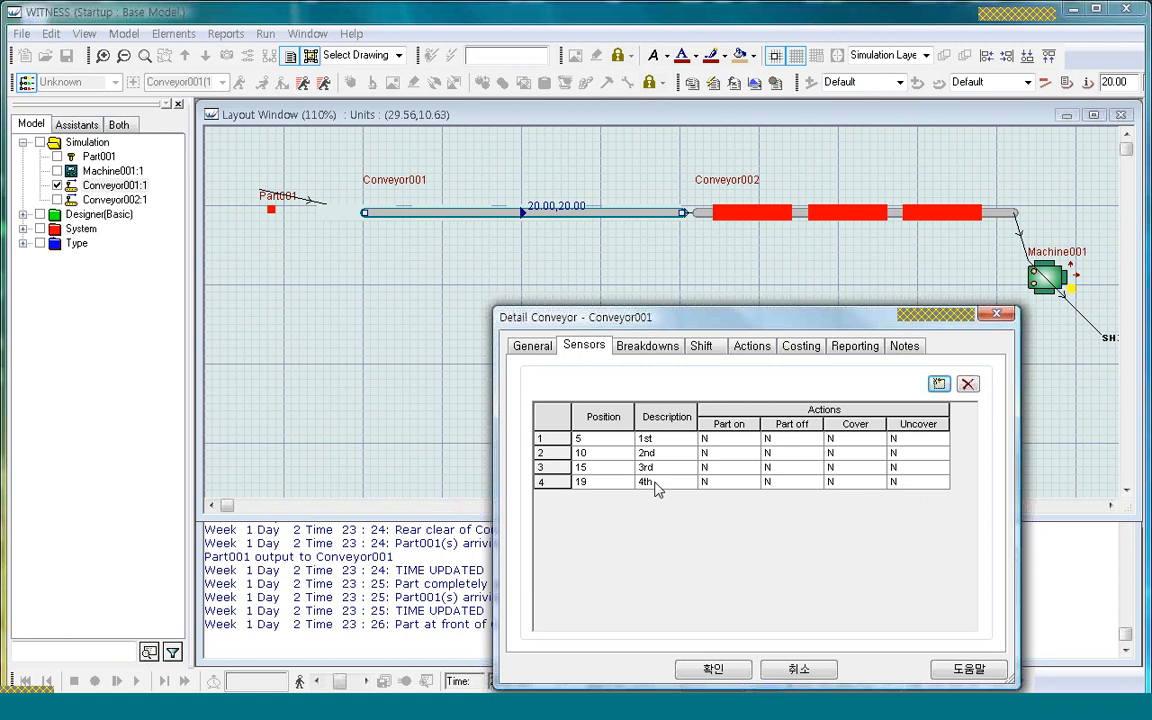
Review the Part on, Part off, Cover and Uncover actions of the 1st sensor and accept Conveyor001's sensor settings
left_click(740, 441)
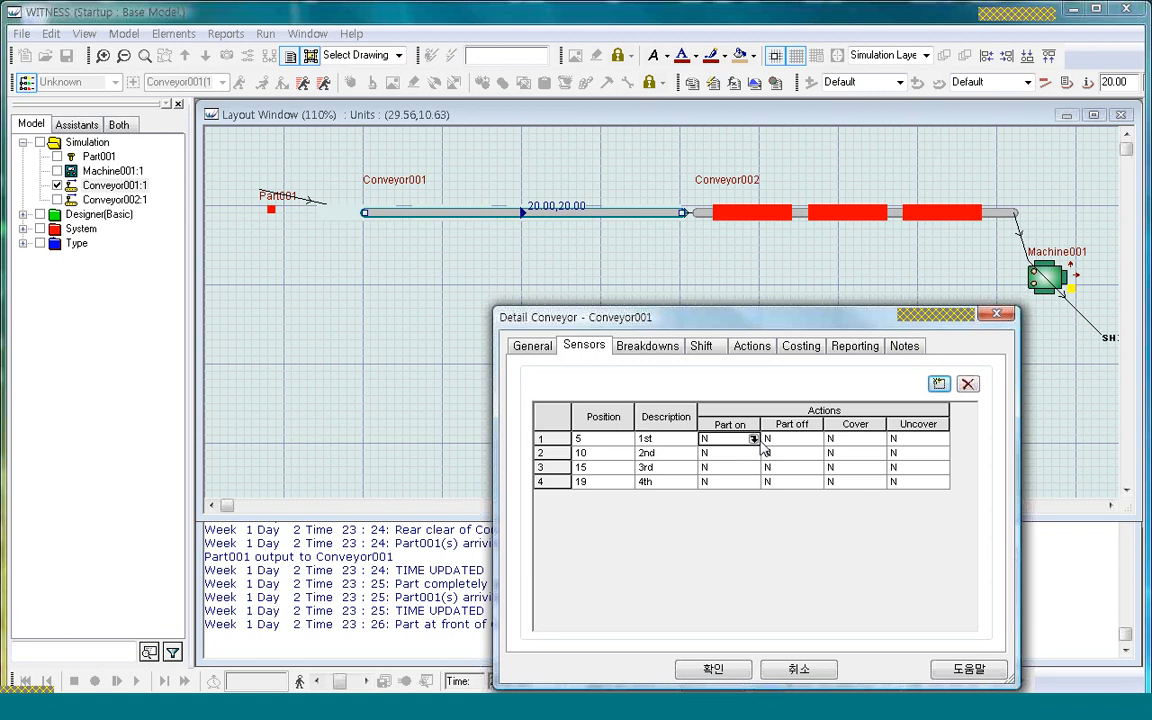
left_click(804, 439)
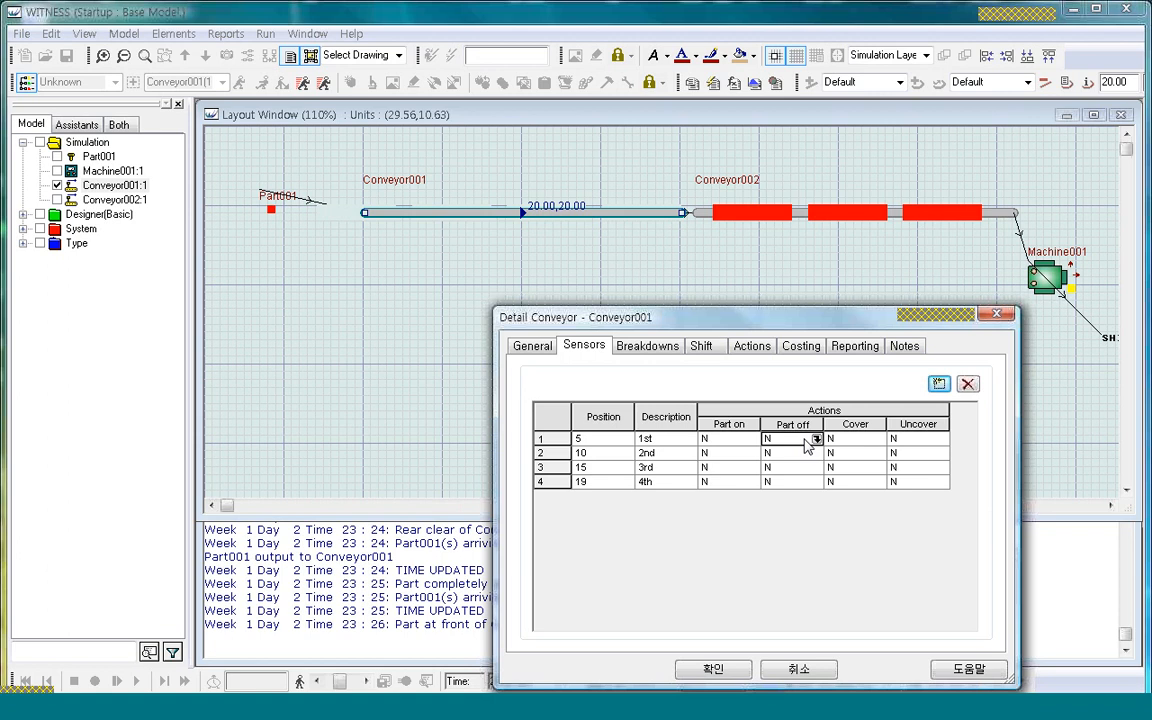
left_click(870, 440)
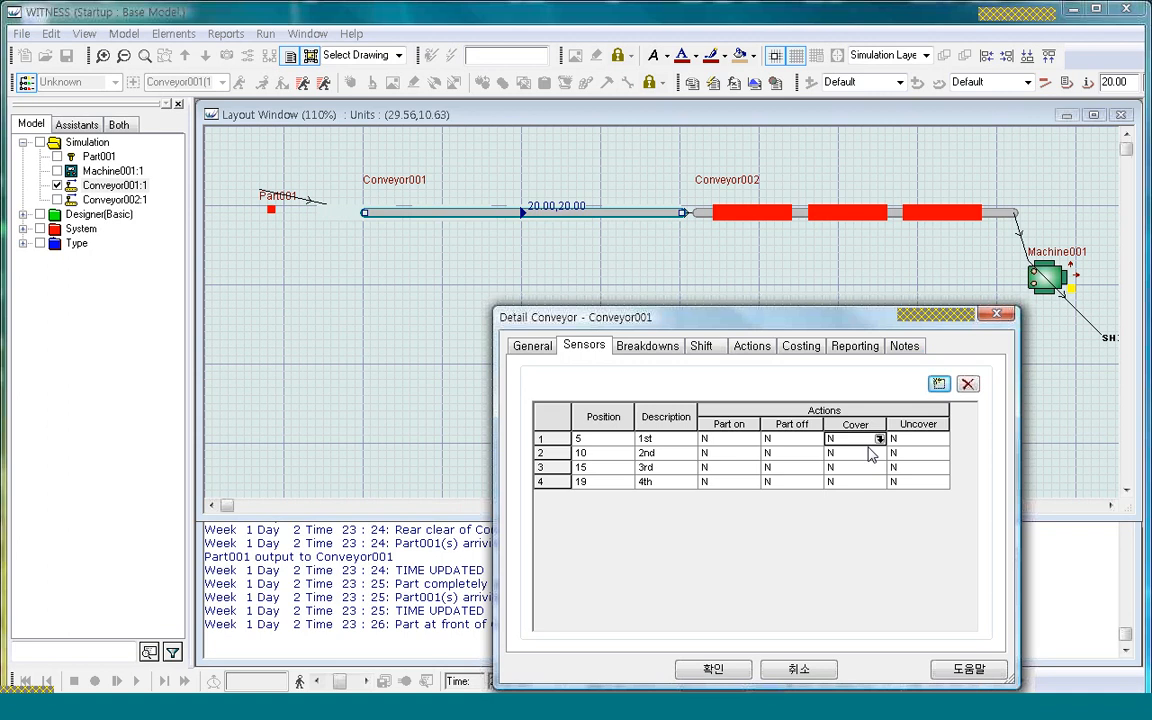
left_click(914, 446)
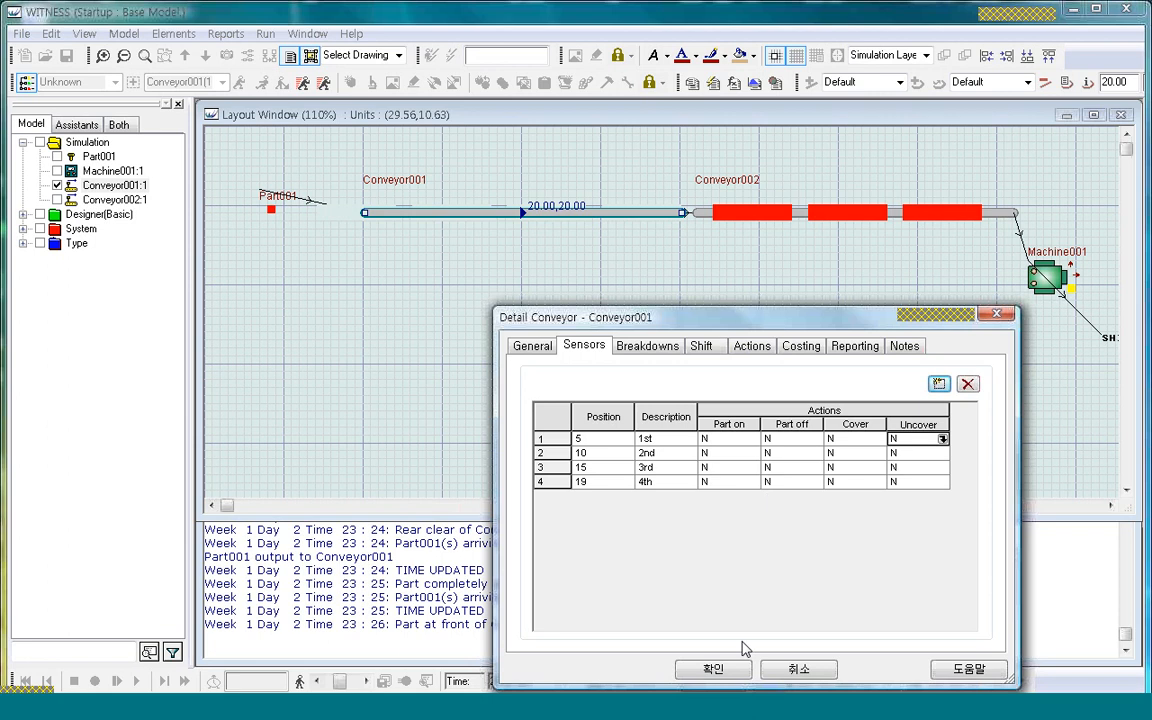
left_click(725, 674)
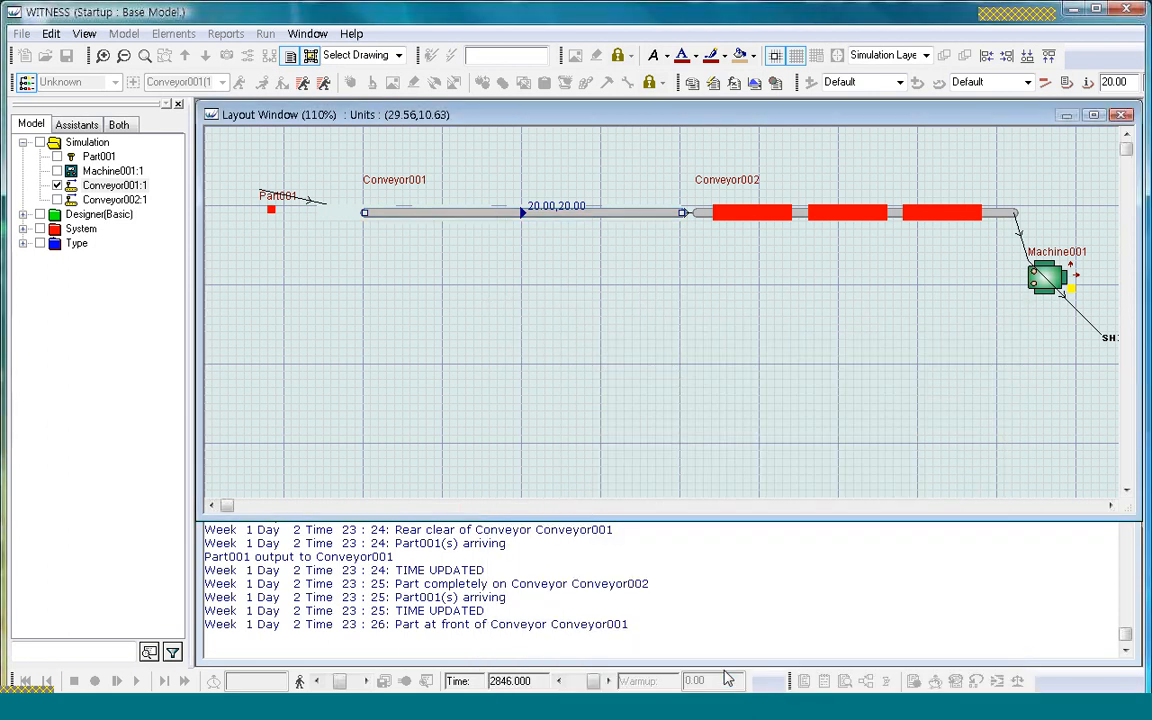
Close the Interact Box and place an integer variable in the layout below Conveyor001
left_click(745, 556)
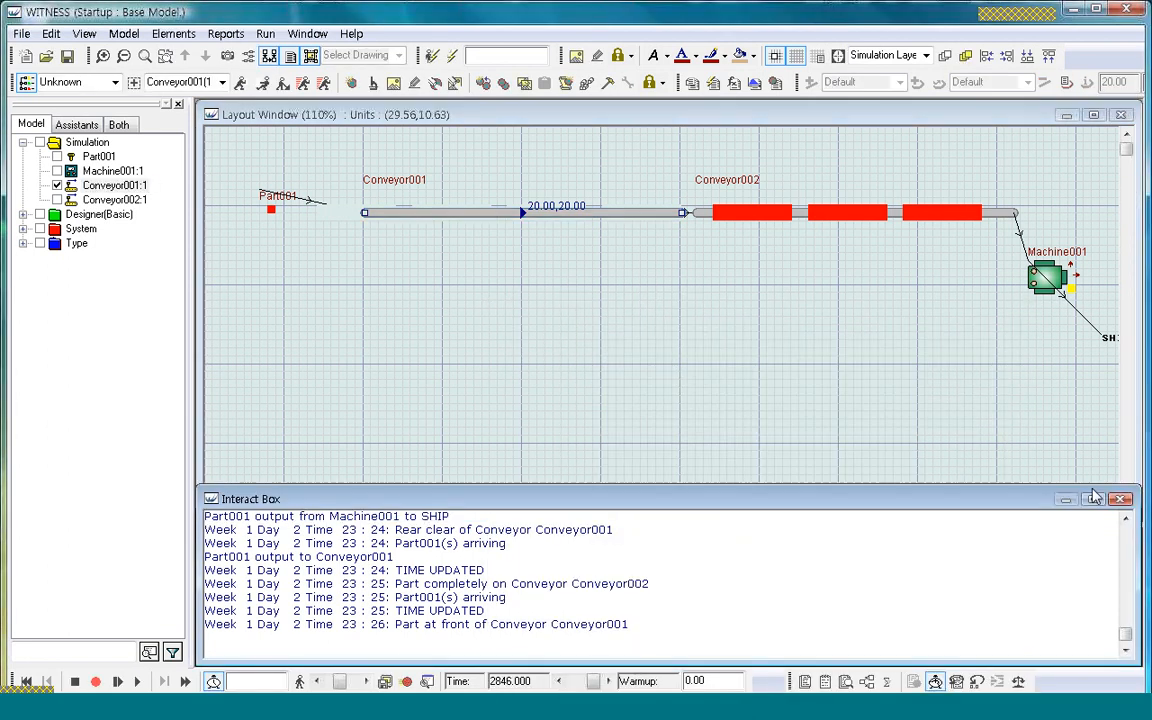
left_click(1121, 499)
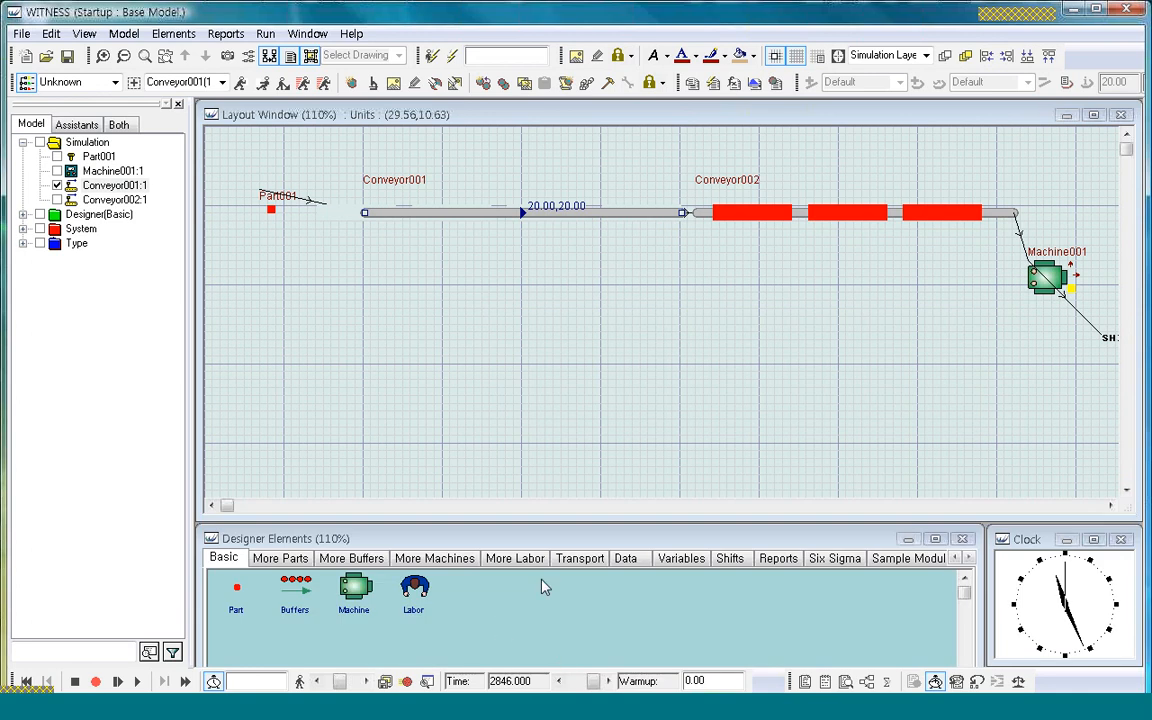
left_click(674, 560)
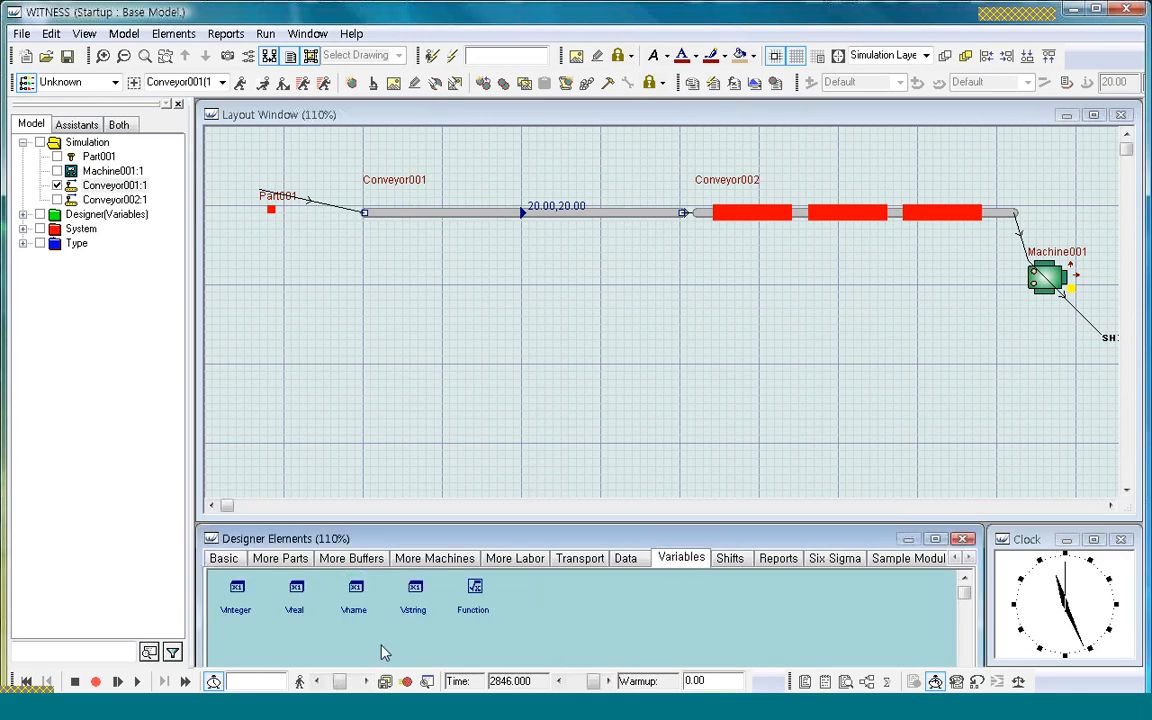
left_click(238, 594)
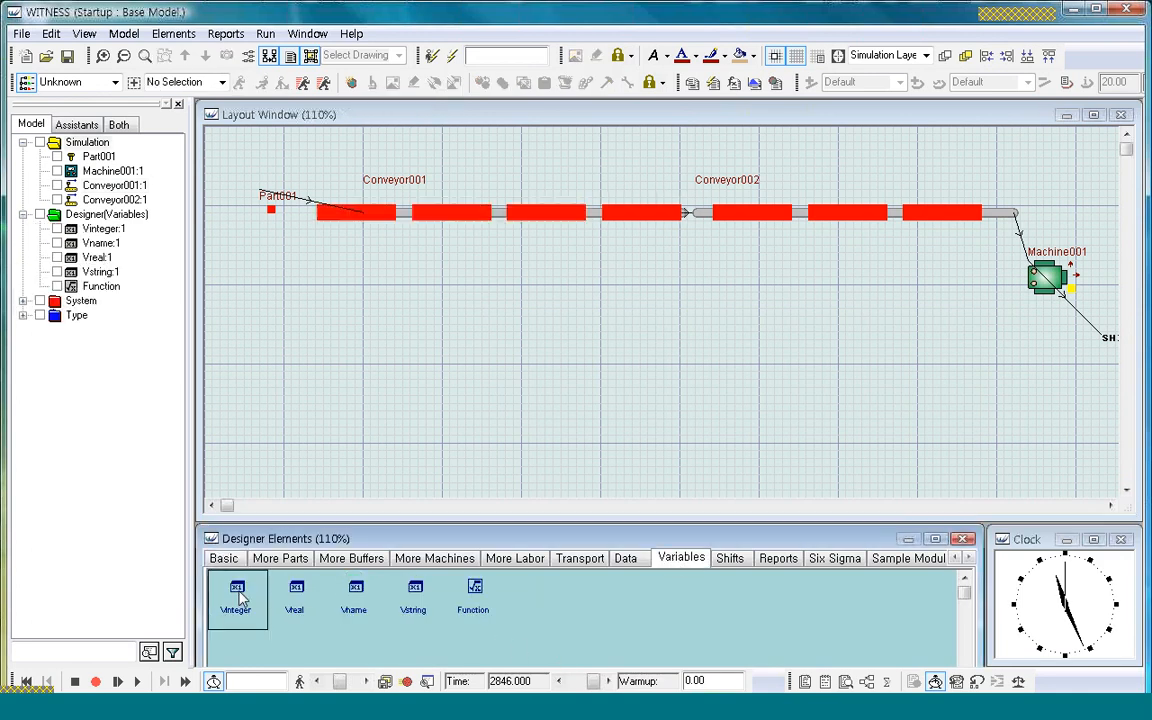
left_click(510, 318)
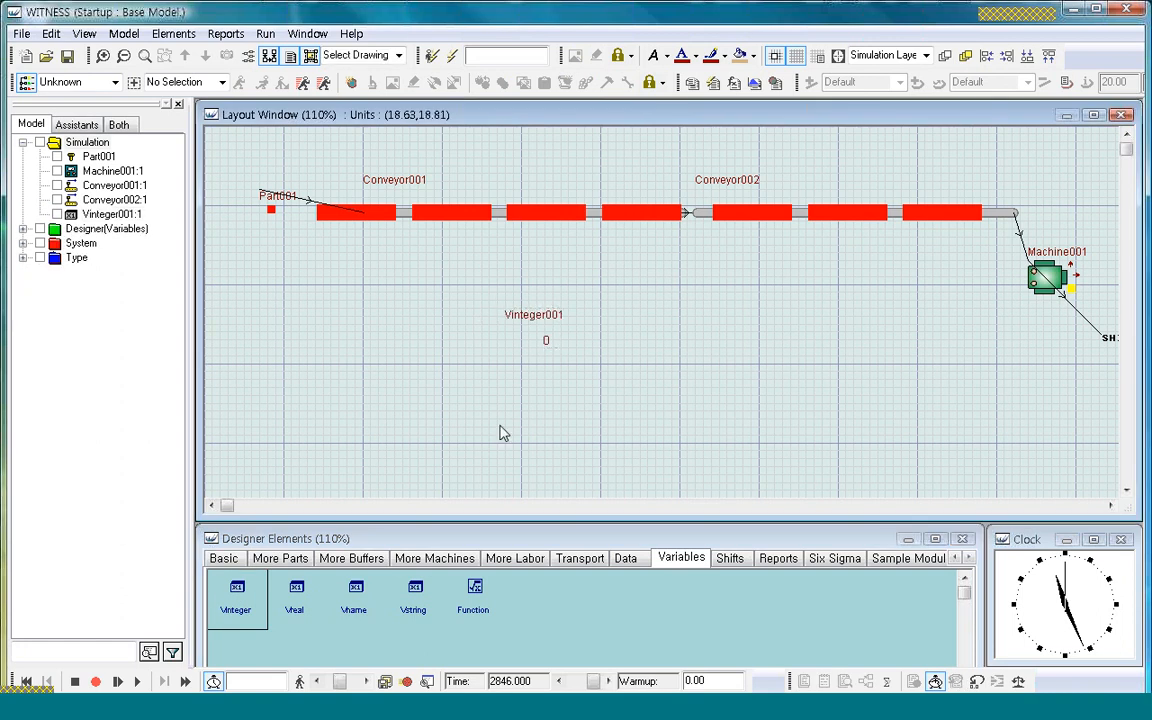
Rename the integer variable as V1
double_click(532, 315)
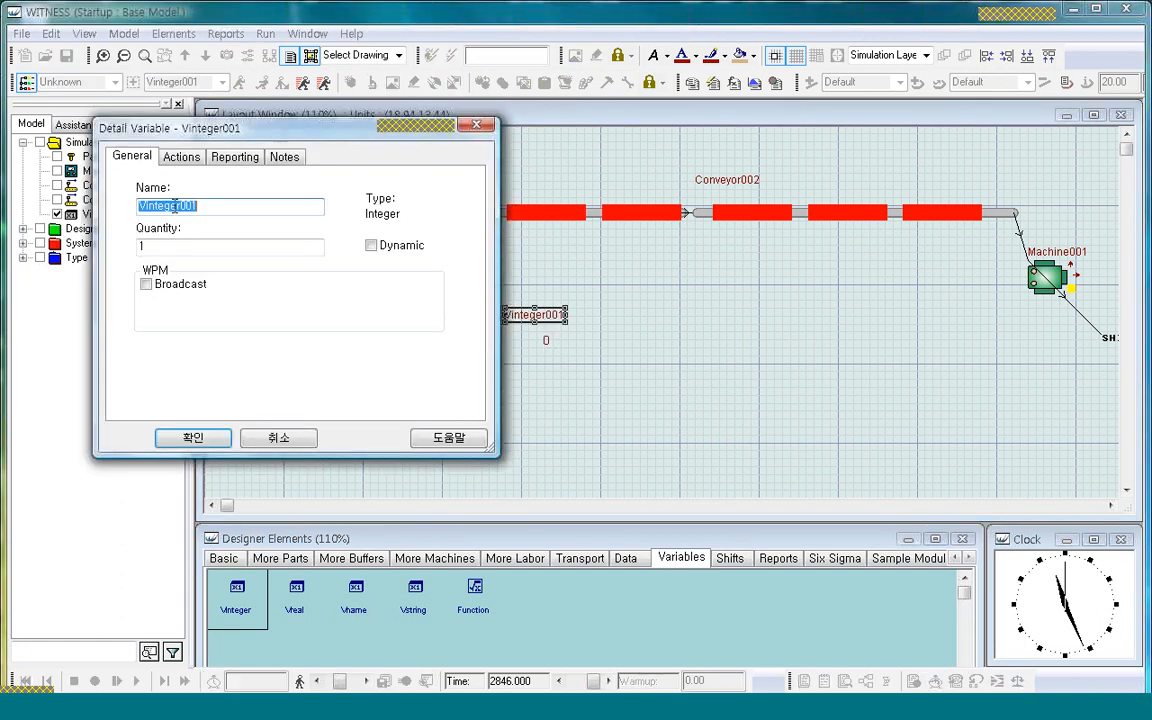
left_click_drag(146, 206, 291, 206)
type("i")
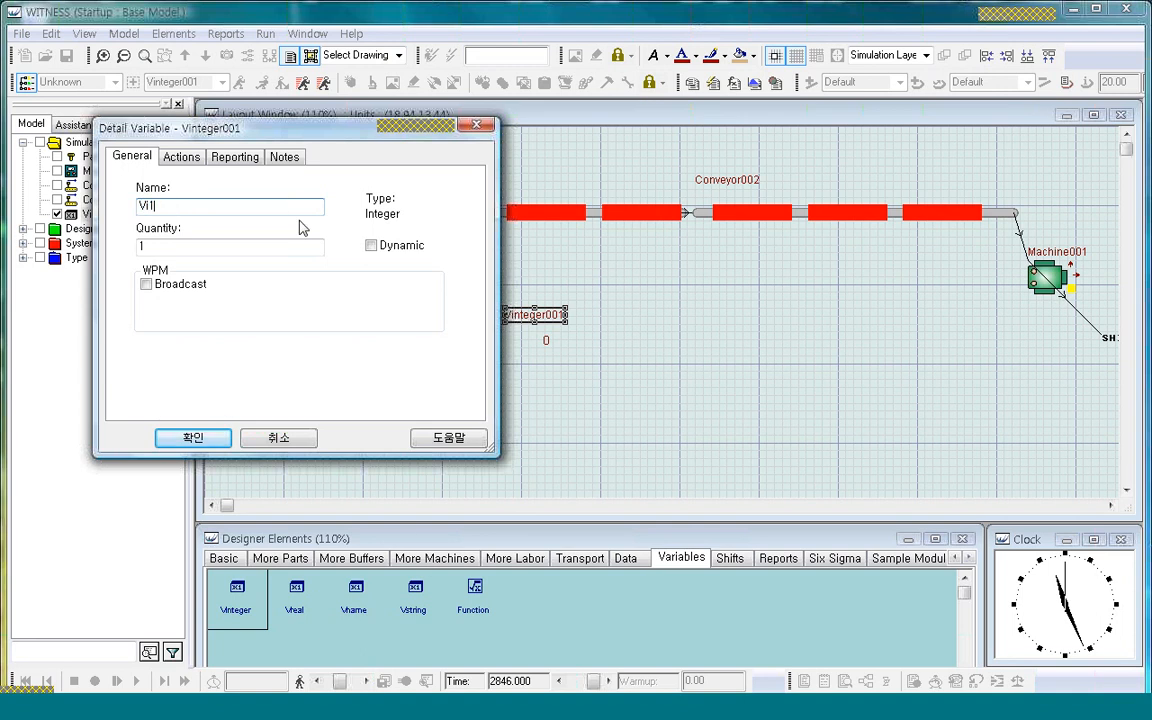
left_click(188, 437)
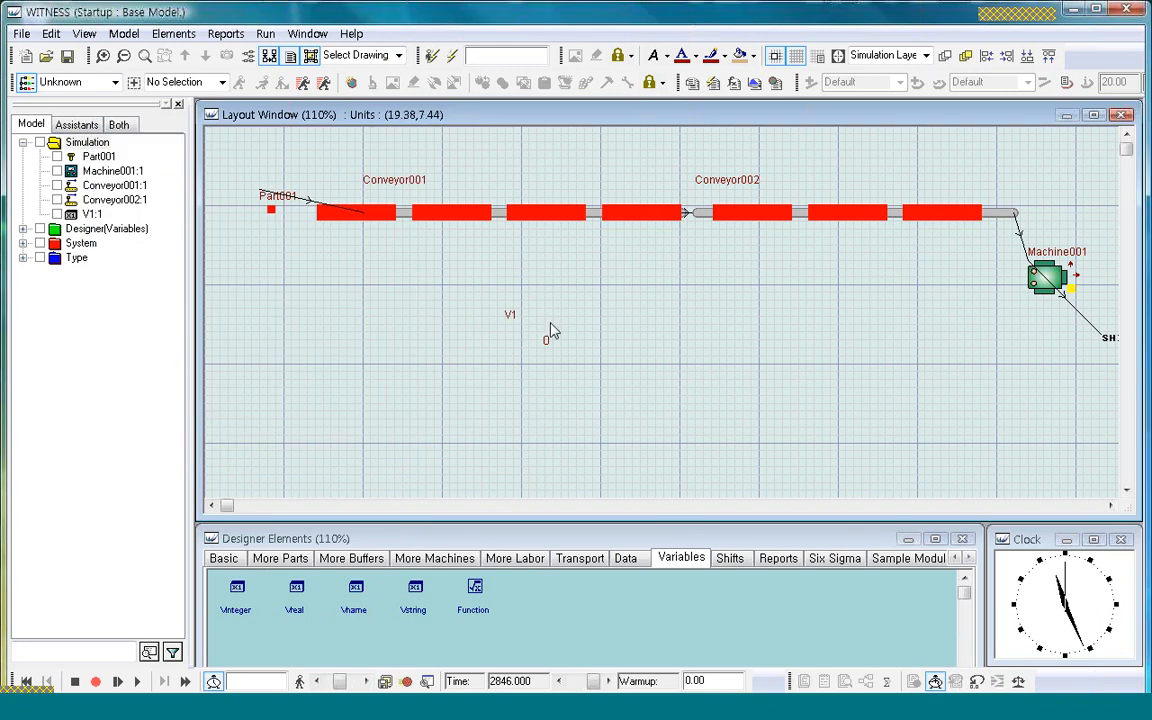
Give Conveyor001's 1st sensor the Part on action v1 = 1
double_click(553, 212)
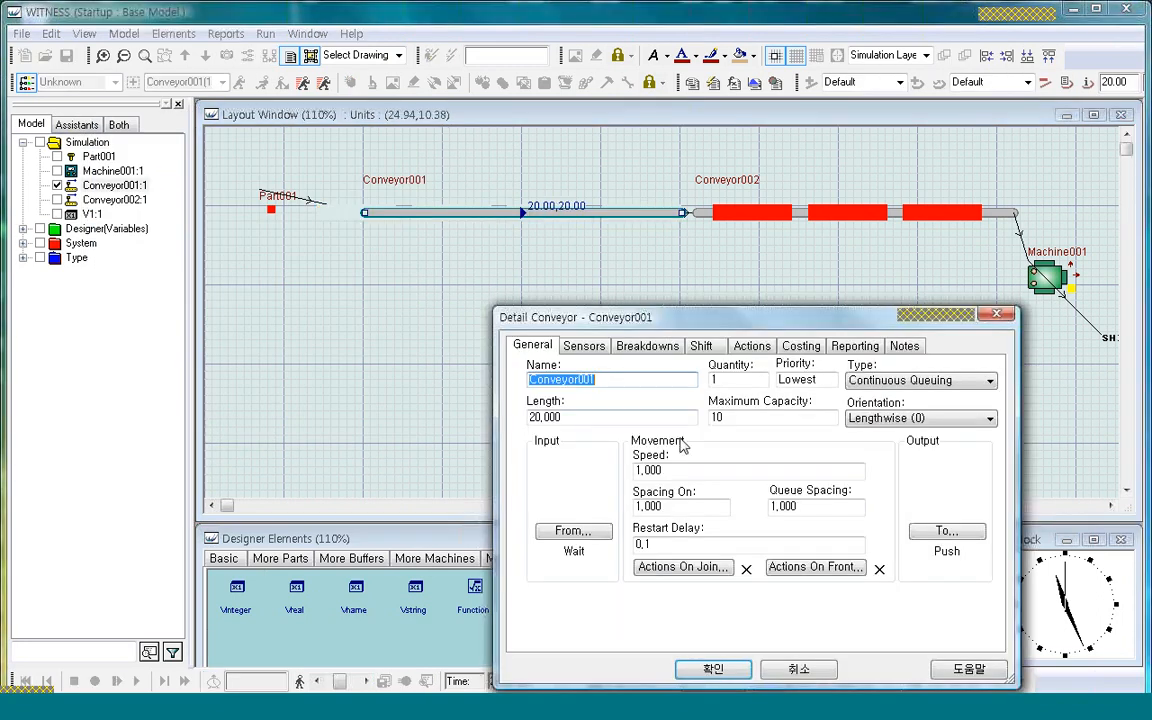
left_click(582, 346)
left_click(742, 440)
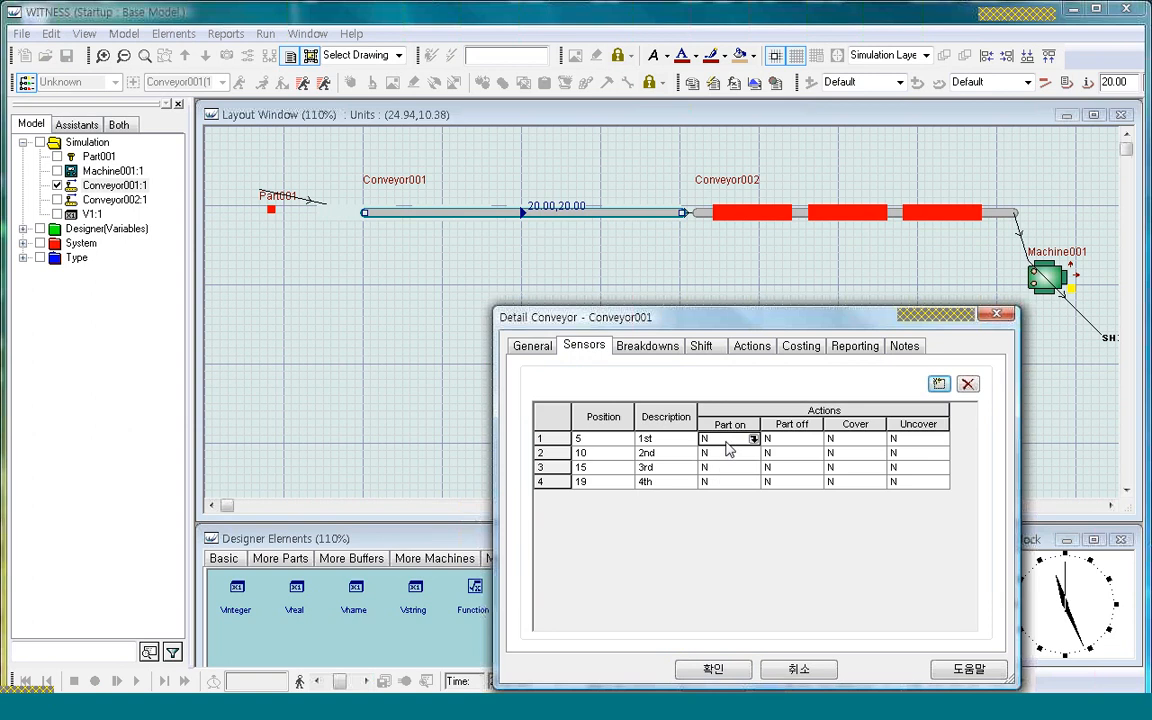
left_click(753, 440)
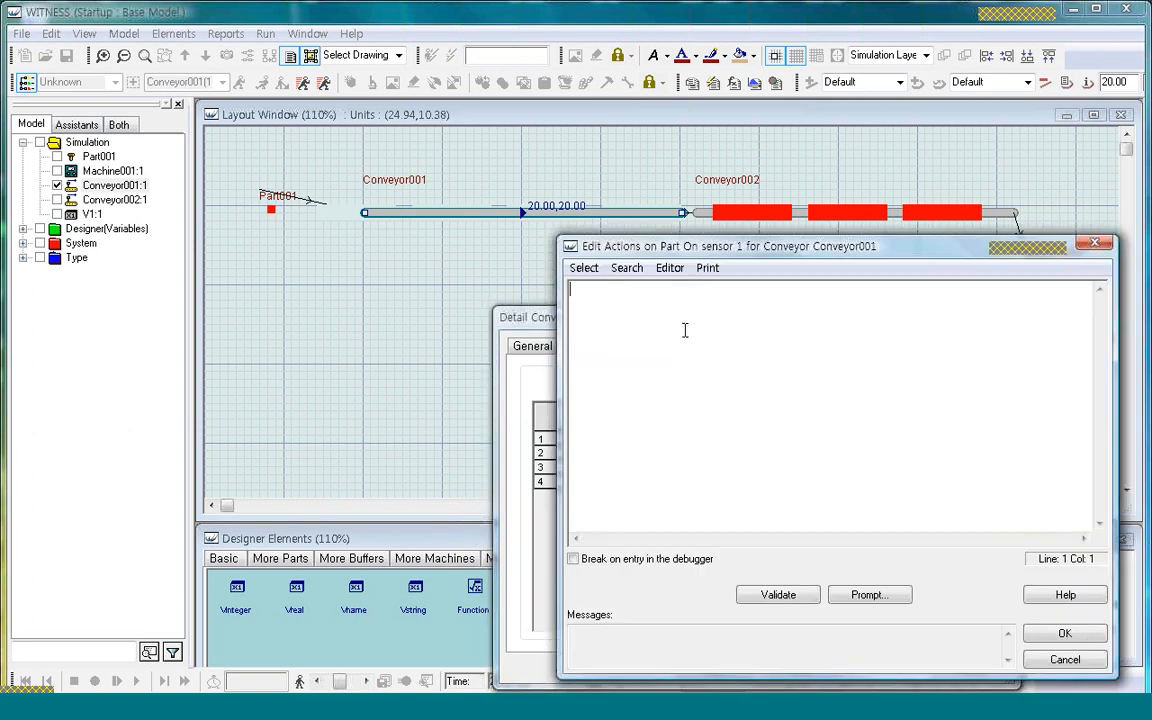
type("v1 = 1")
left_click(1064, 633)
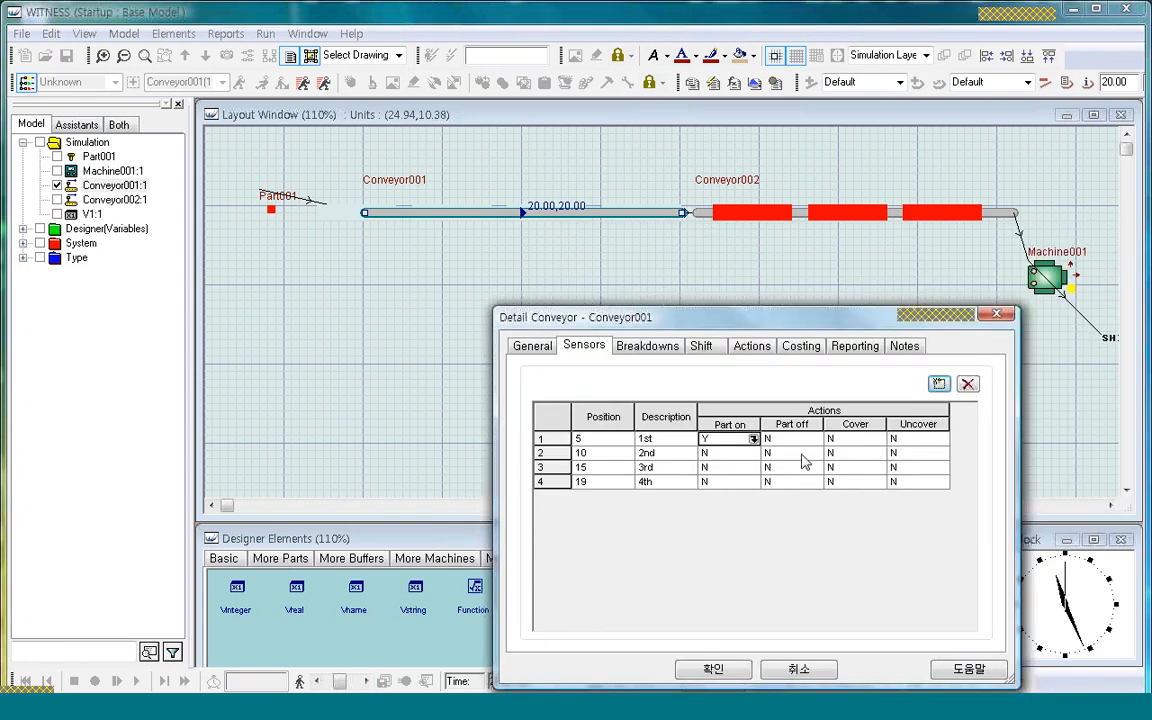
Give Conveyor001's 2nd sensor the Part on action v1 = 2
left_click(737, 454)
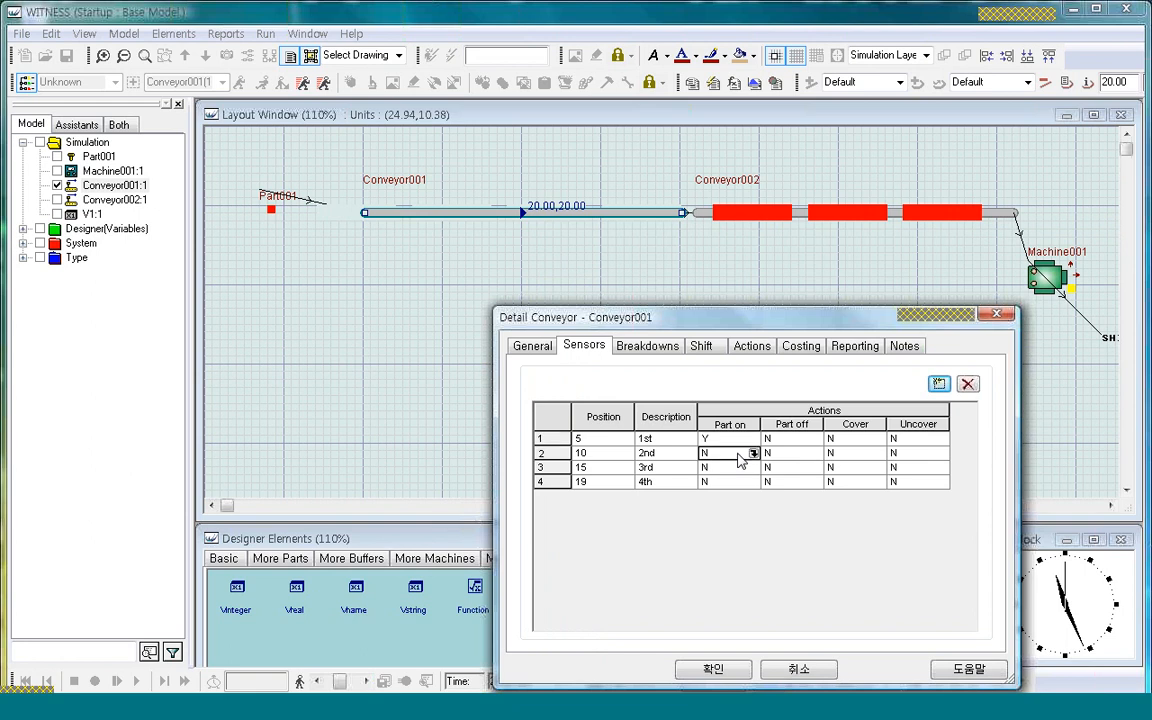
left_click(755, 454)
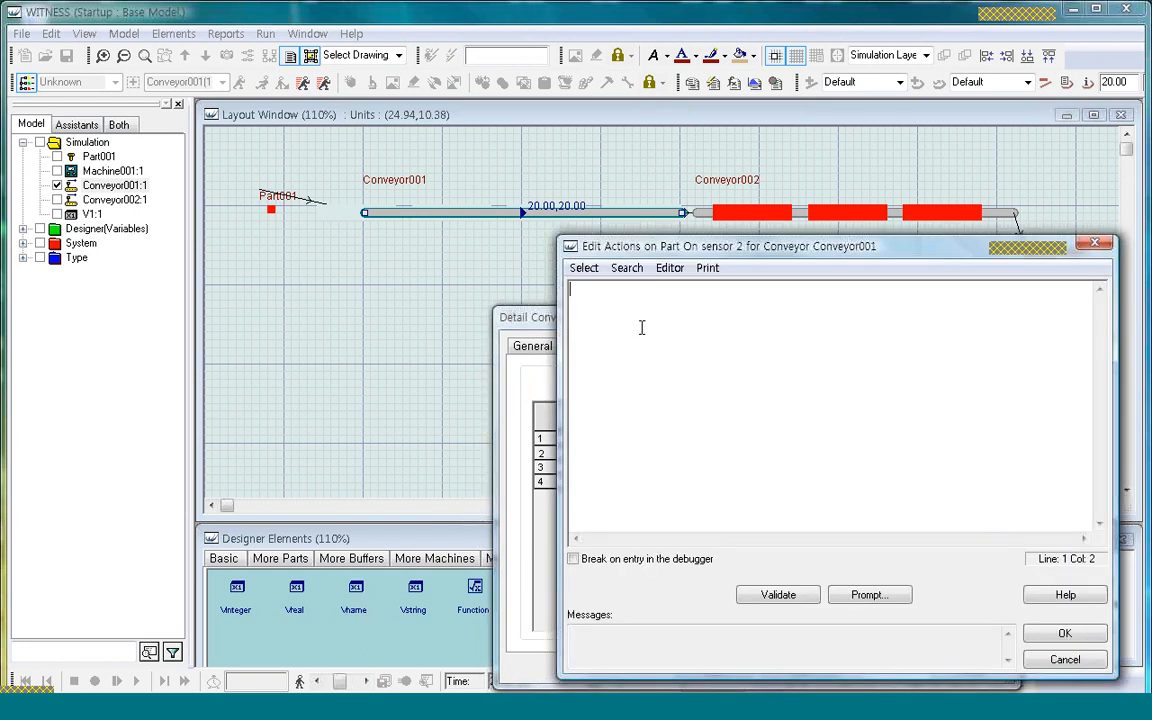
type("v1 =3")
key("BackSpace")
type("2")
left_click(1036, 645)
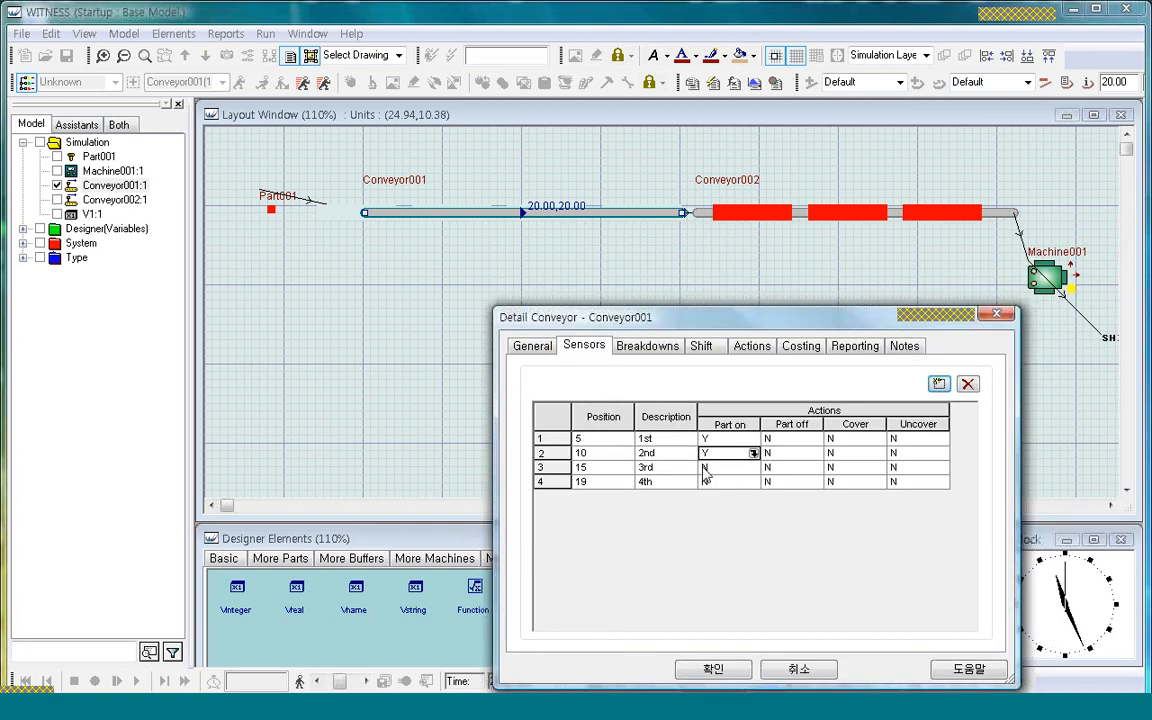
Give Conveyor001's 3rd sensor the Part on action v1 = 3
left_click(700, 466)
double_click(704, 472)
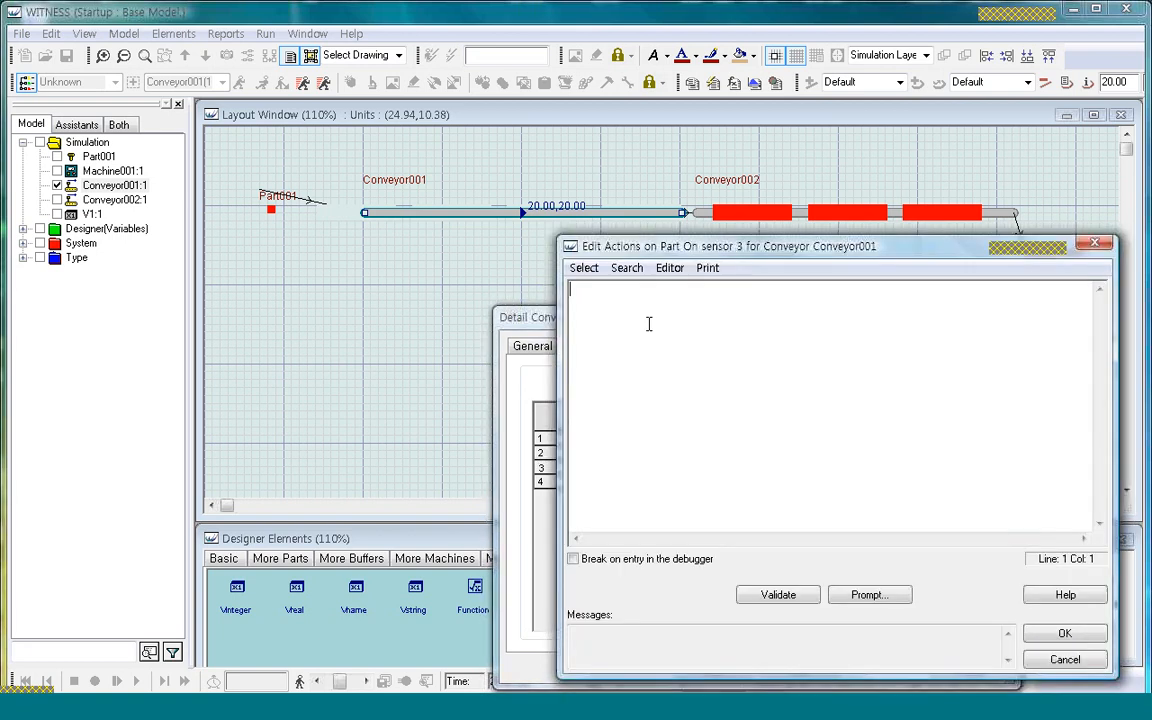
type("v1 = 3")
left_click(1060, 634)
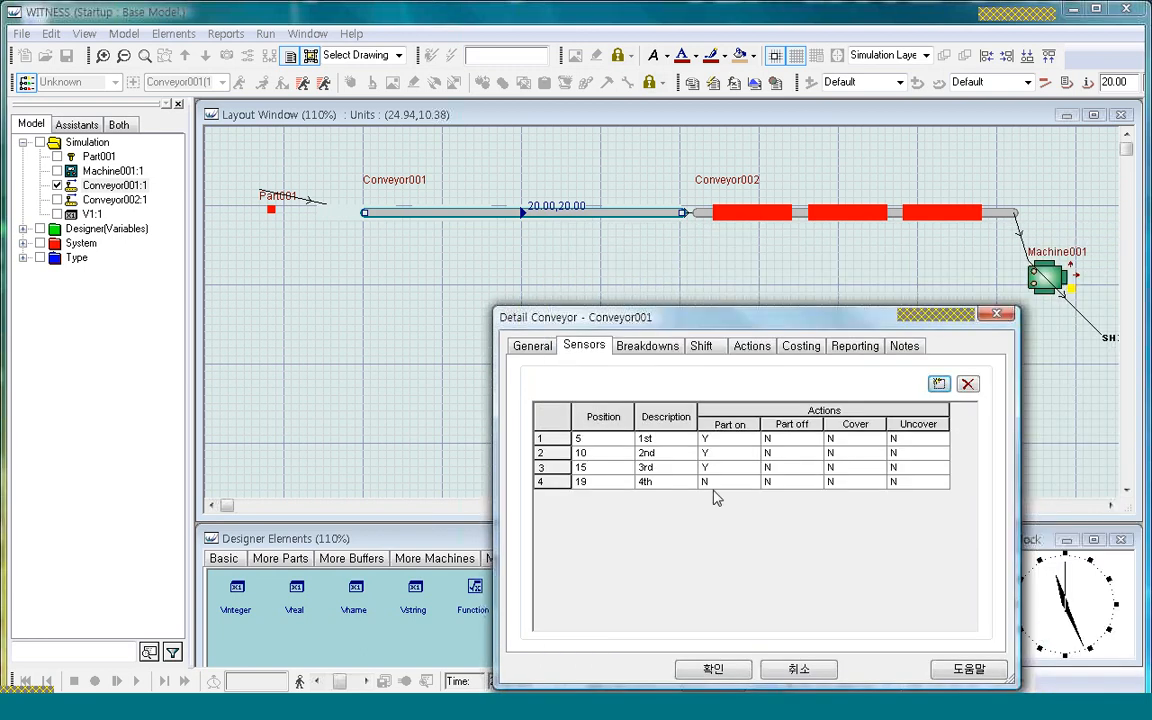
Give Conveyor001's 4th sensor the Part on action v1 = 4 and accept the conveyor details
left_click(720, 482)
left_click(753, 483)
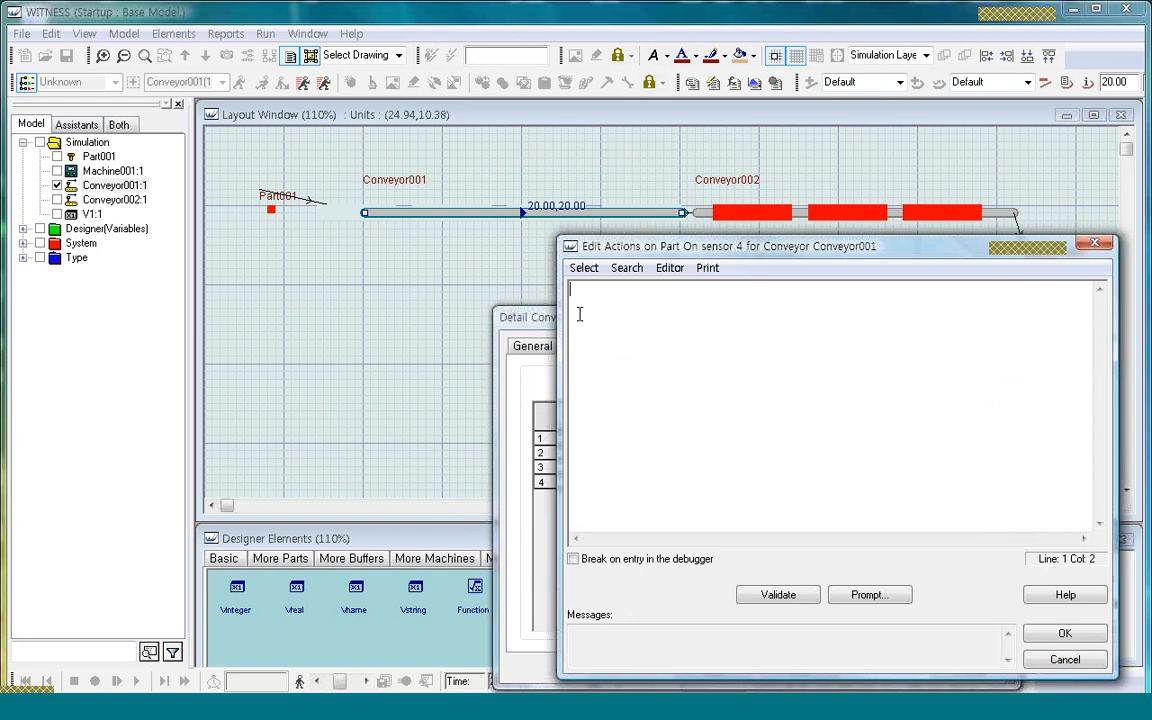
type("v1 =4")
left_click(1061, 633)
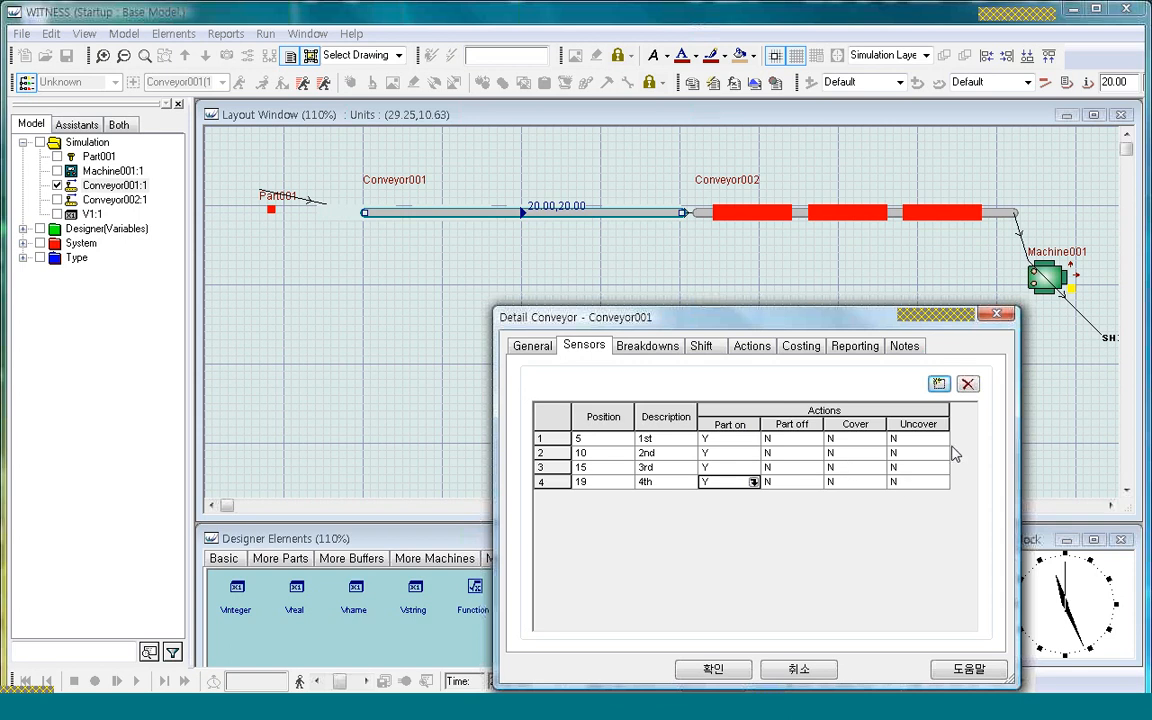
left_click(712, 669)
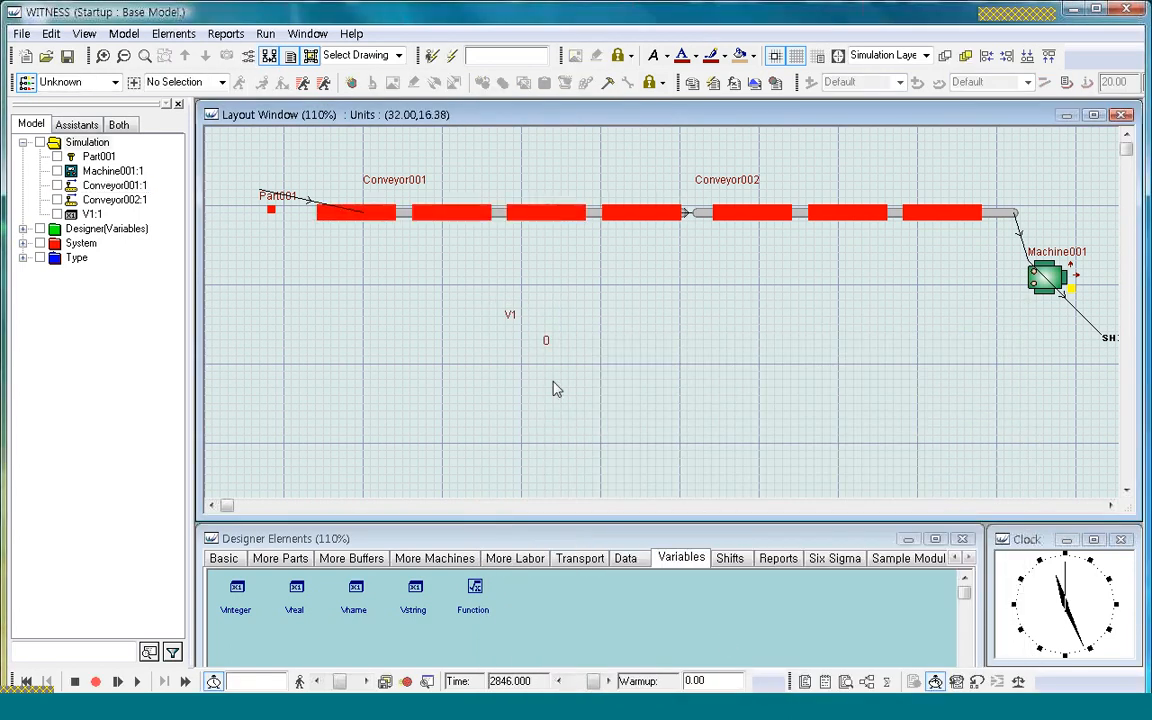
Move V1's value display up beside its name and enlarge the layout view to 130%
left_click(548, 343)
left_click_drag(552, 338, 552, 313)
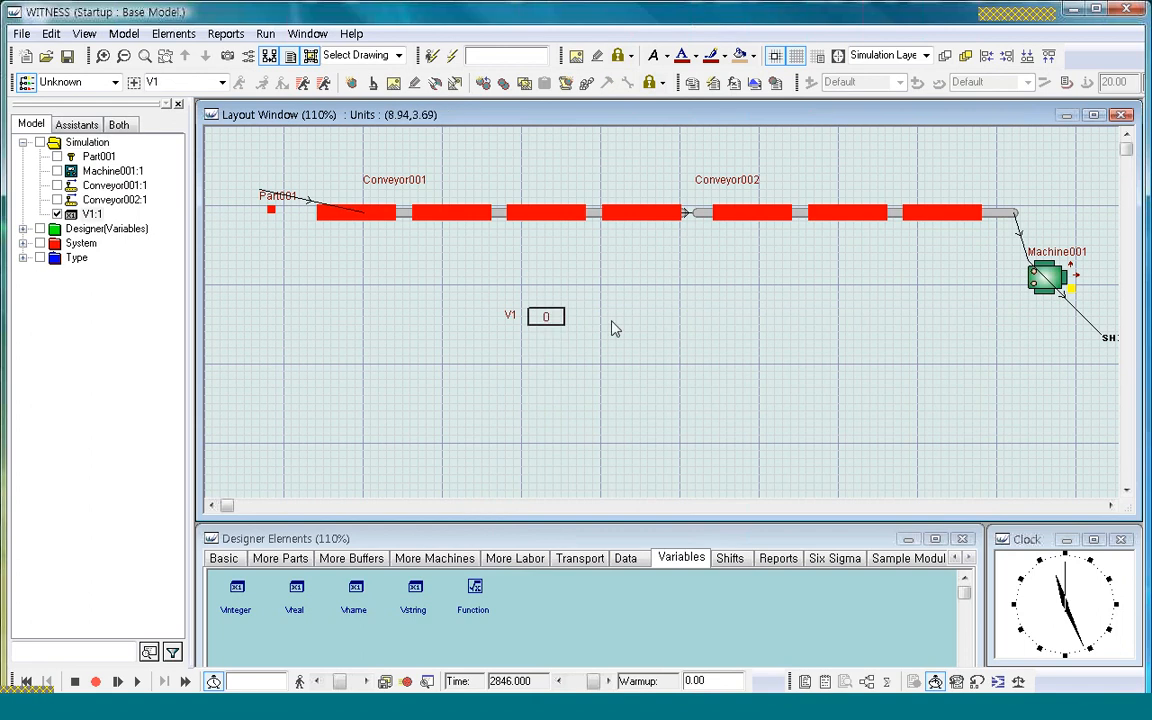
left_click(103, 56)
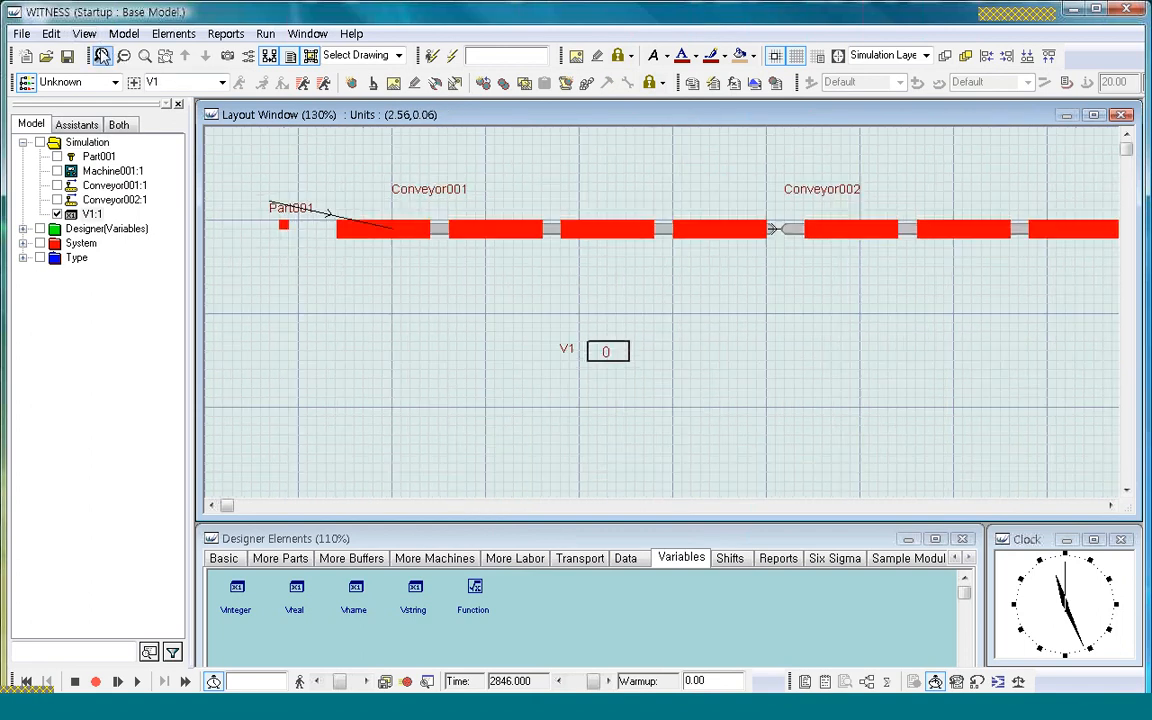
left_click(380, 327)
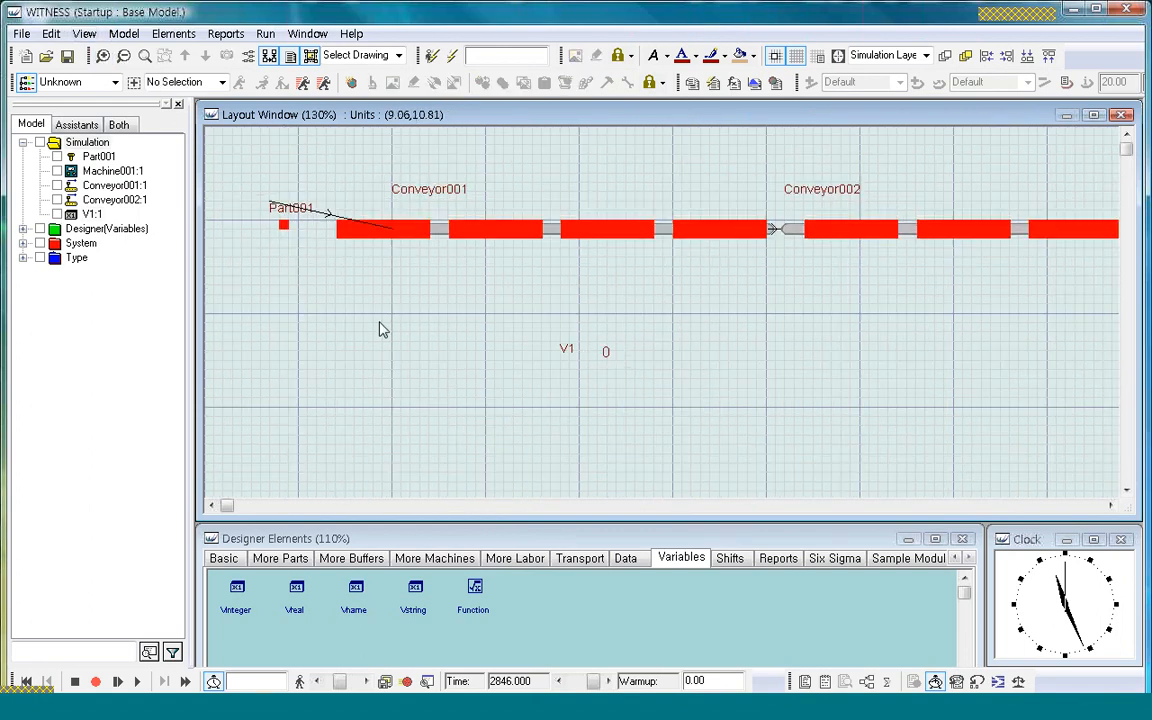
Step through the simulation to watch V1 as parts pass Conveyor001's sensors, and reset the model to its start
left_click(116, 681)
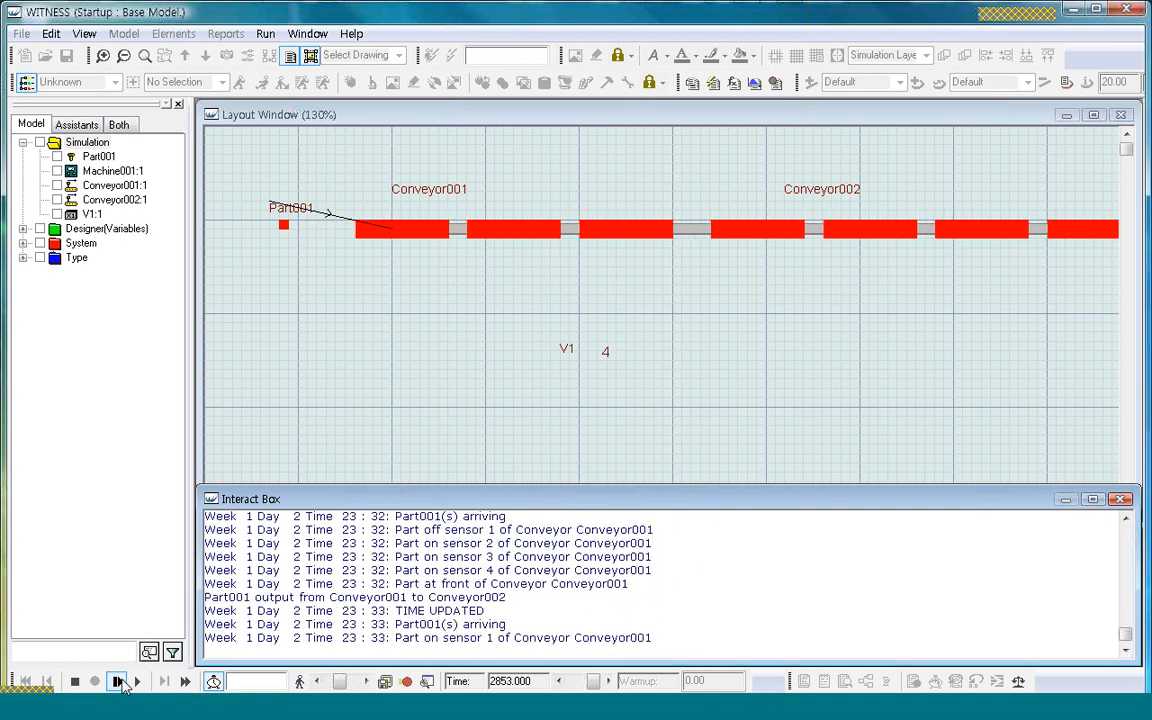
left_click(117, 681)
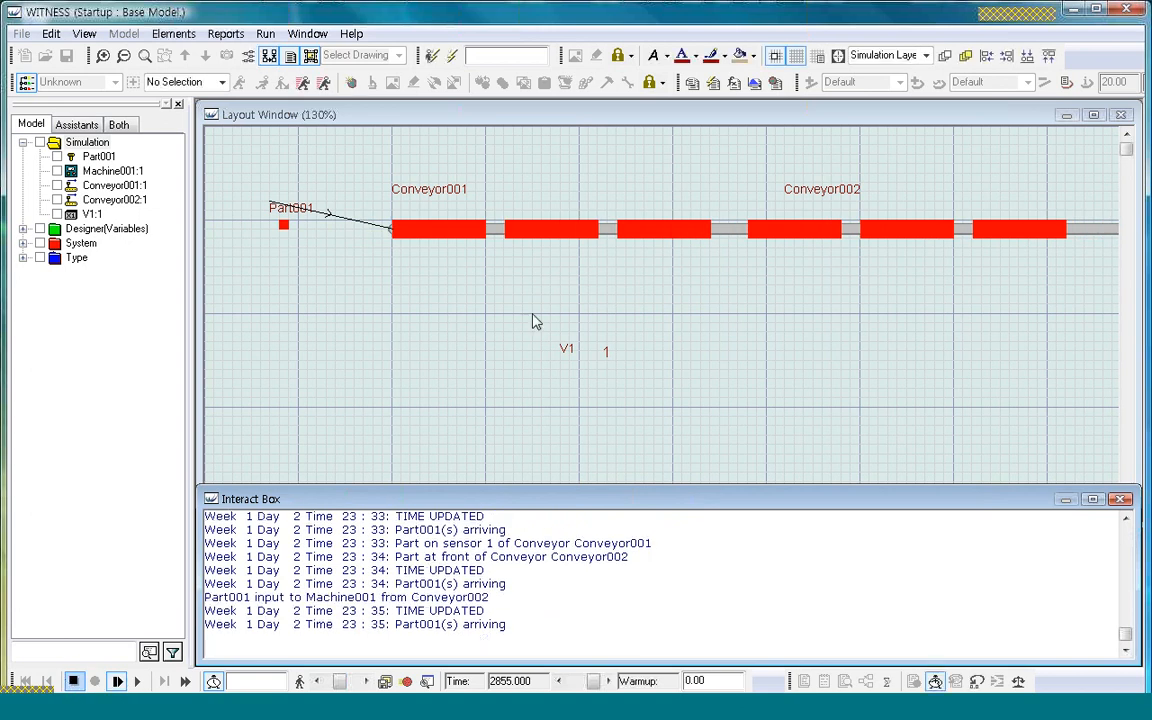
left_click(27, 682)
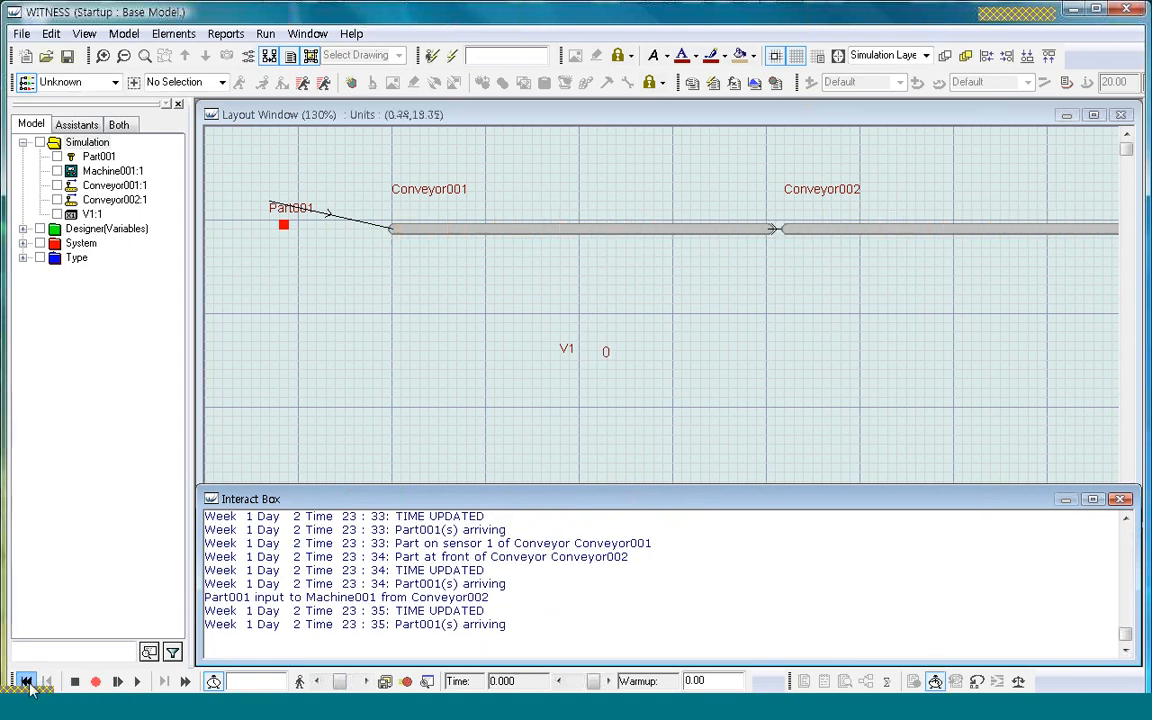
Start drawing a new Sensor Style display item for Conveyor001
left_click(699, 309)
right_click(635, 236)
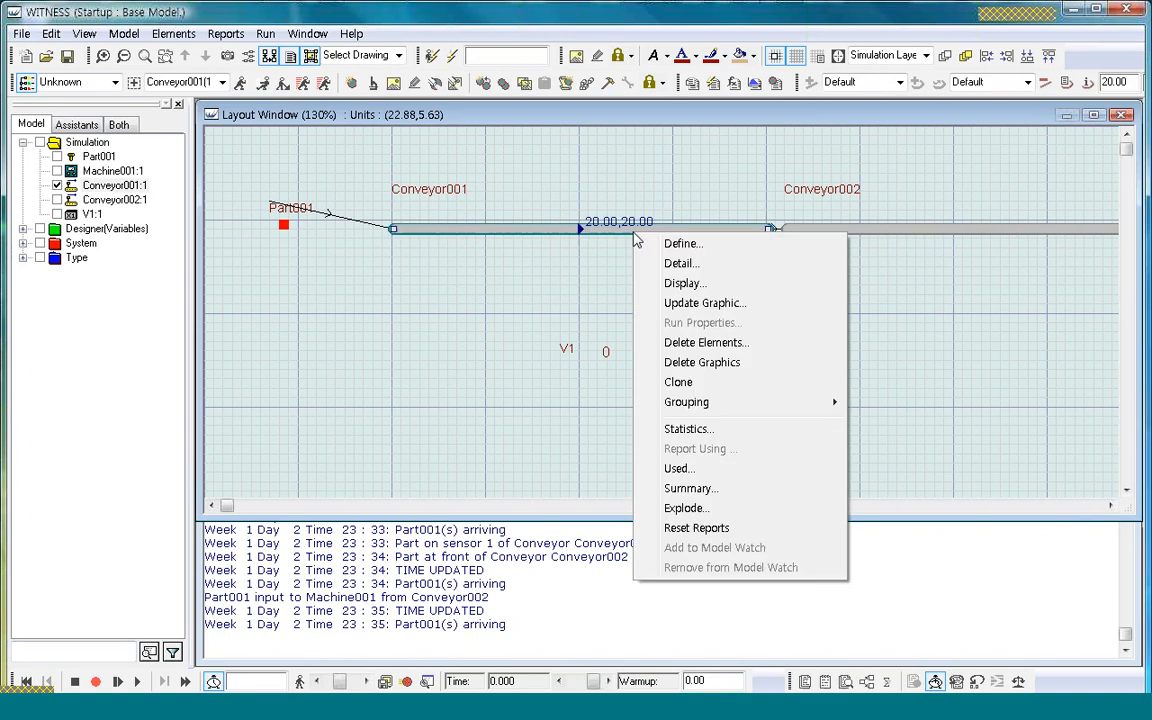
left_click(666, 283)
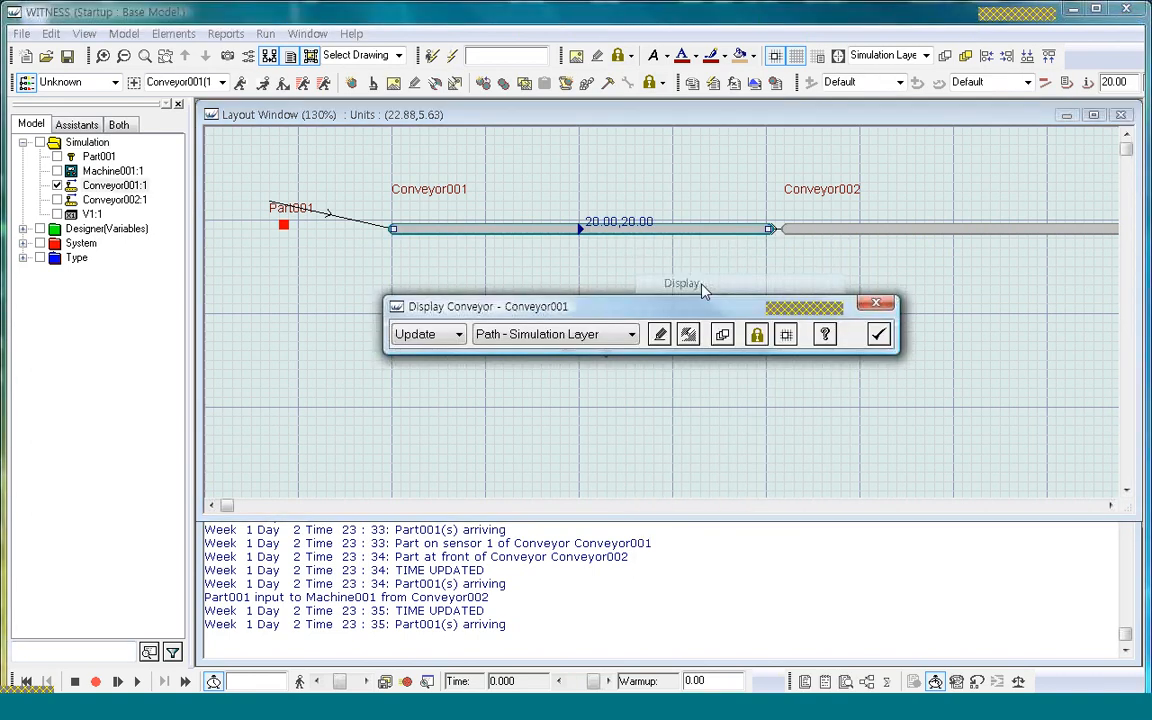
left_click(632, 336)
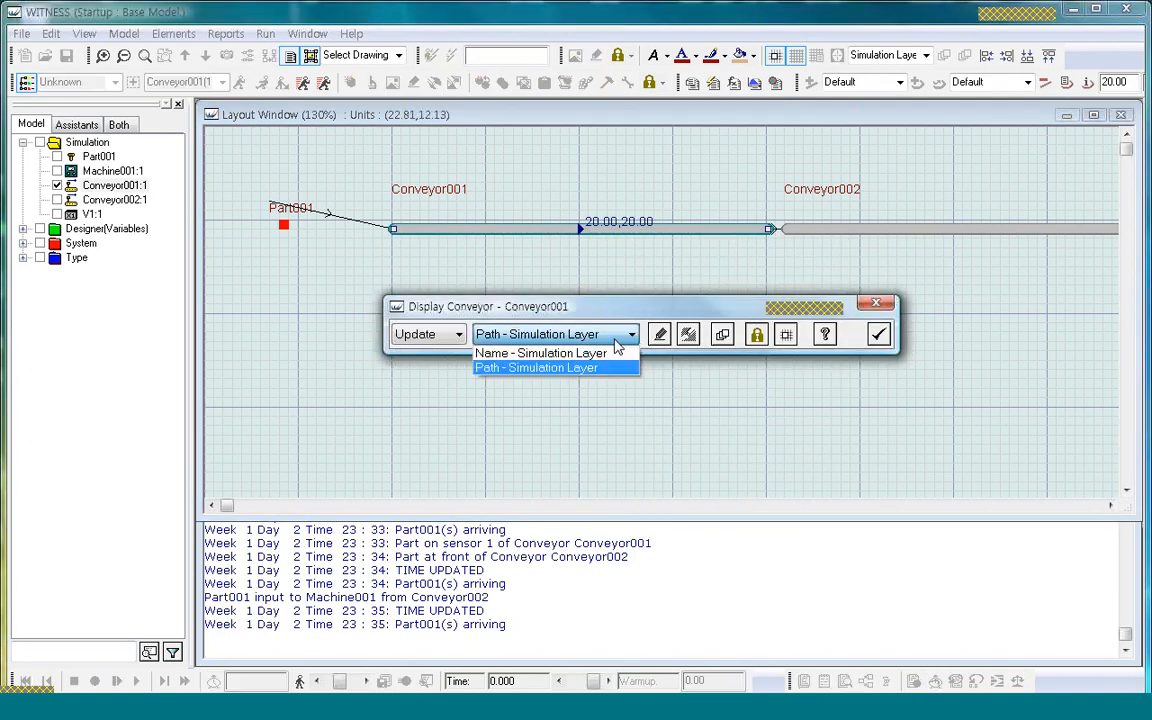
left_click(460, 338)
left_click(460, 336)
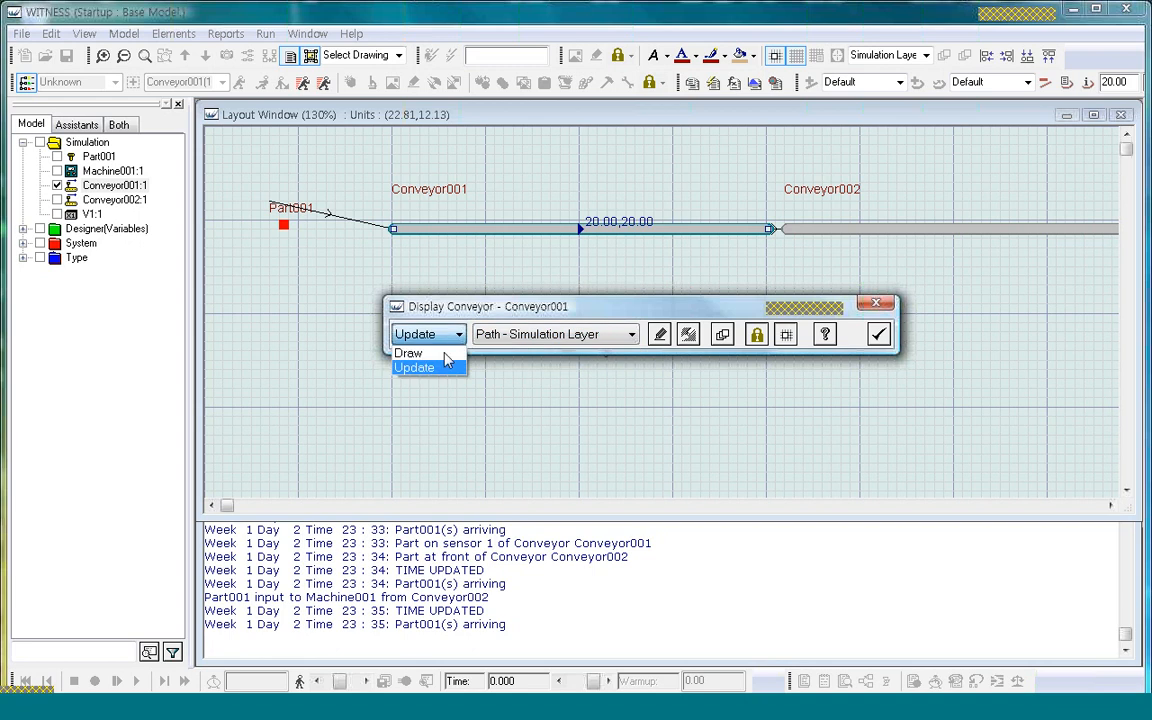
left_click(445, 357)
left_click(632, 336)
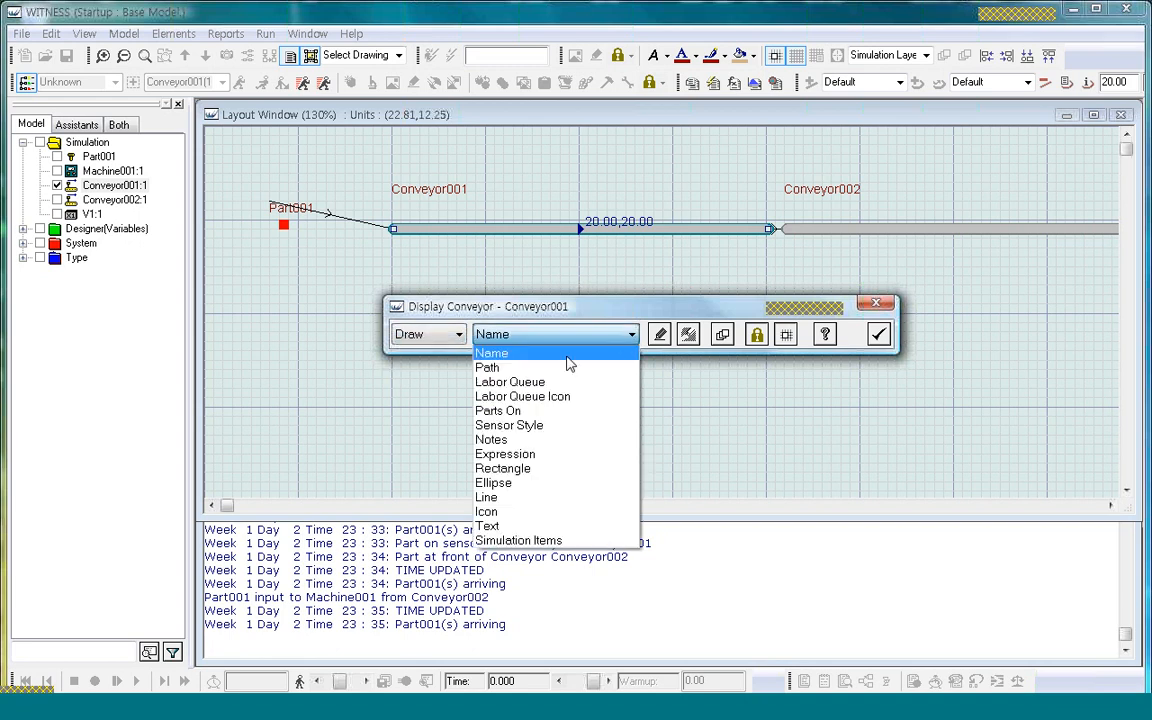
left_click(534, 430)
left_click(660, 334)
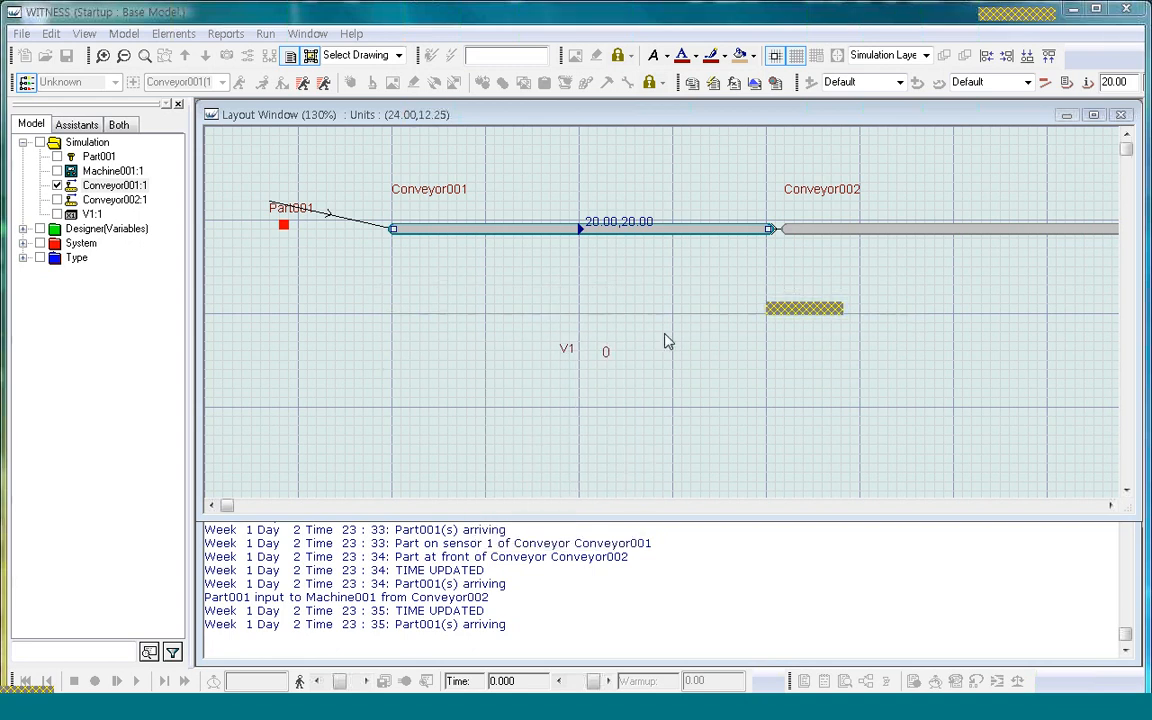
Show Conveyor001's sensors on the layout using the blue circle icon 24, and finish the conveyor's display editing
left_click(438, 291)
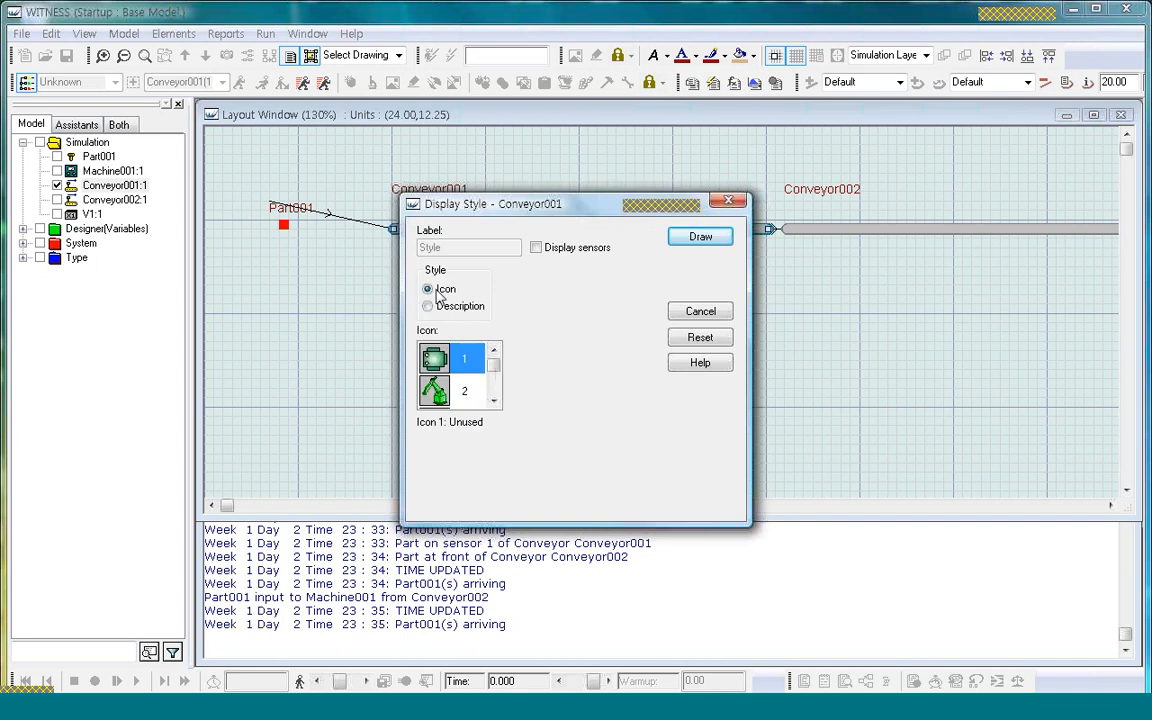
left_click(496, 375)
left_click_drag(497, 373, 496, 366)
left_click(494, 400)
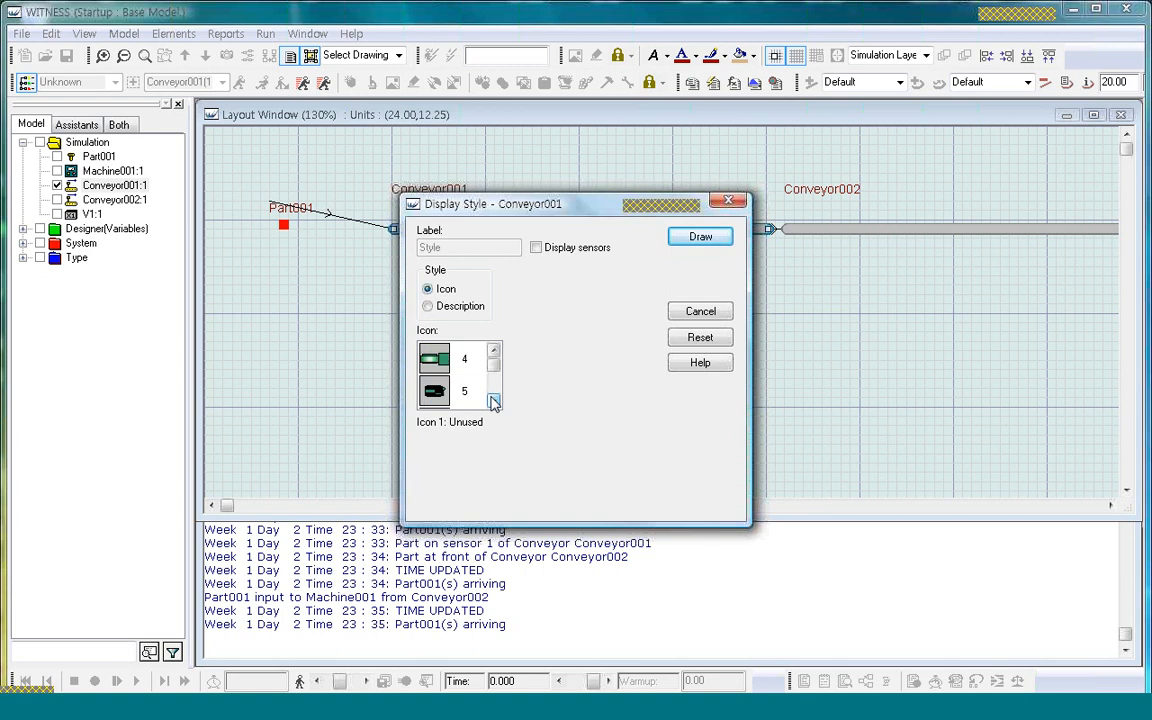
left_click(494, 402)
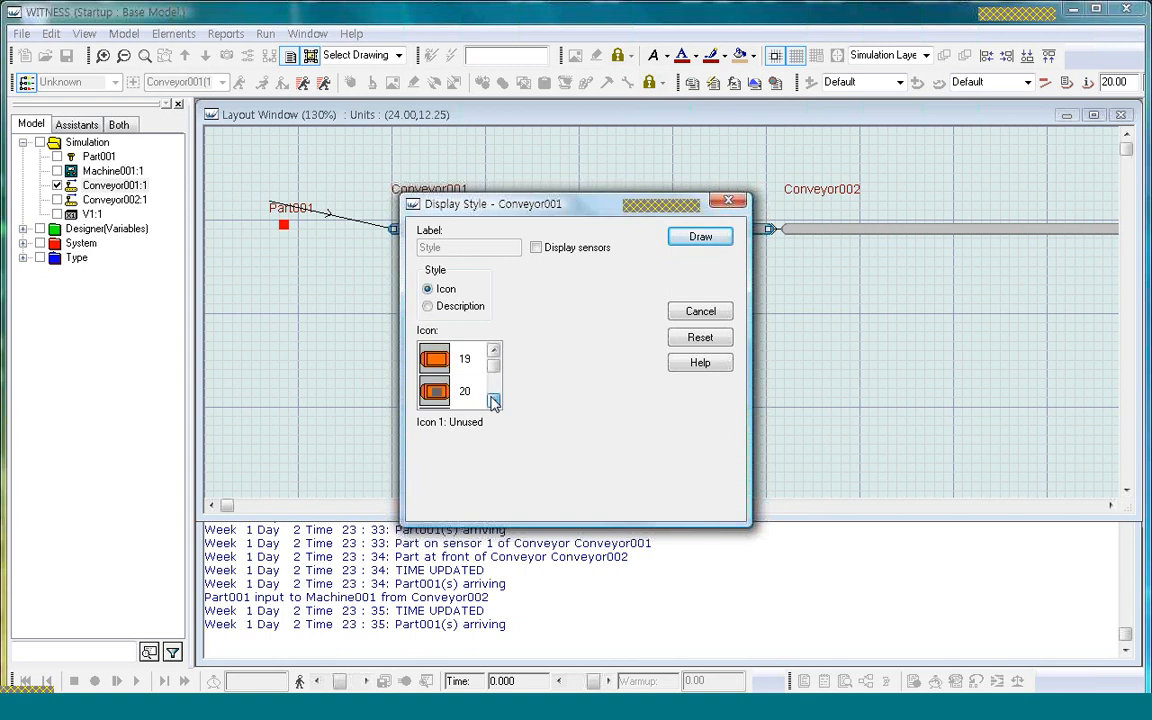
left_click(458, 392)
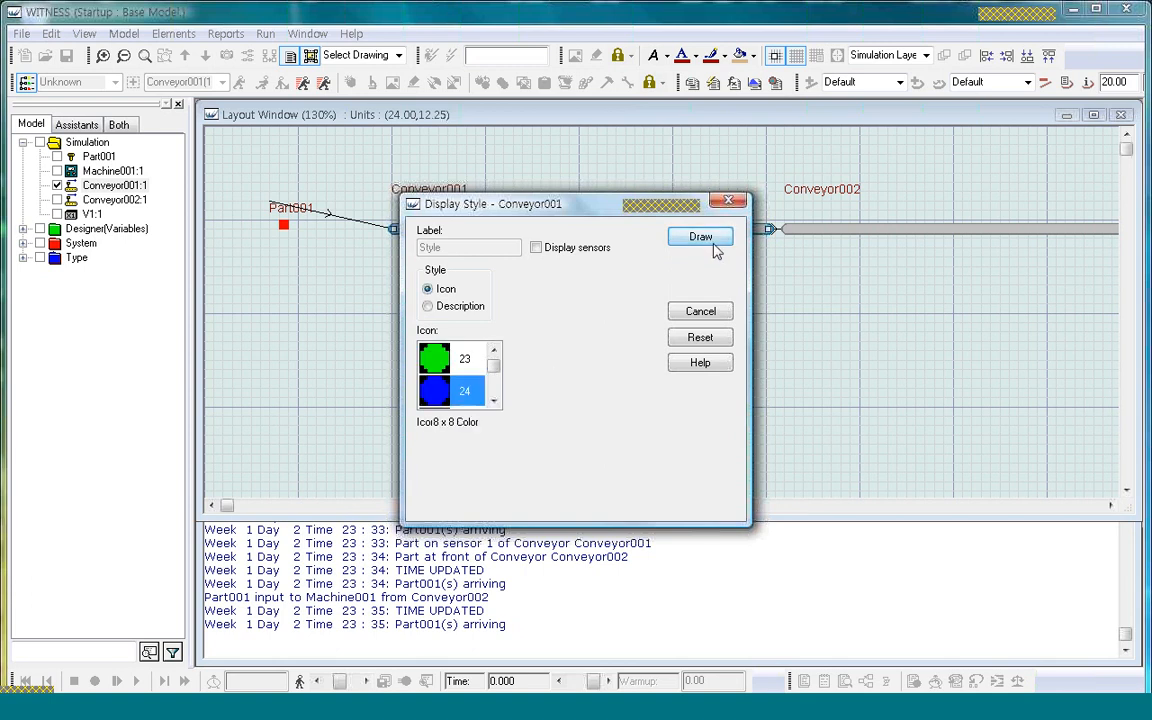
left_click(536, 248)
left_click(699, 238)
left_click(877, 336)
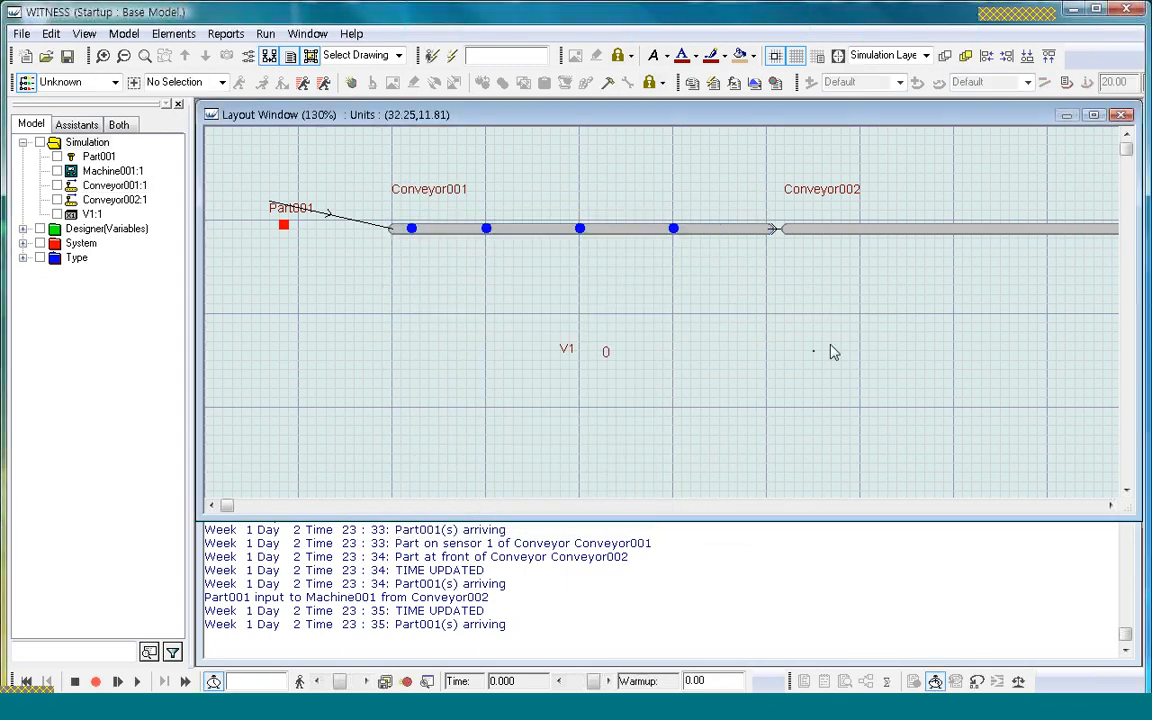
Step through the simulation to watch parts cover Conveyor001's sensor icons and V1 change, and reset the model to its start
left_click(115, 681)
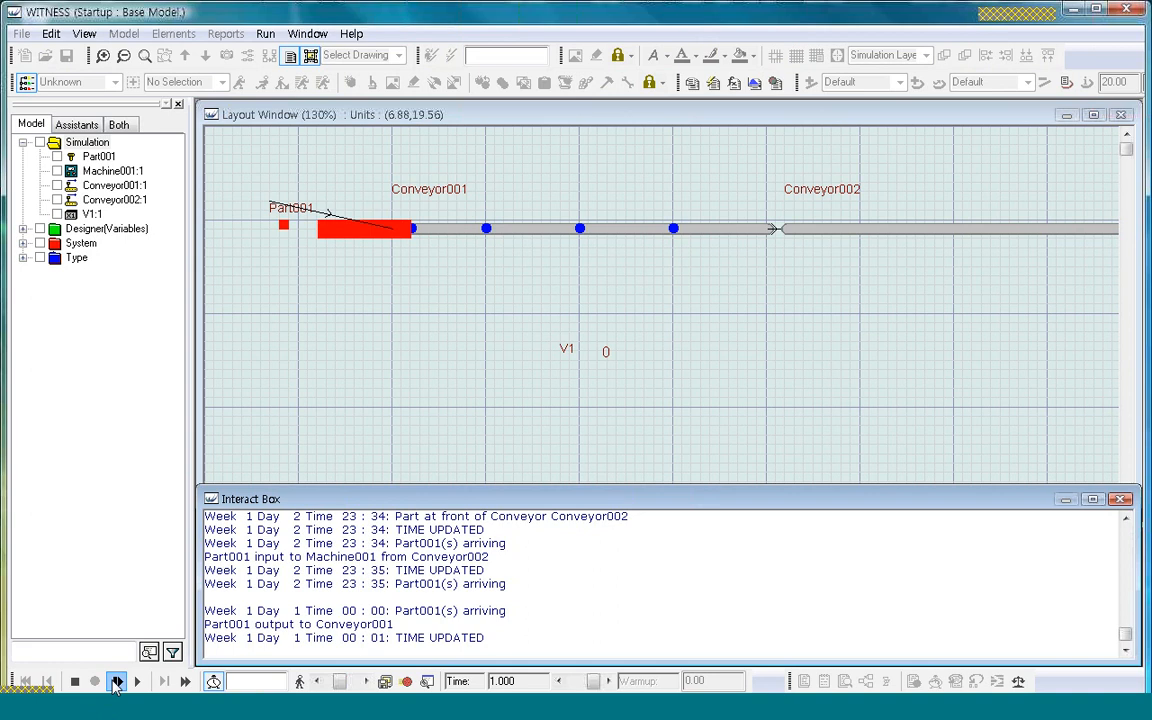
left_click(115, 681)
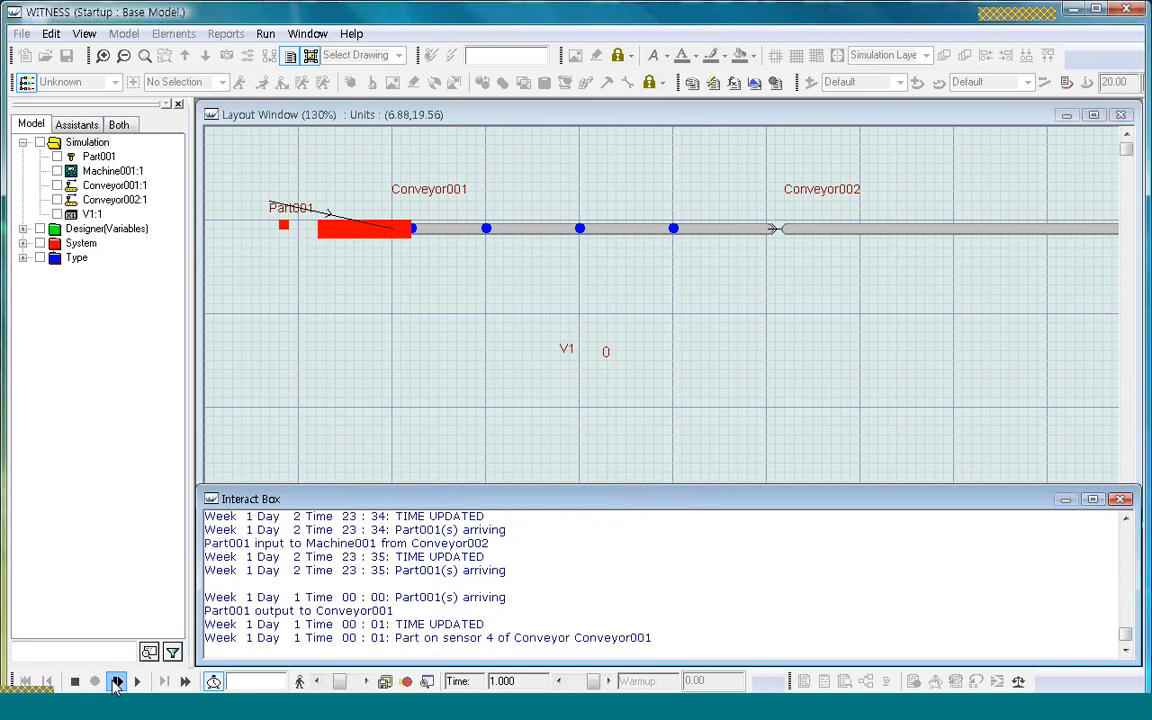
left_click(115, 681)
left_click(115, 681)
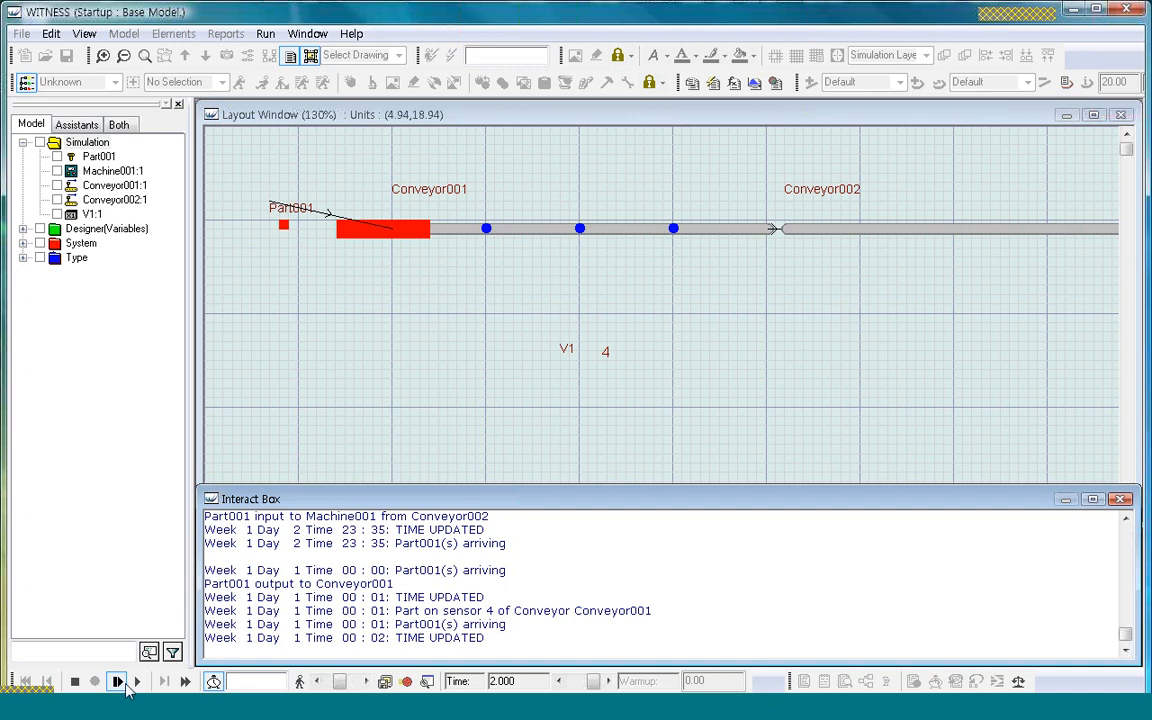
left_click(118, 682)
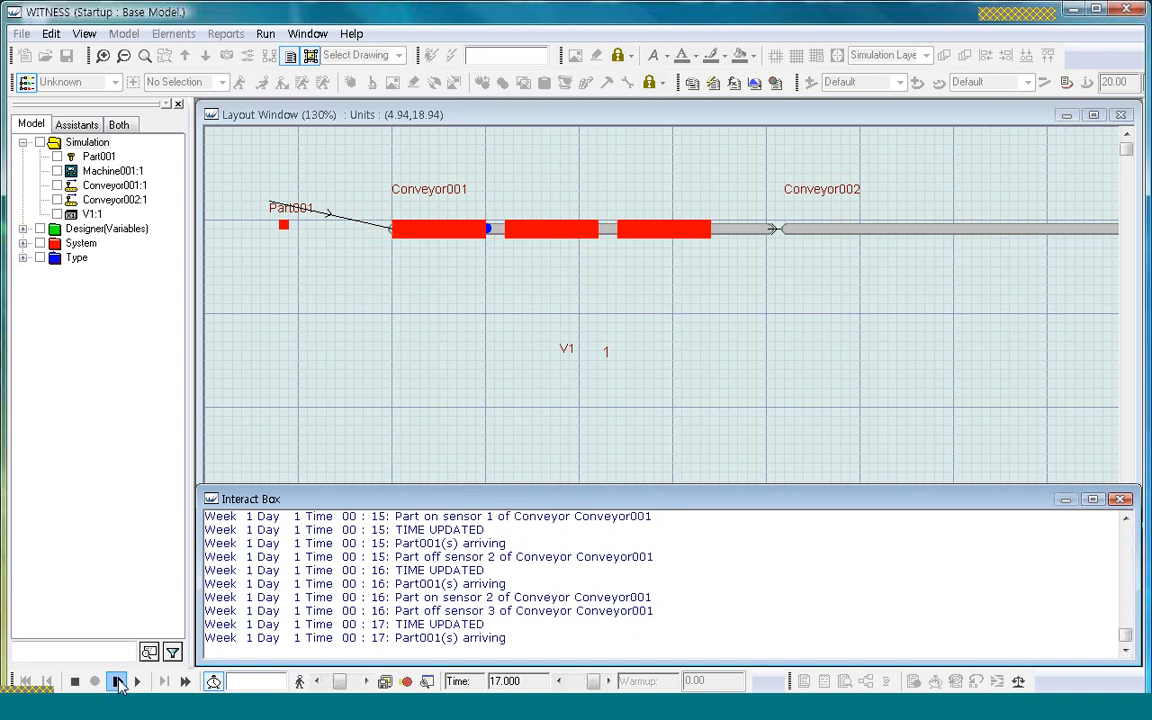
left_click(119, 683)
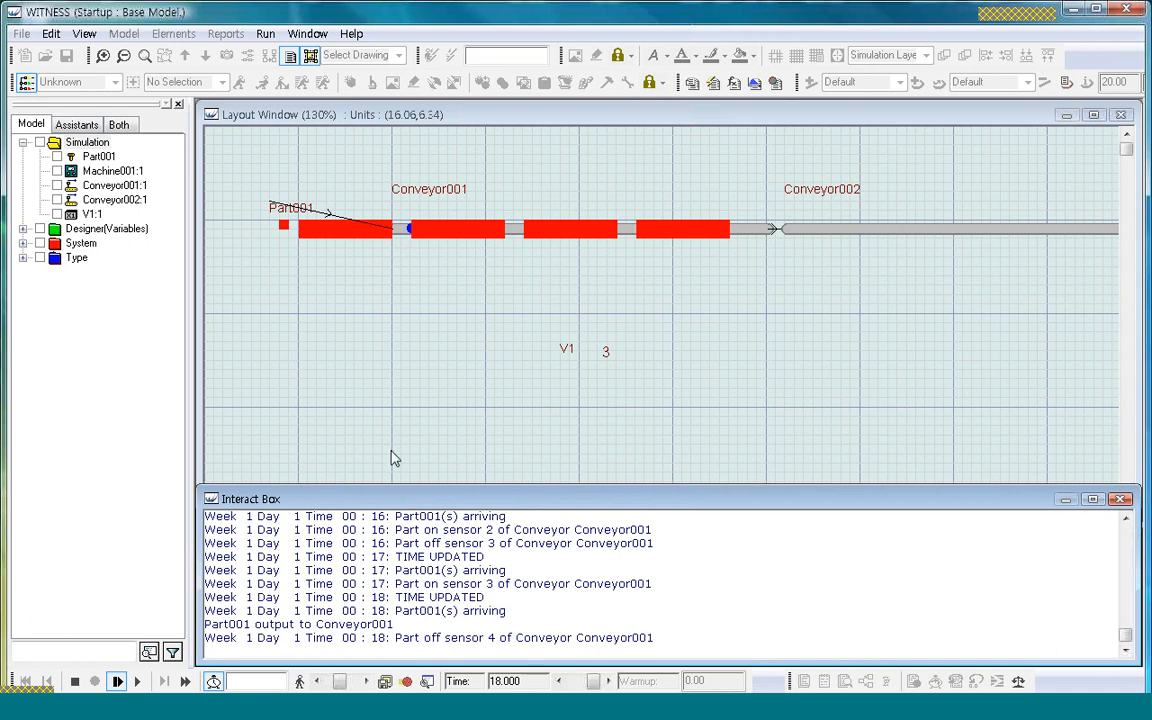
left_click(118, 683)
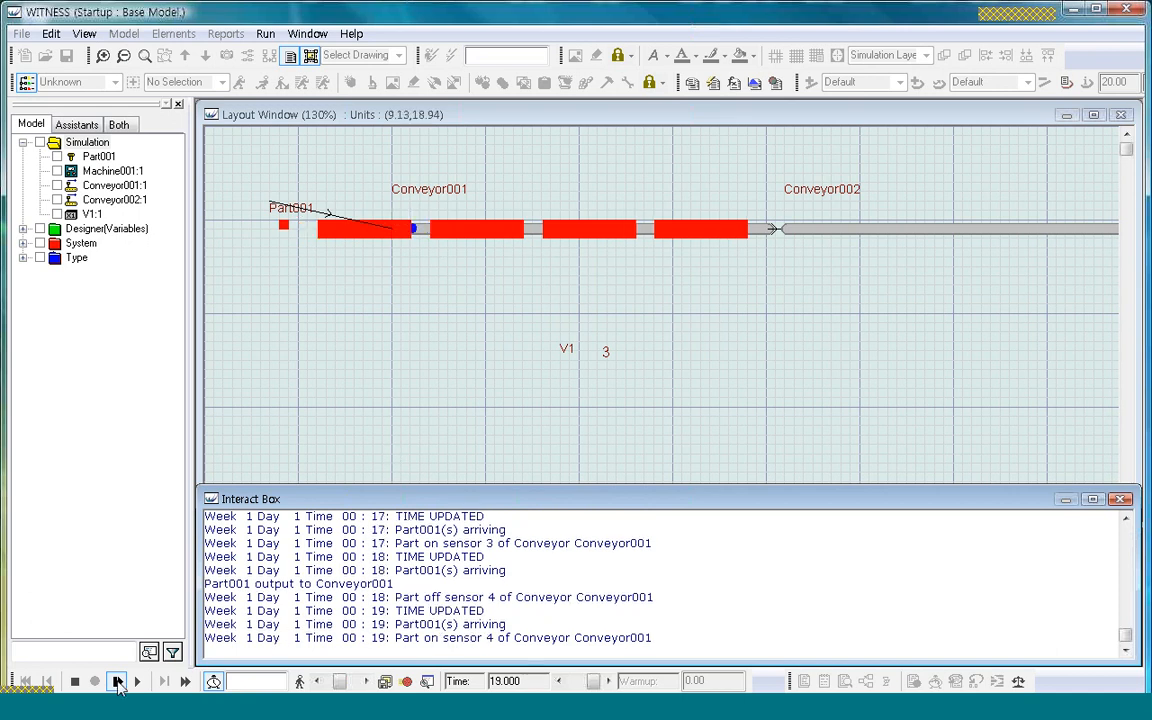
left_click(118, 683)
left_click(118, 683)
left_click(118, 683)
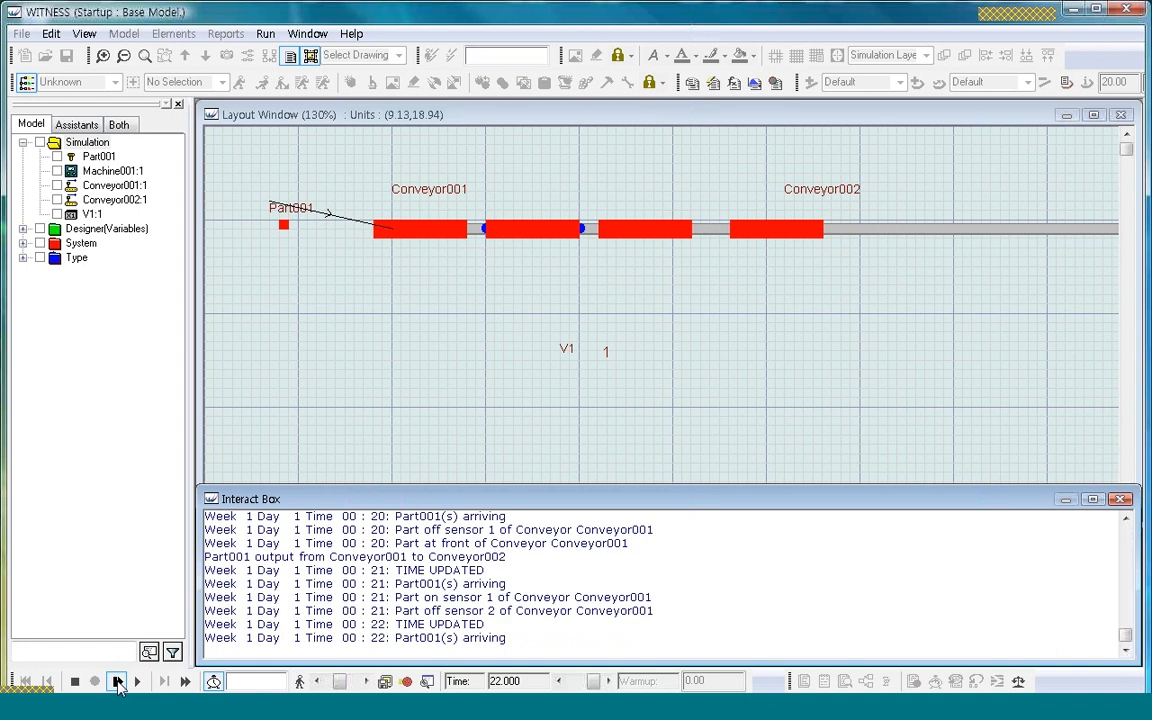
left_click(118, 683)
left_click(118, 683)
left_click(118, 683)
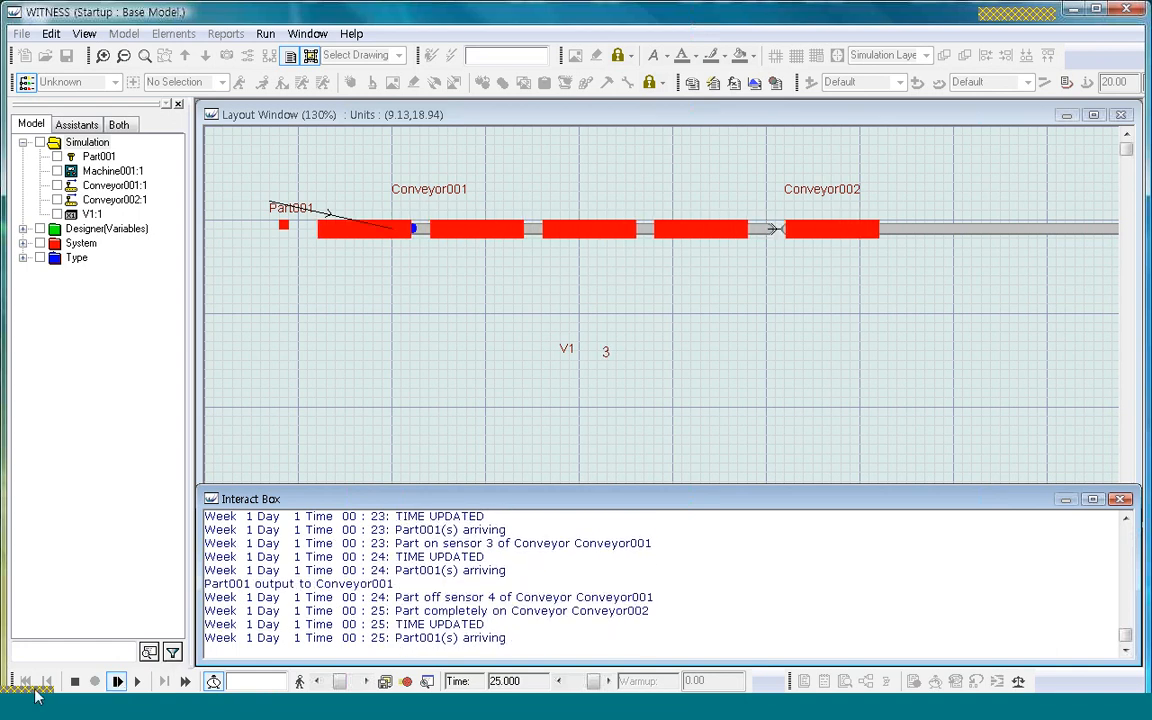
left_click(77, 682)
left_click(465, 404)
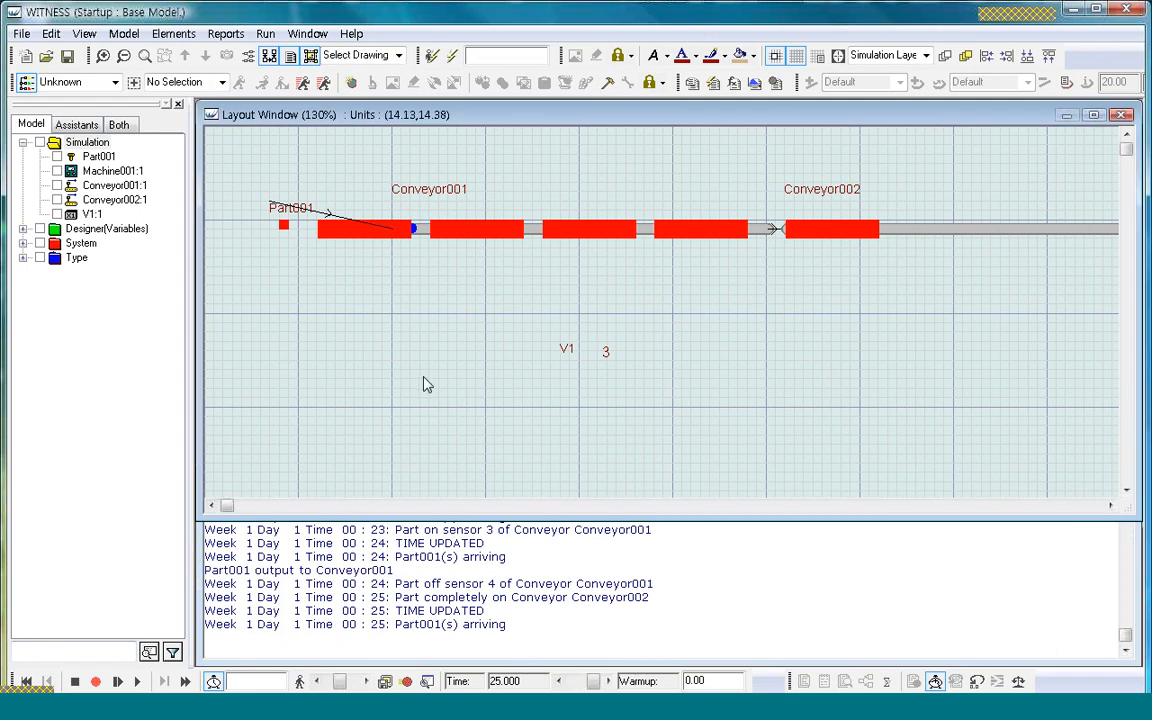
left_click(25, 681)
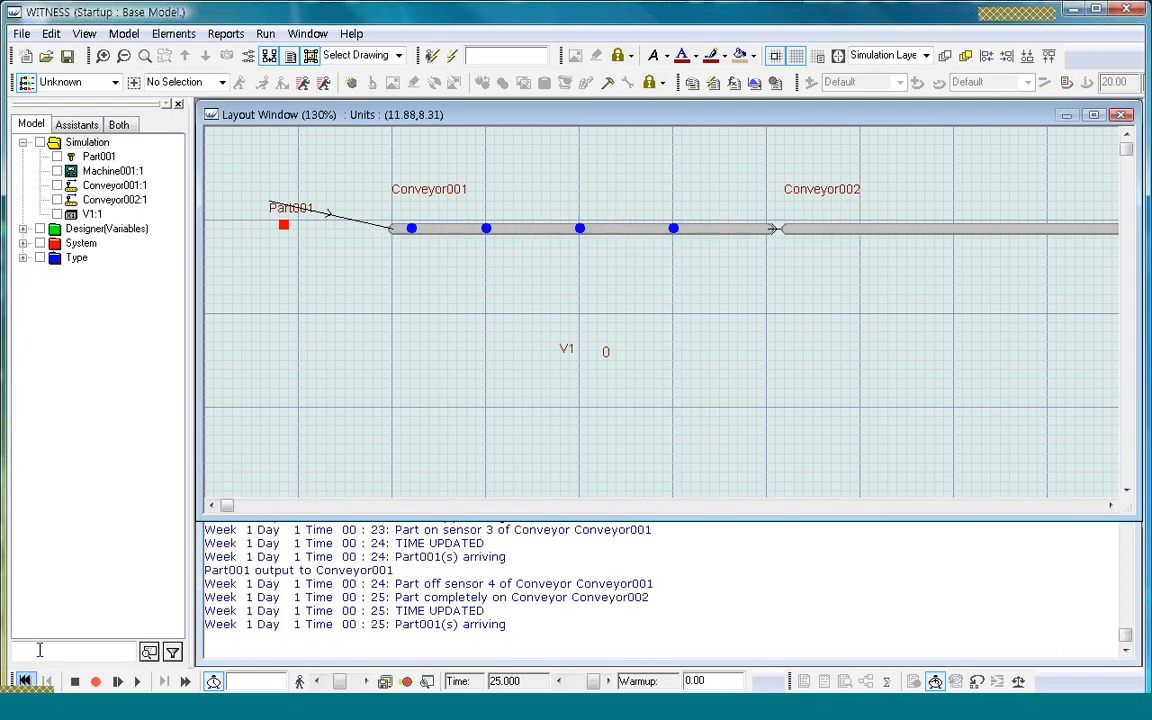
Change Part001's output rule to PUSH to Conveyor001 at (2), validate it and accept the part details
double_click(284, 226)
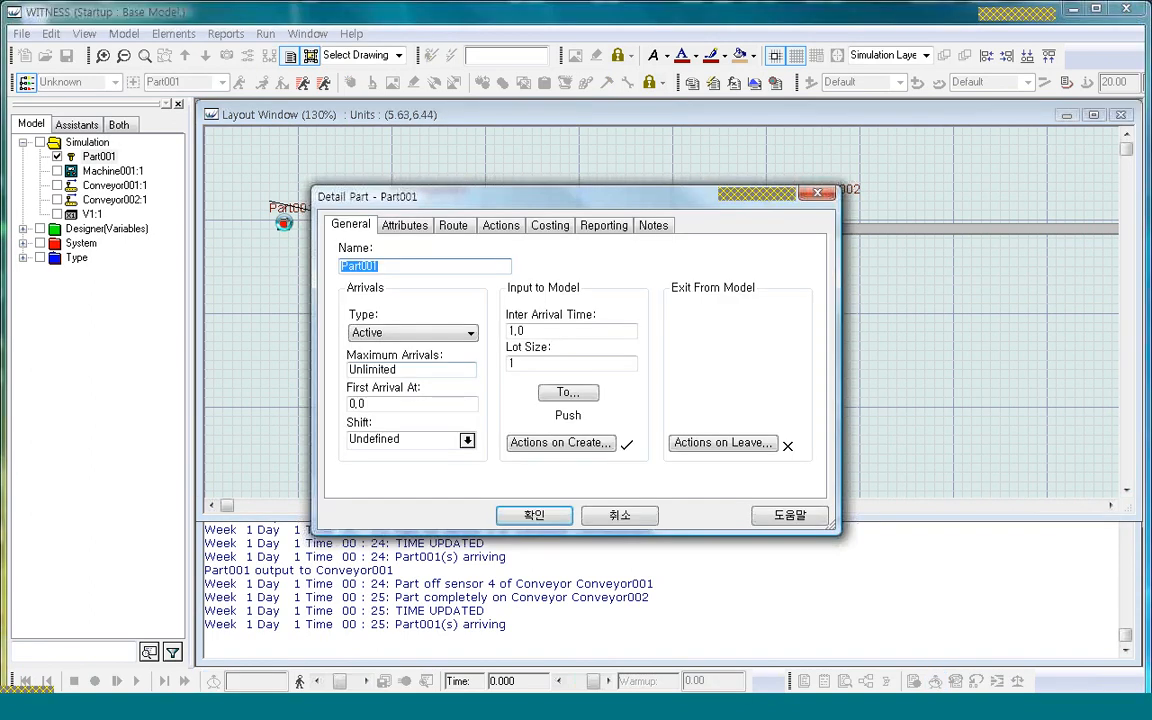
left_click(582, 396)
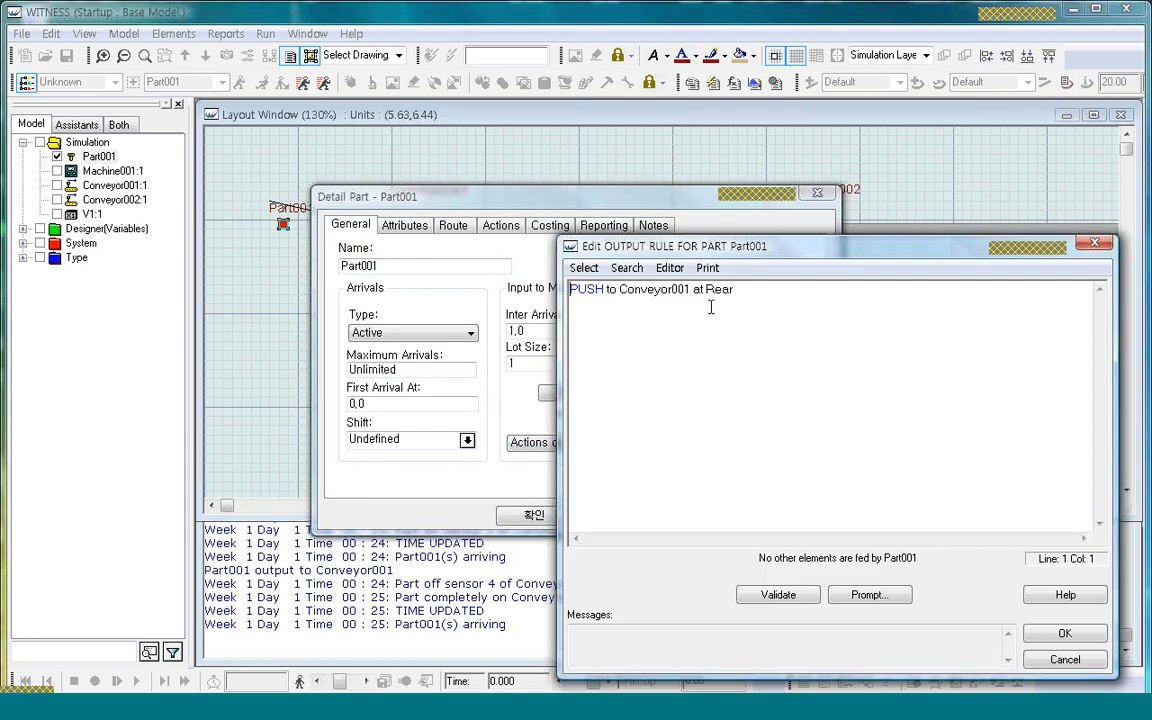
left_click_drag(705, 289, 770, 289)
type("(2)")
left_click_drag(689, 289, 735, 289)
left_click(778, 595)
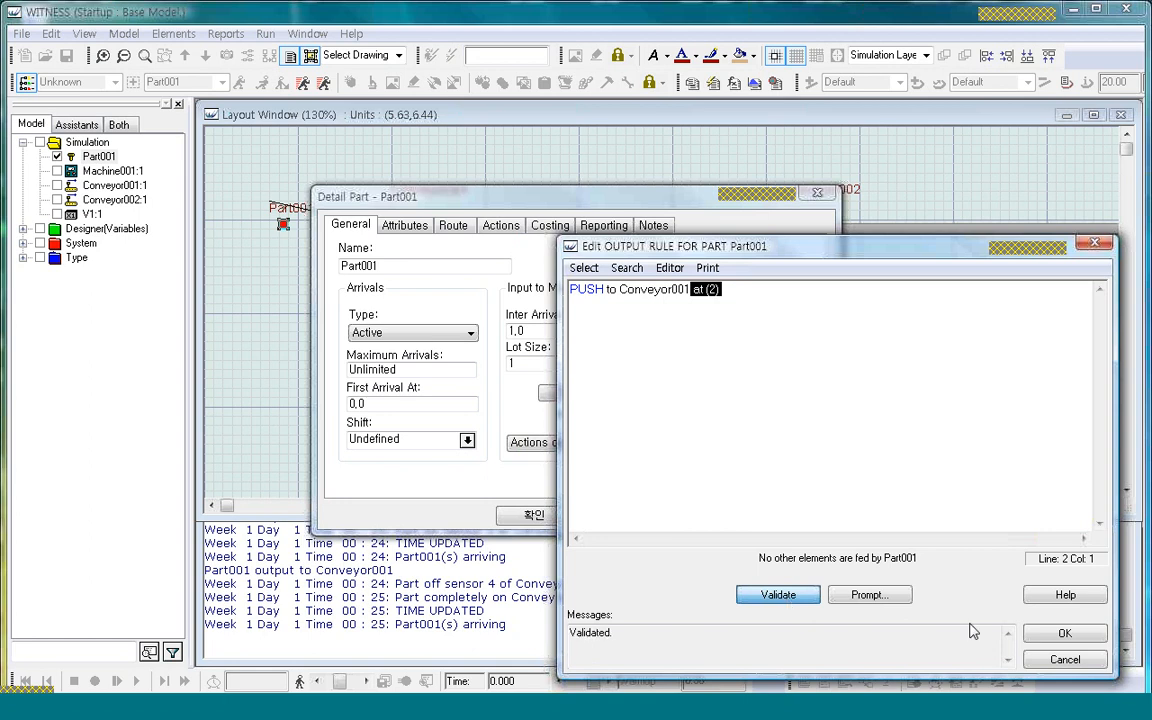
left_click(1060, 633)
left_click(532, 516)
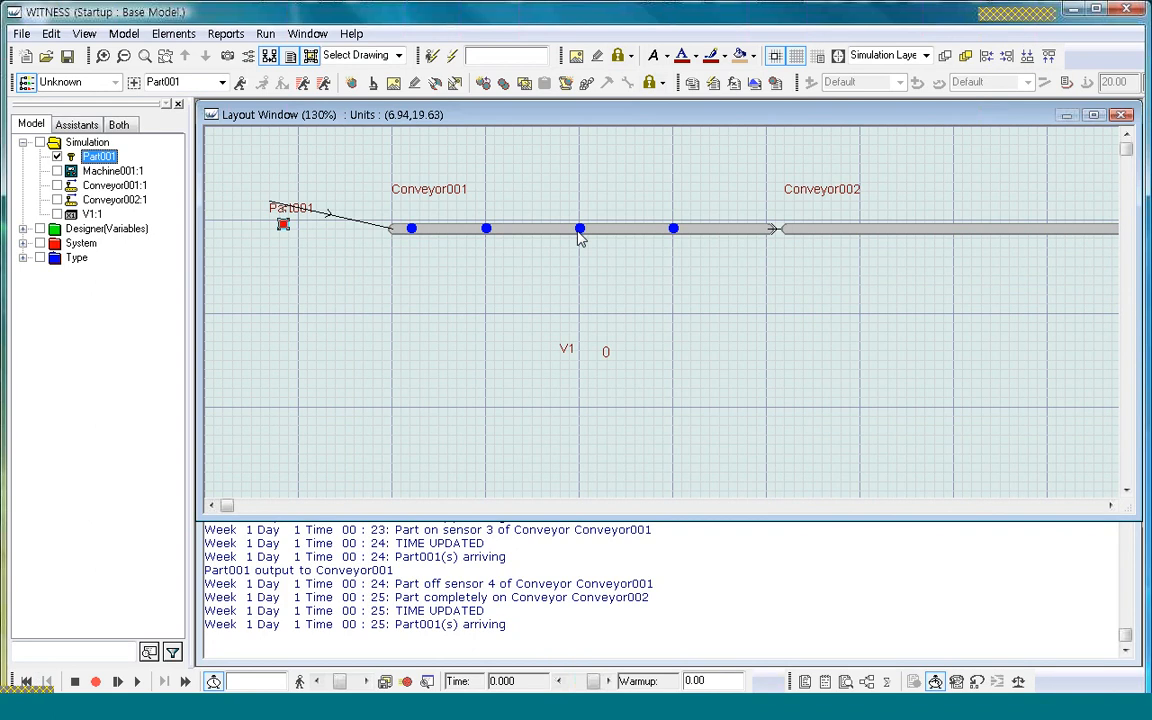
Step the simulation to check where Part001 enters Conveyor001, close the Interact Box and stop the run
left_click(117, 681)
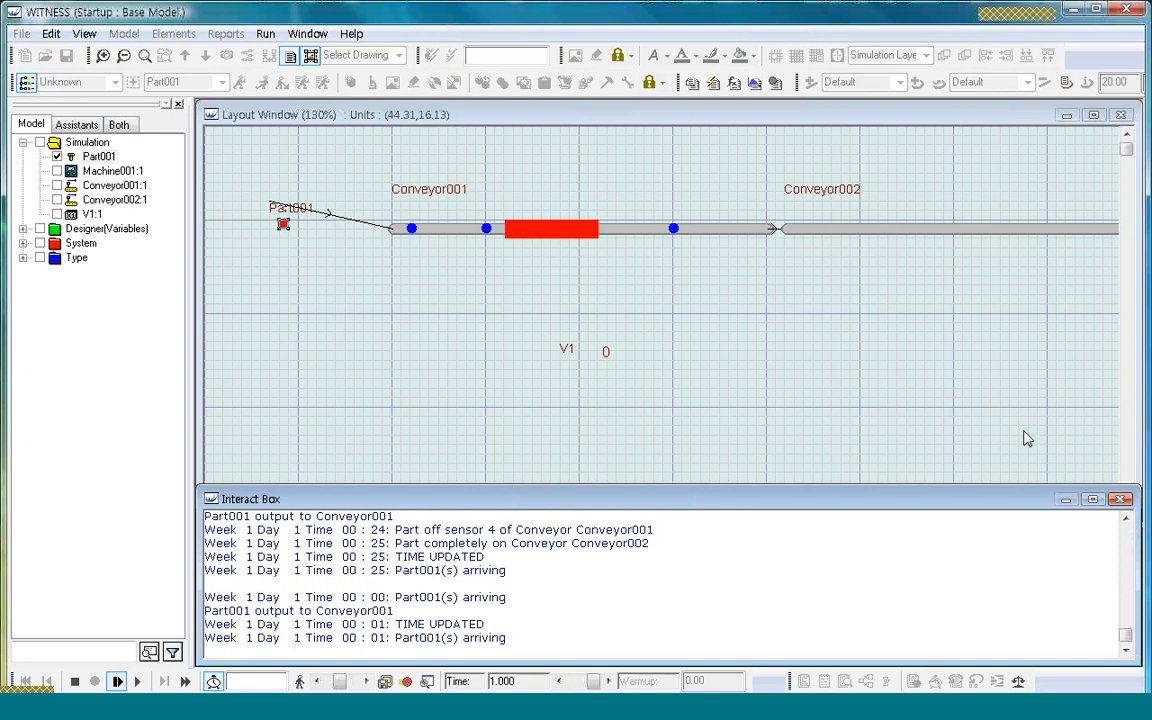
left_click(1121, 499)
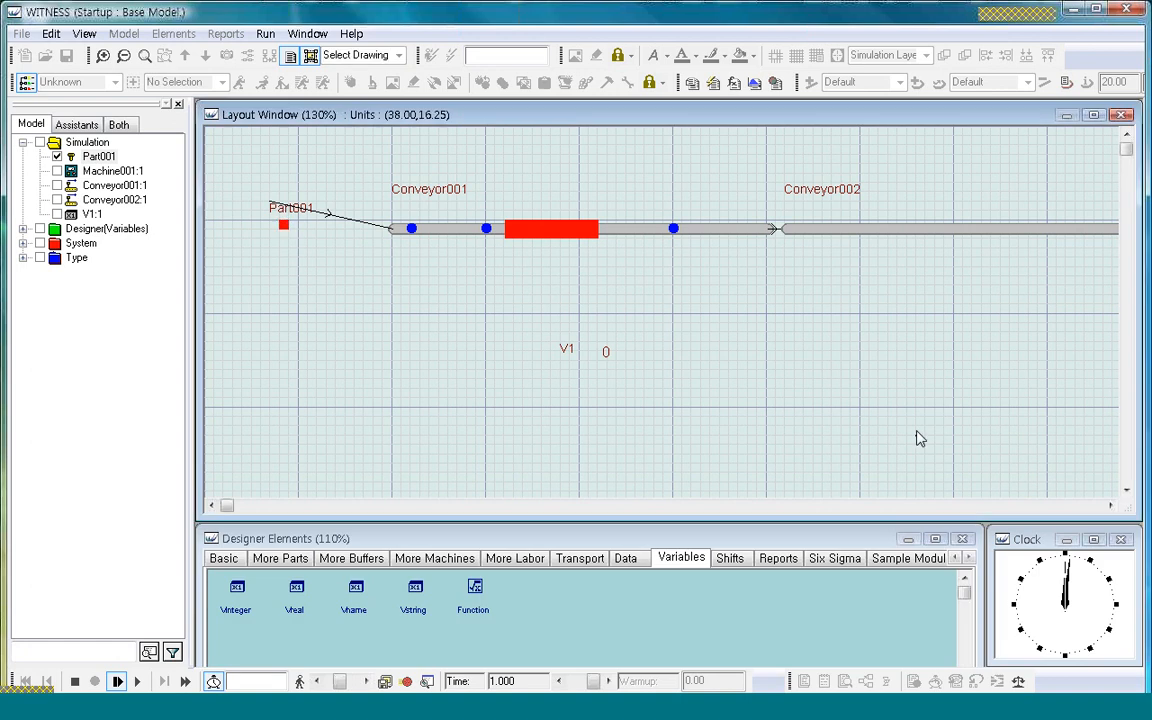
left_click(1111, 506)
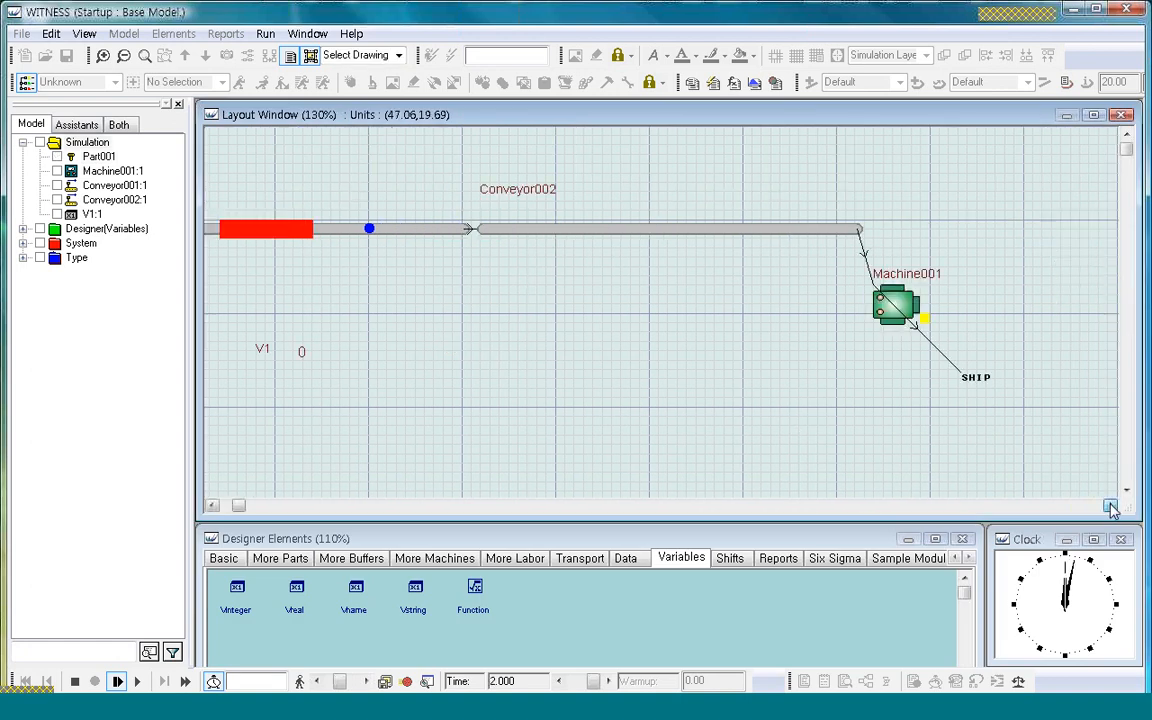
left_click(1111, 506)
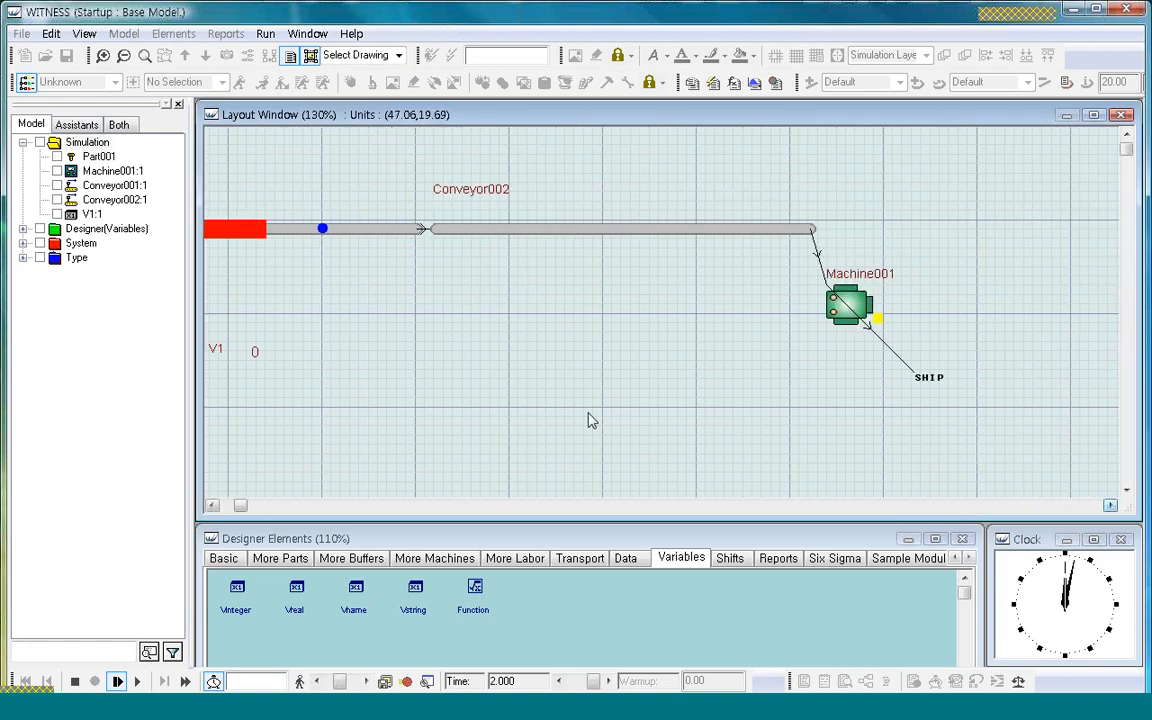
left_click(72, 681)
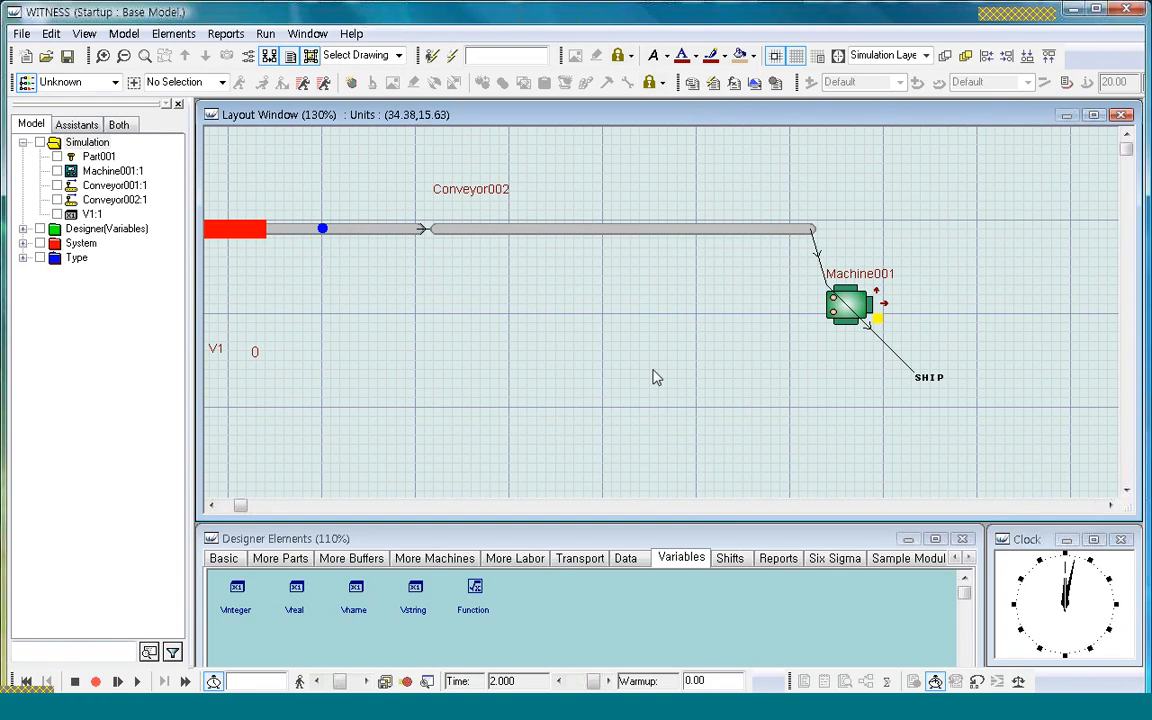
Add a second basic machine to the layout, level with Machine001 and beyond its SHIP output
left_click(1126, 493)
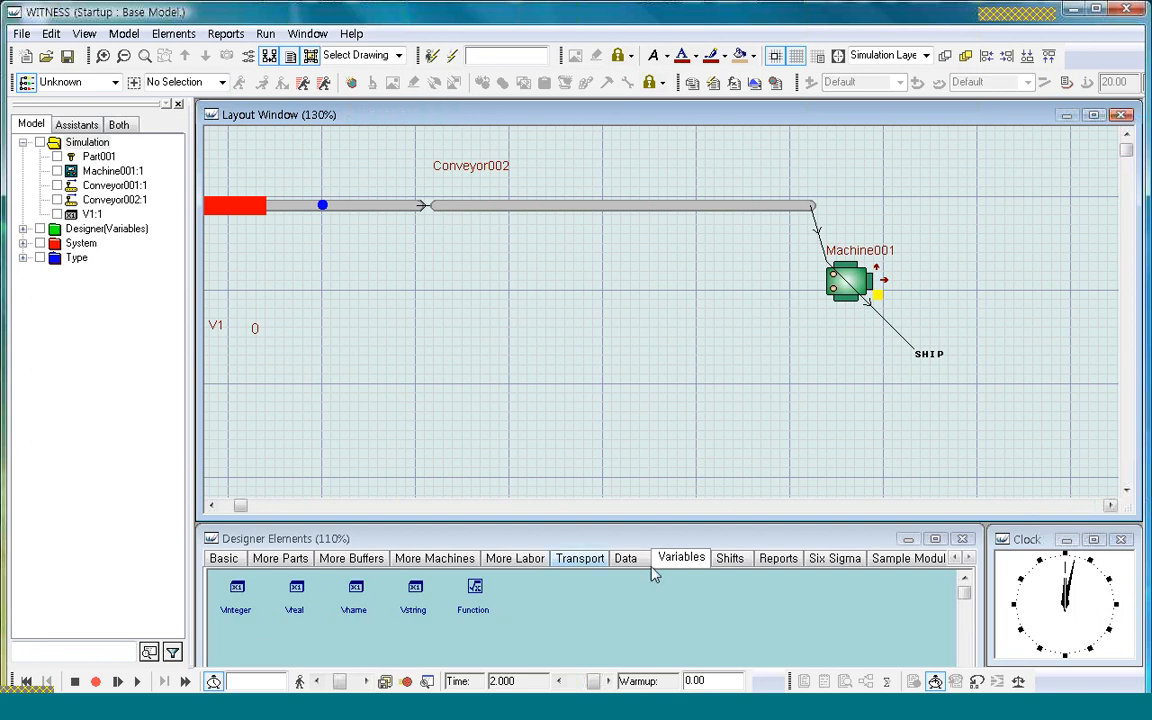
left_click(580, 557)
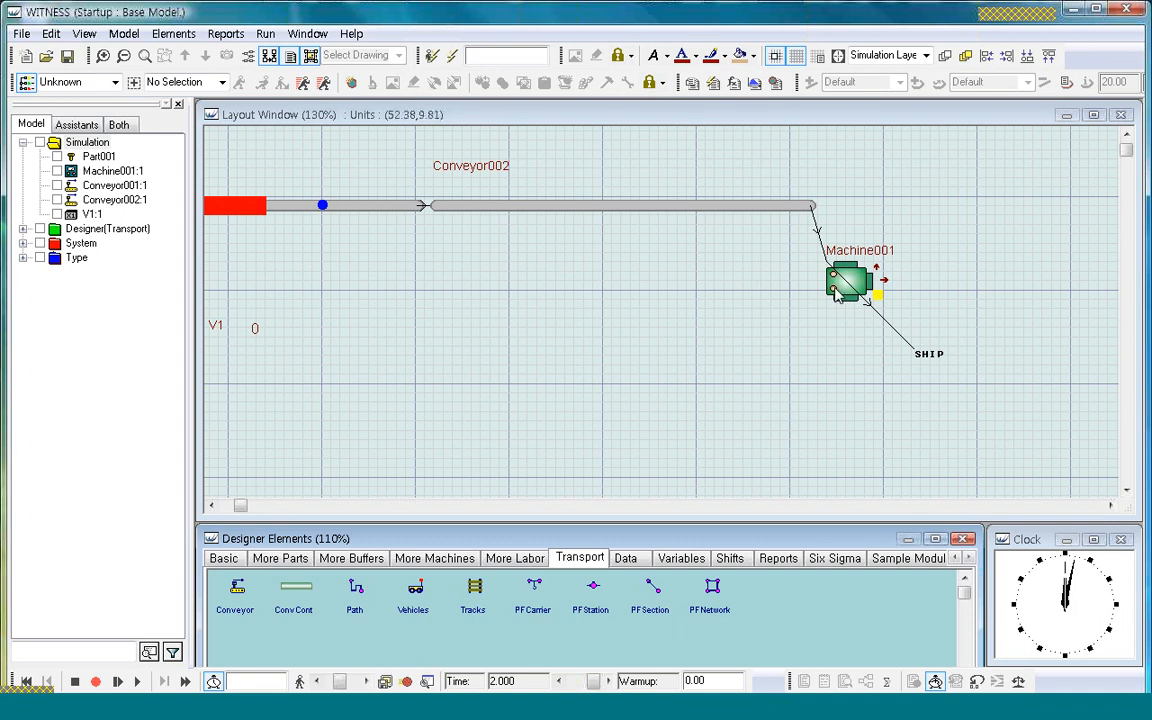
left_click(223, 558)
left_click(354, 590)
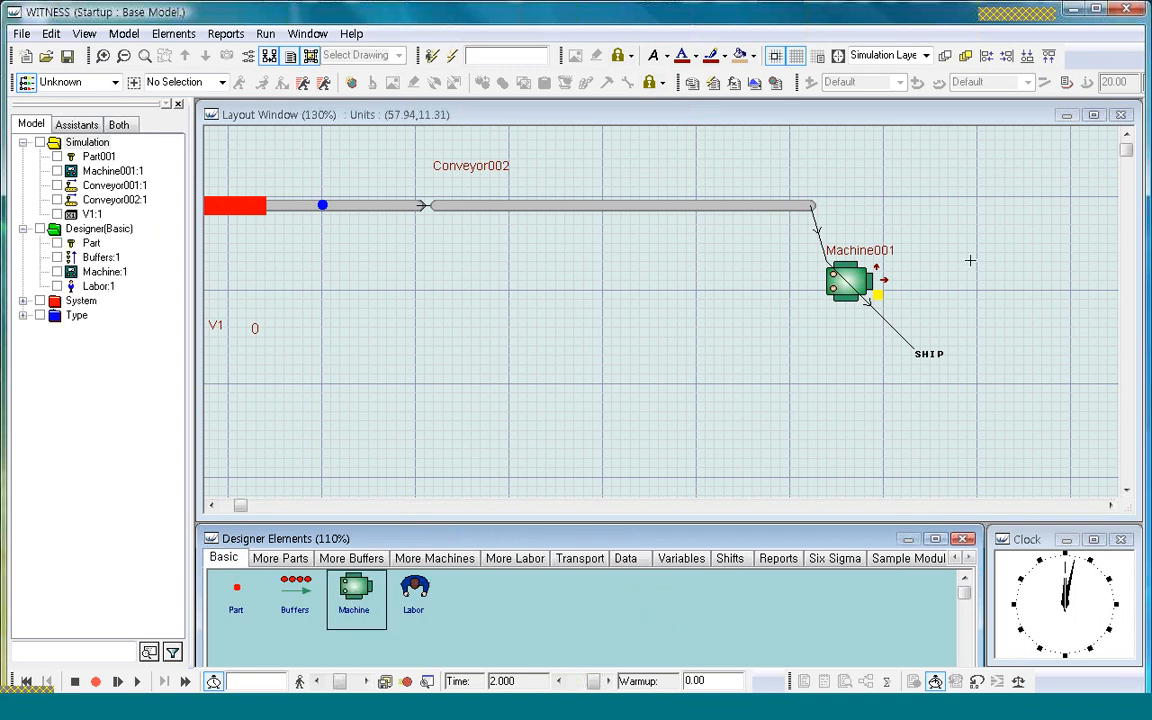
left_click(1005, 275)
Change Machine001's output rule to PUSH to Machine002 instead of SHIP, and accept the rule
left_click(843, 287)
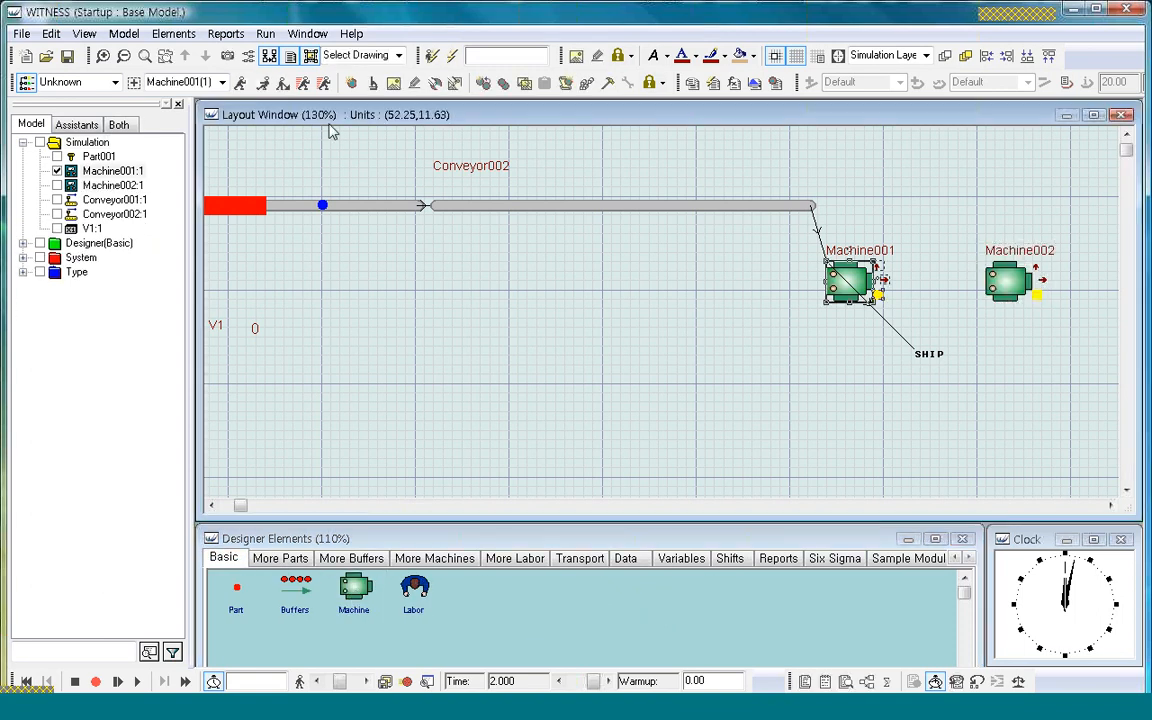
left_click(244, 84)
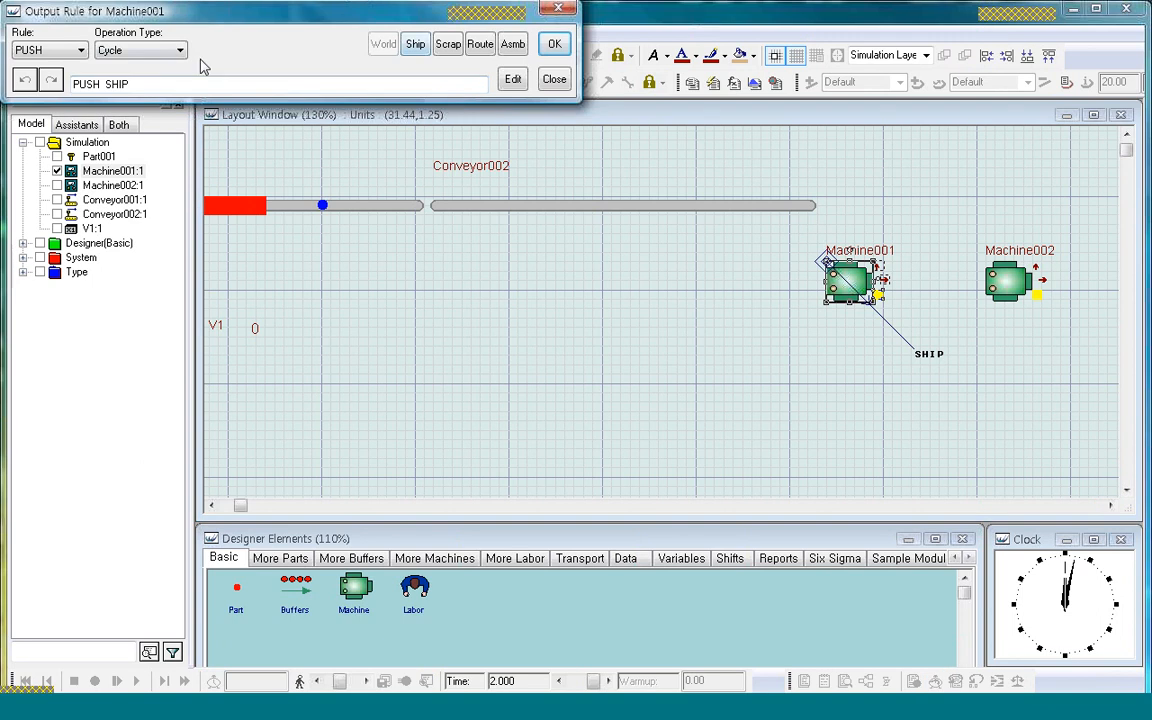
double_click(97, 84)
key("BackSpace")
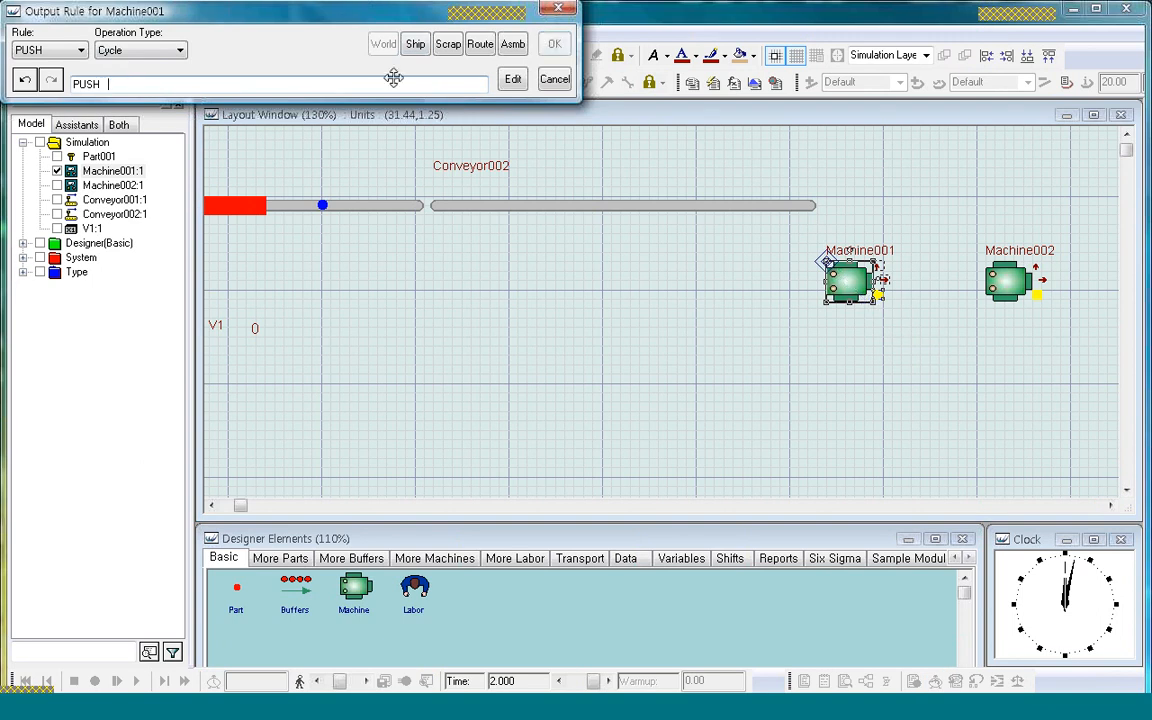
left_click(1008, 285)
left_click(554, 44)
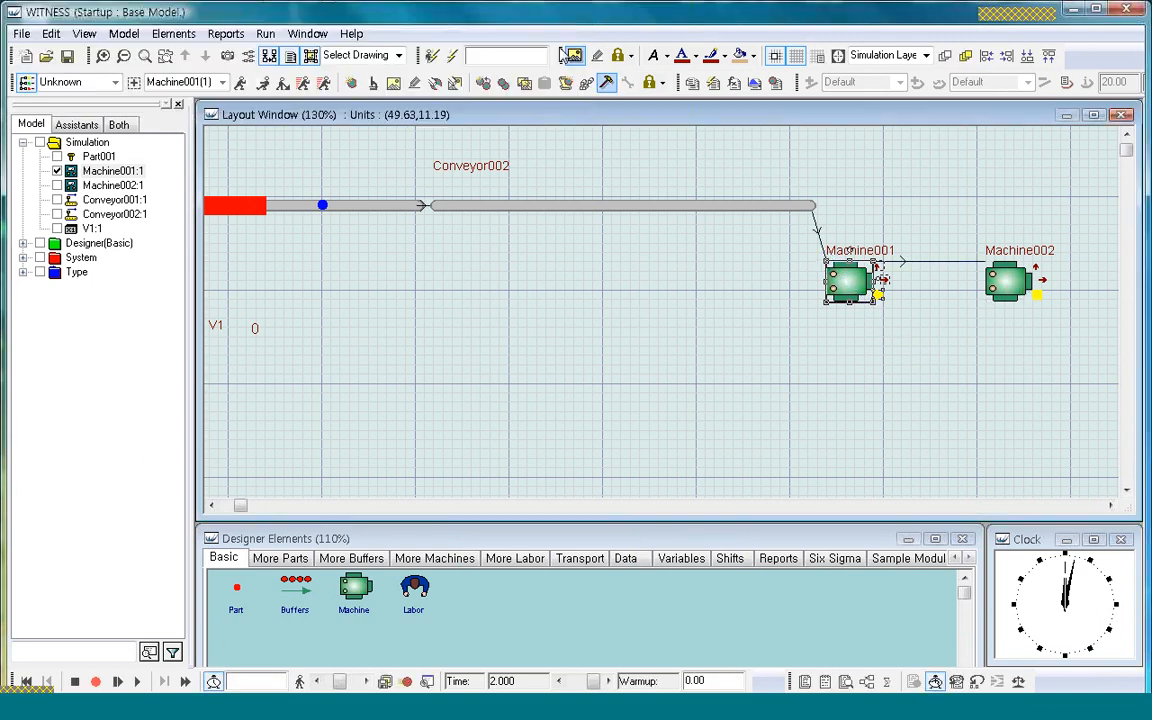
Set Machine002's output rule to PUSH to SHIP, accept it and clear the selection
left_click(1012, 290)
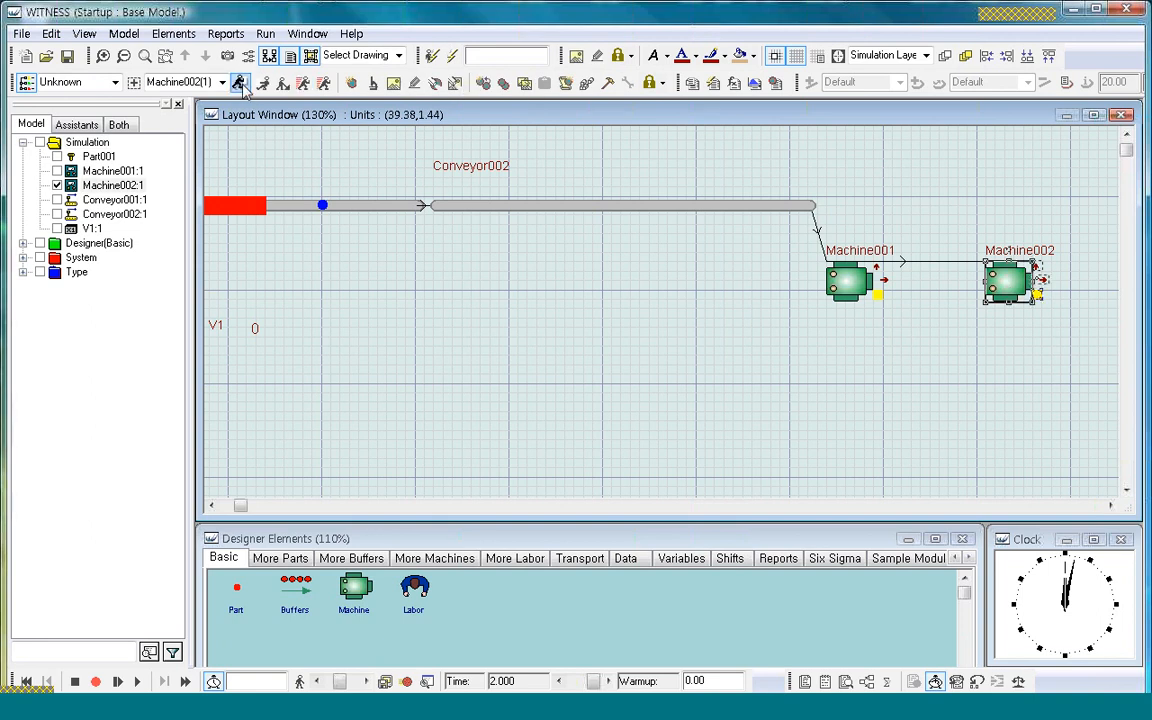
left_click(240, 83)
left_click(556, 45)
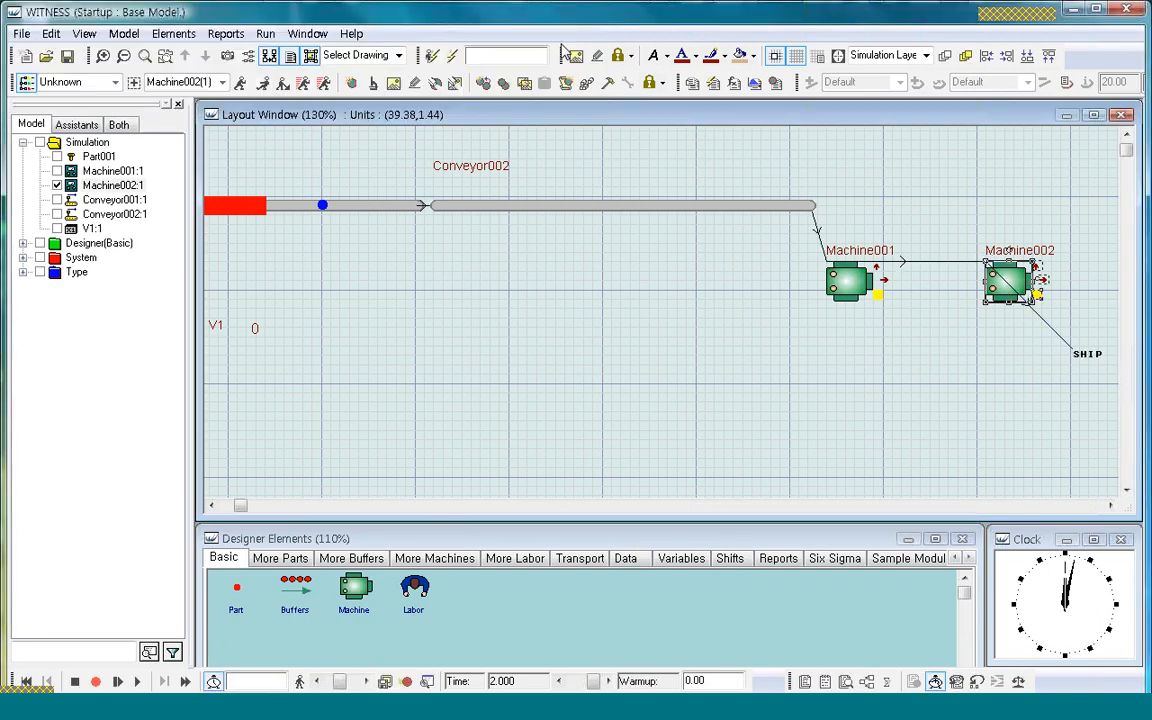
left_click(996, 326)
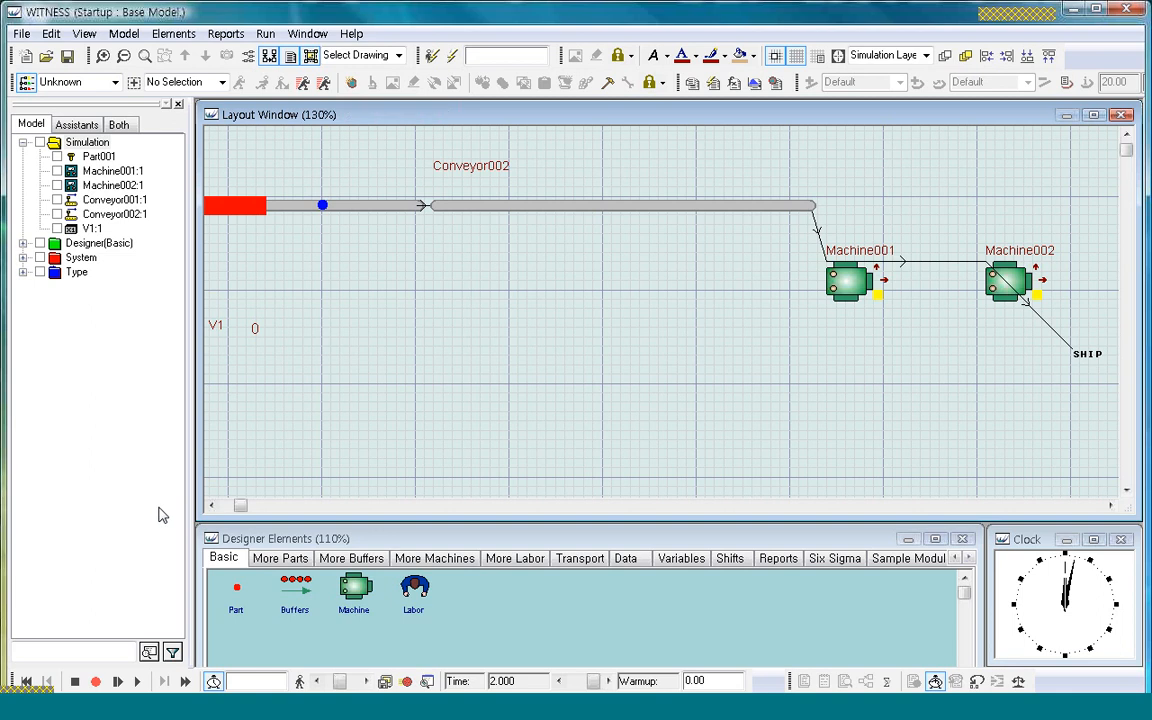
left_click(212, 506)
left_click(212, 506)
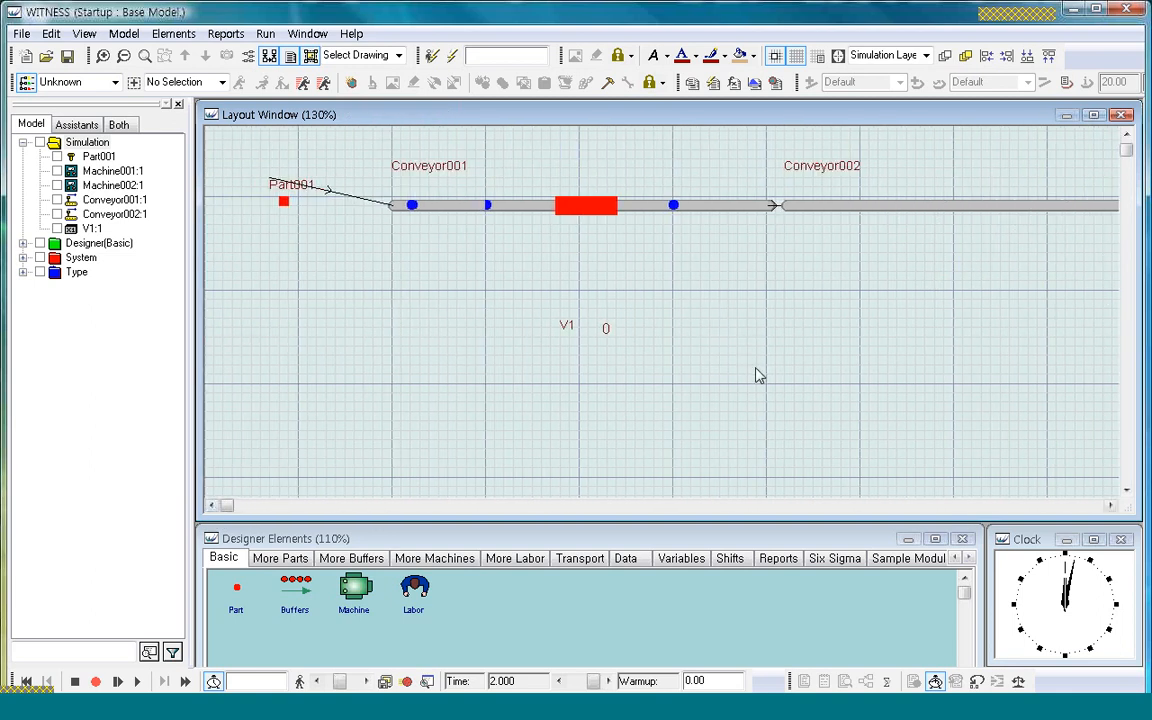
scroll(757, 375, "down", 1)
scroll(758, 375, "up", 2)
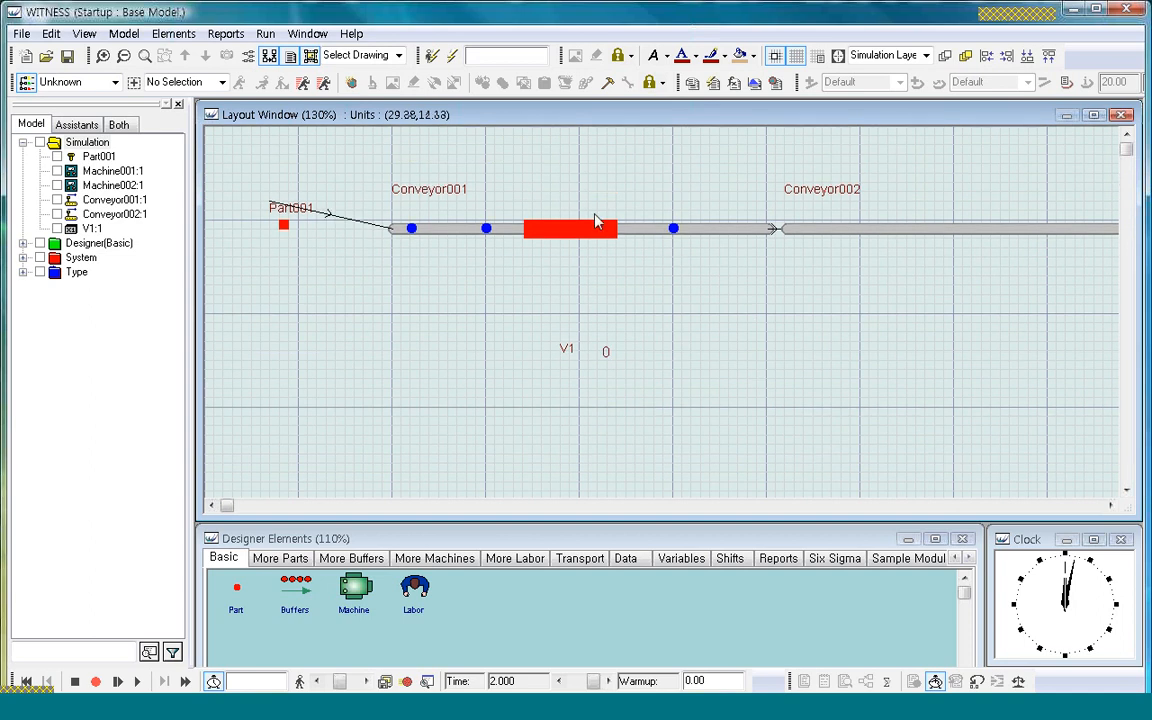